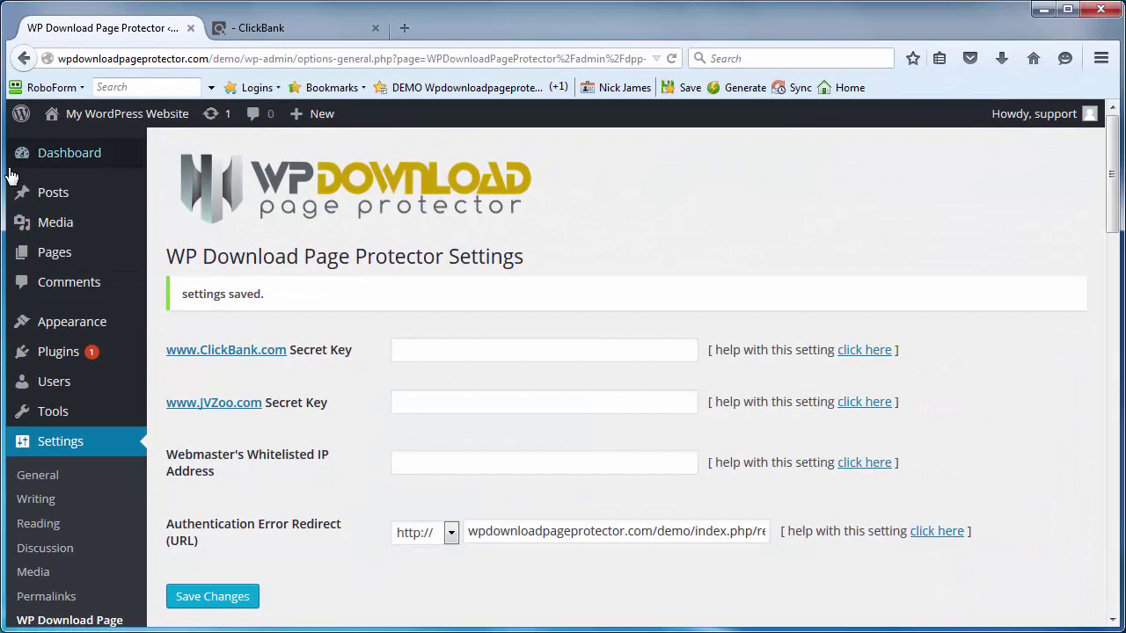
Step: Open the Pages list showing the published Restricted and Sample Page entries
{"action": "left_click", "coordinate": [50, 251]}
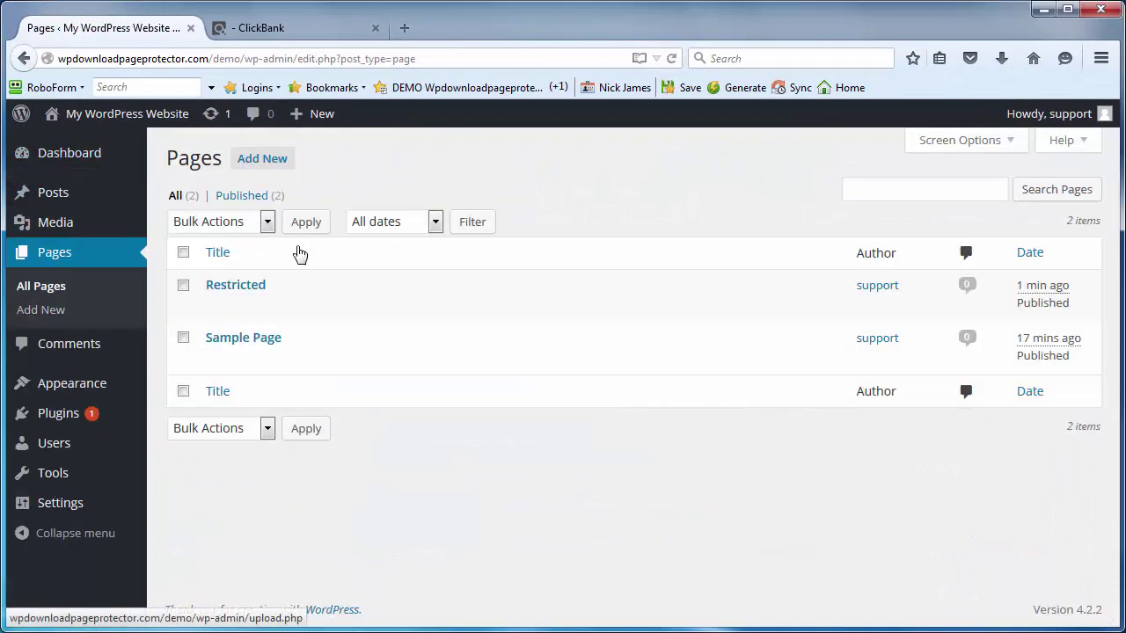
Step: Start a new page titled 'Thank You For Your Purchase - Clickbank' and place the cursor in its body
{"action": "left_click", "coordinate": [280, 165]}
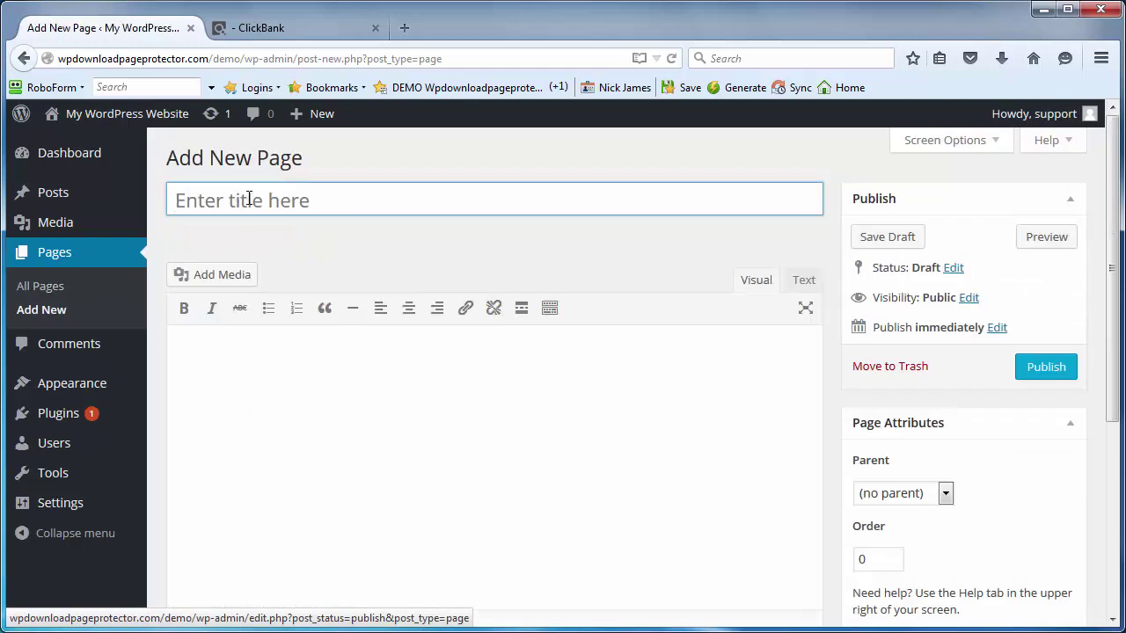
{"action": "left_click", "coordinate": [246, 202]}
{"action": "type", "text": "Thank You For Your"}
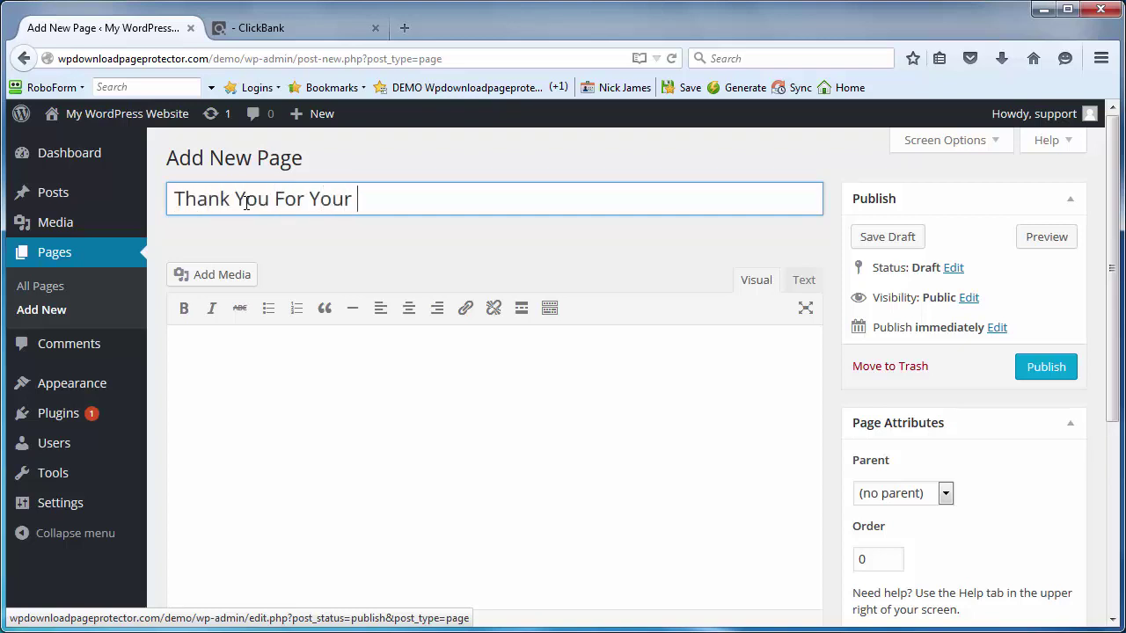
{"action": "type", "text": "tPurchase - Clickbank"}
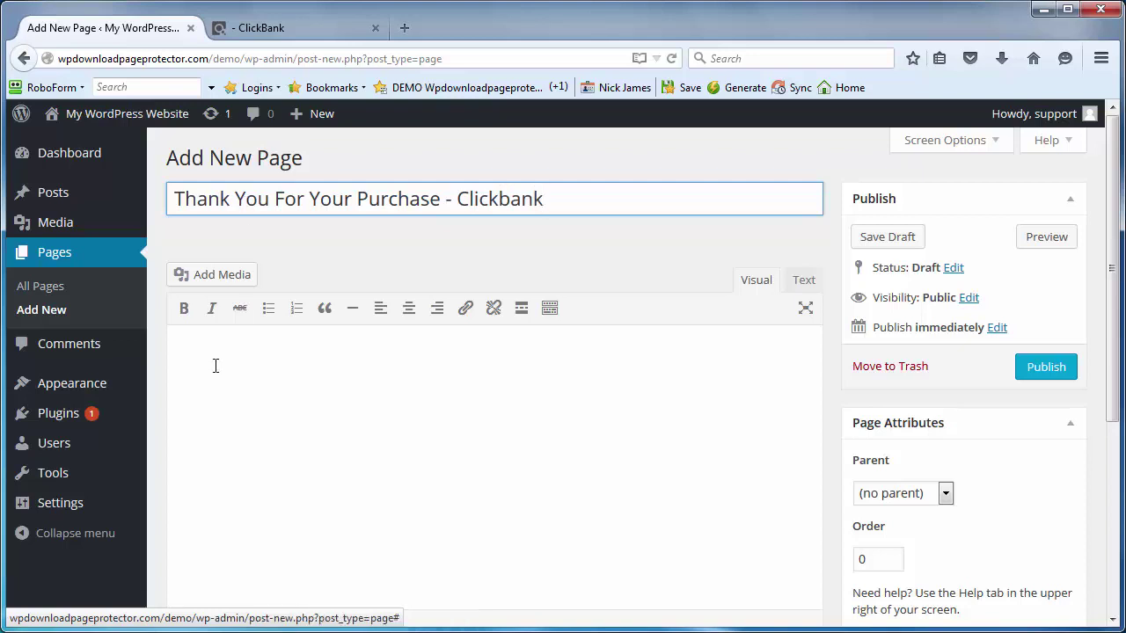
{"action": "left_click", "coordinate": [357, 378]}
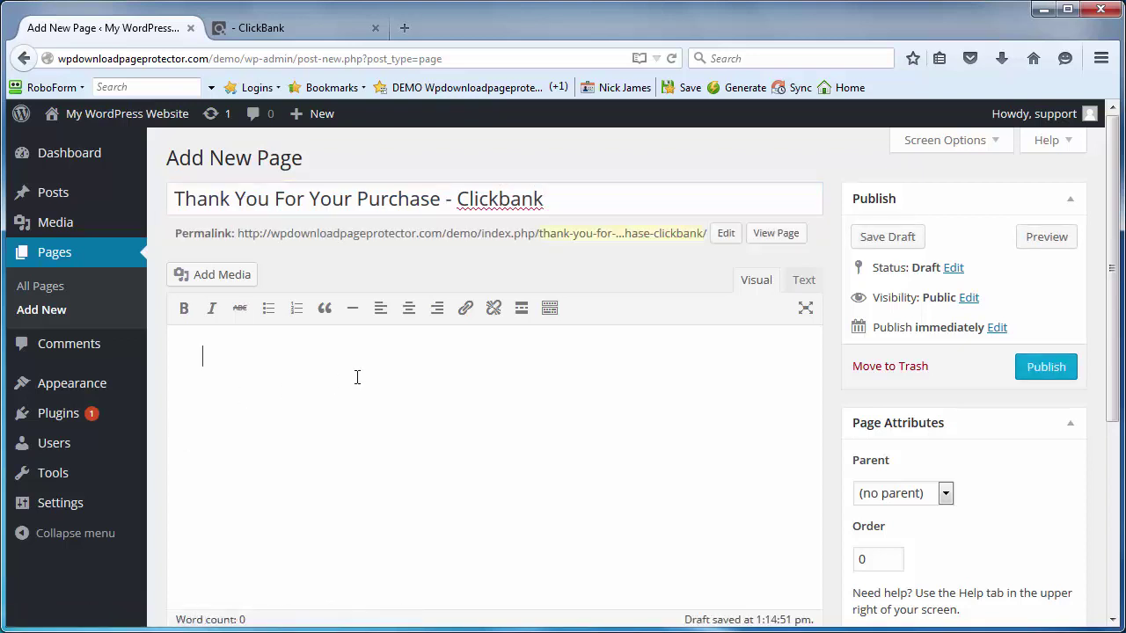
Step: Type the thank-you sentence asking buyers to download, a sign-off, and 'CLICK HERE TO DOWNLOAD'
{"action": "type", "text": "Thanks for y"}
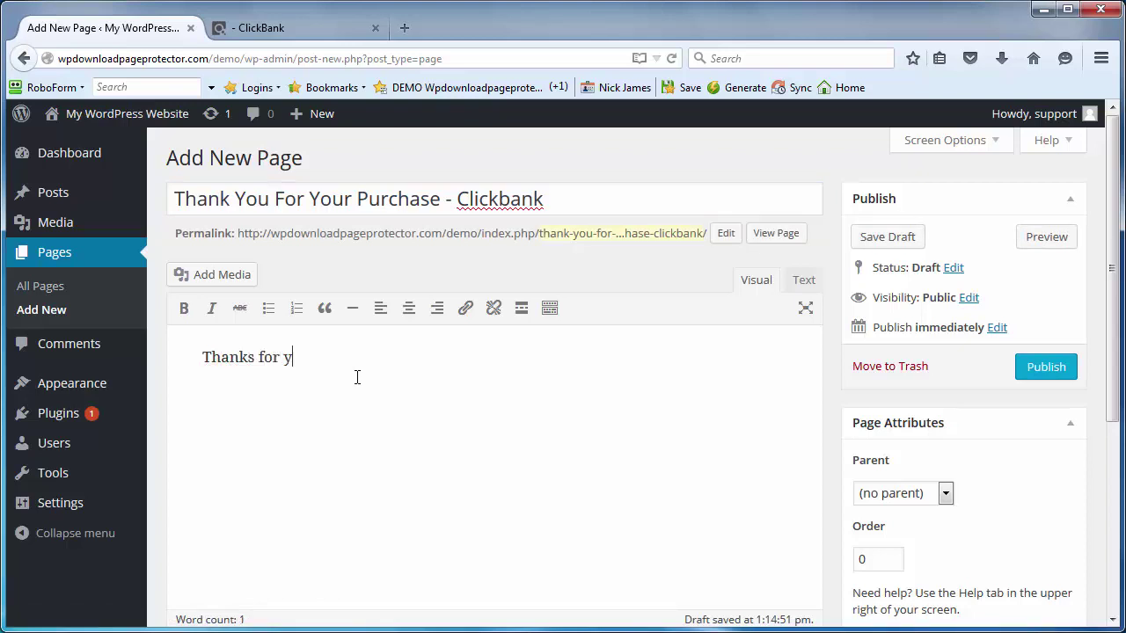
{"action": "type", "text": "our purcha"}
{"action": "type", "text": "se, please click the link "}
{"action": "type", "text": "bwel"}
{"action": "type", "text": "elow to "}
{"action": "type", "text": "download"}
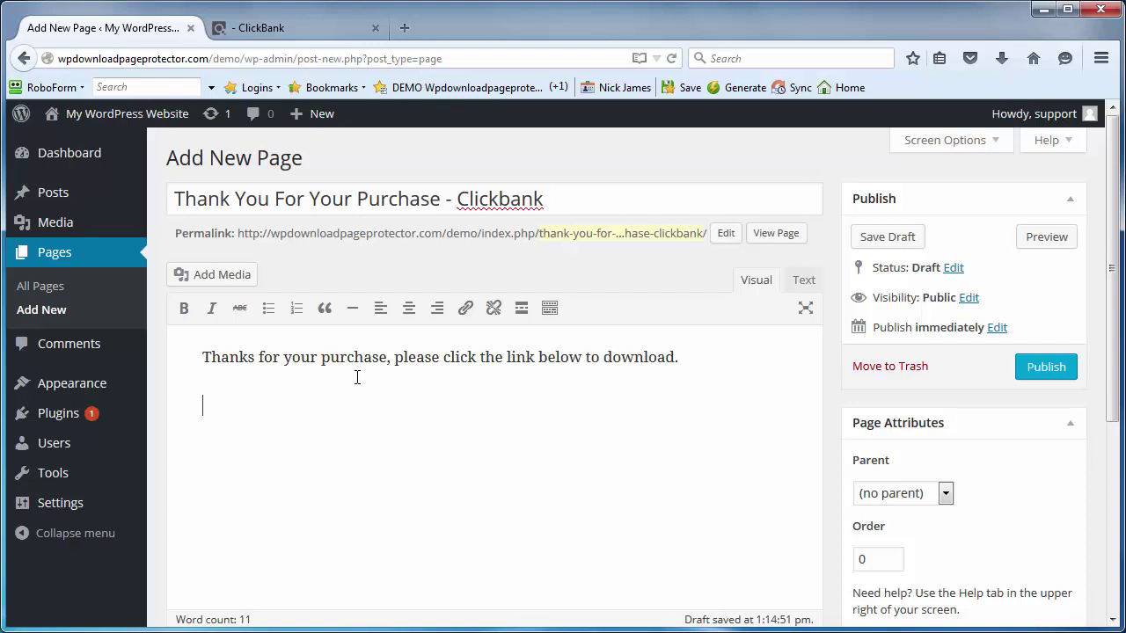
{"action": "type", "text": "."}
{"action": "key", "text": "Return"}
{"action": "type", "text": "Kind"}
{"action": "type", "text": "ick"}
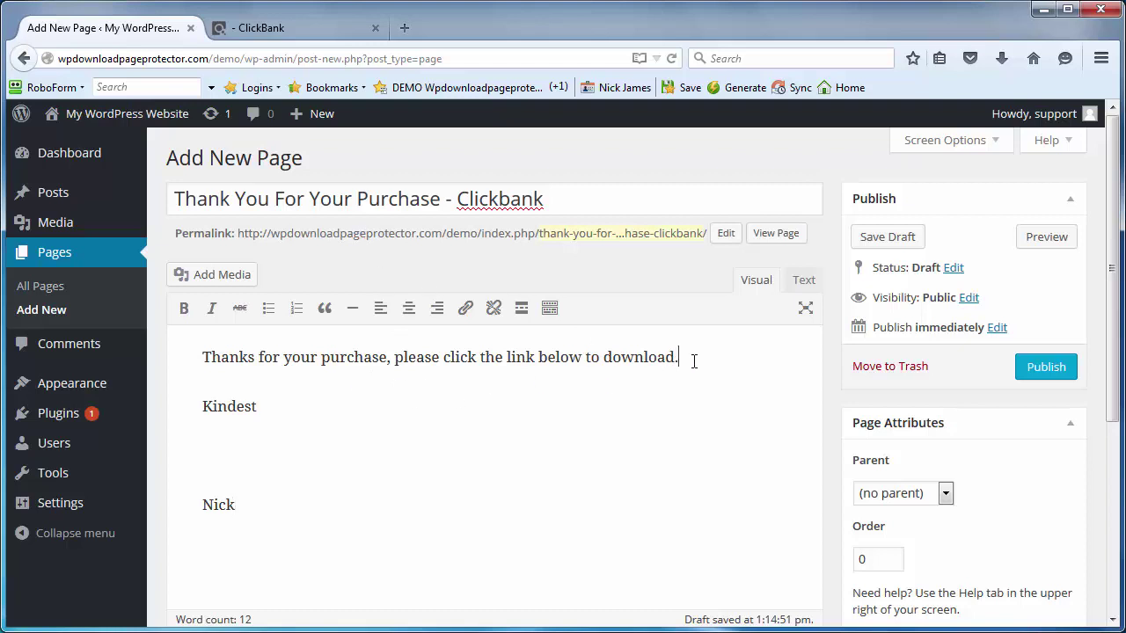
{"action": "key", "text": "Return"}
{"action": "scroll", "coordinate": [694, 361], "scroll_direction": "down", "scroll_amount": 1}
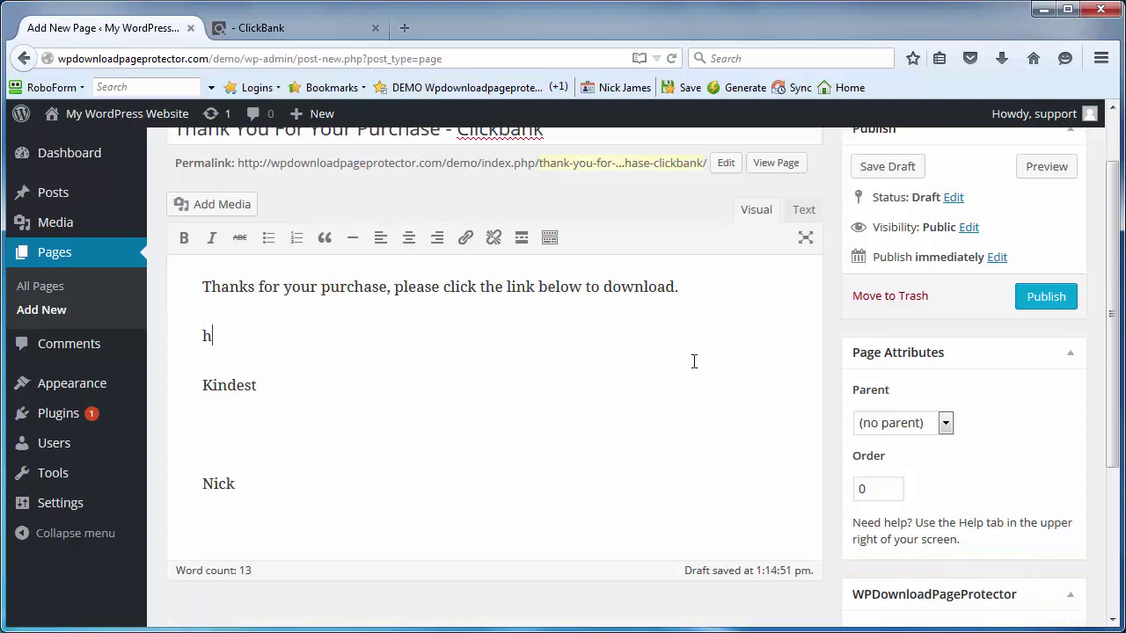
{"action": "type", "text": "CLICK HEWRE TO "}
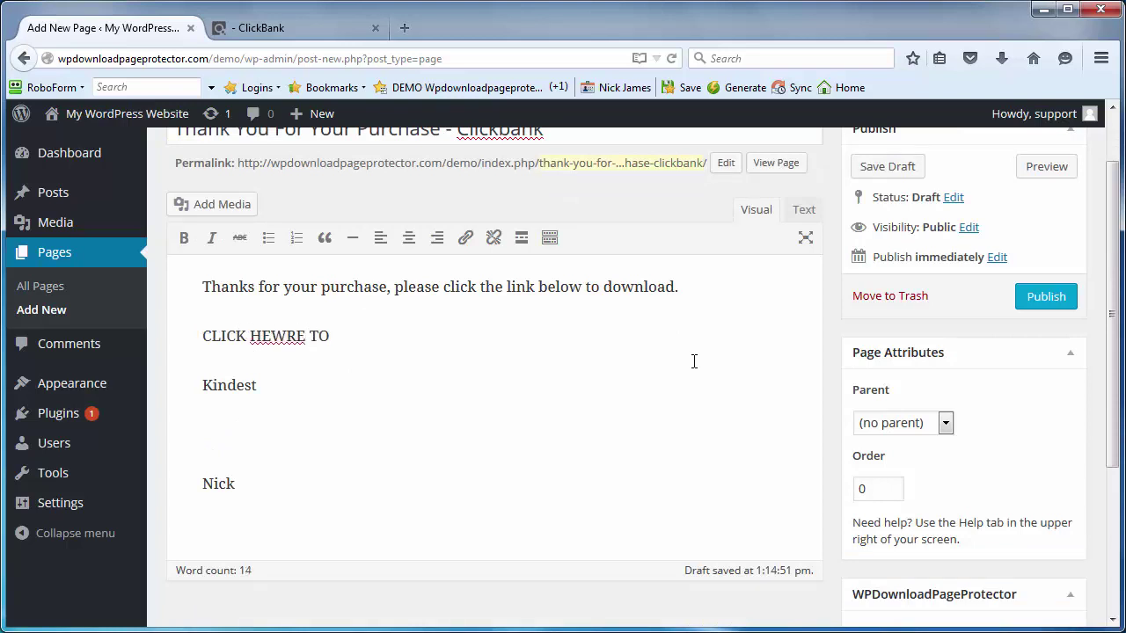
{"action": "type", "text": "DOWNLOAD"}
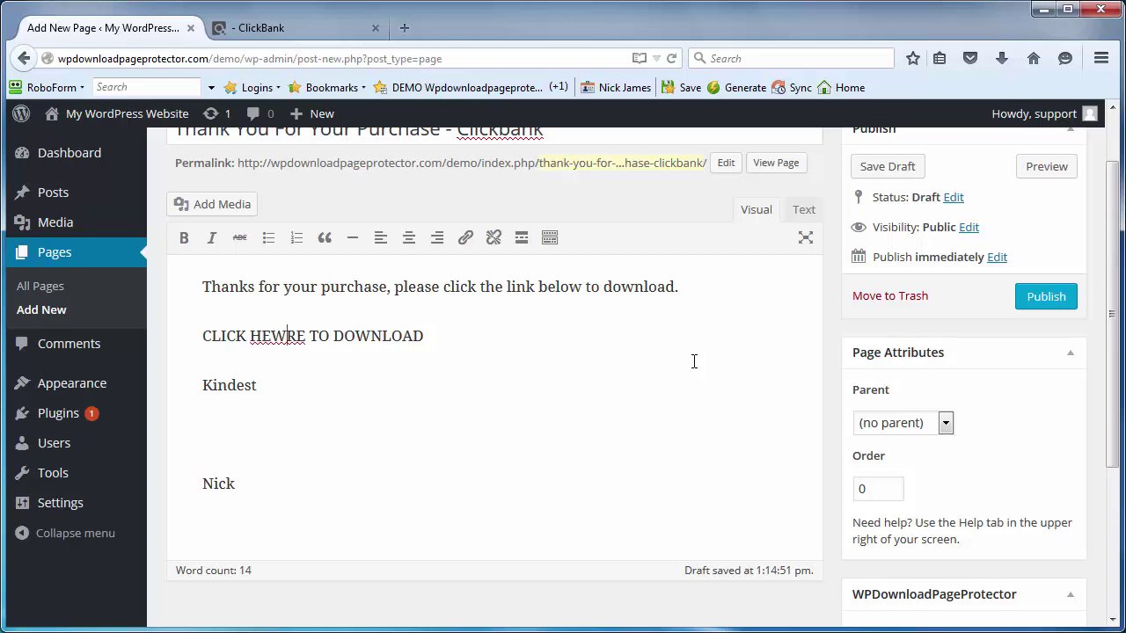
{"action": "key", "text": "BackSpace"}
{"action": "left_click_drag", "start_coordinate": [428, 335], "coordinate": [180, 325]}
{"action": "left_click", "coordinate": [464, 239]}
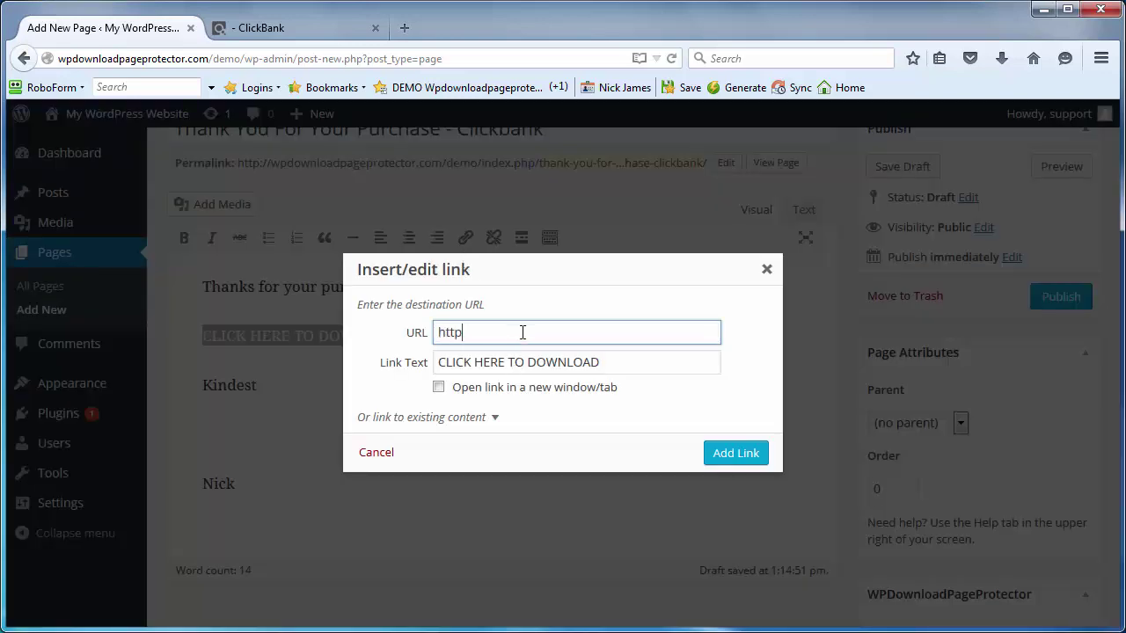
{"action": "type", "text": "www.goo"}
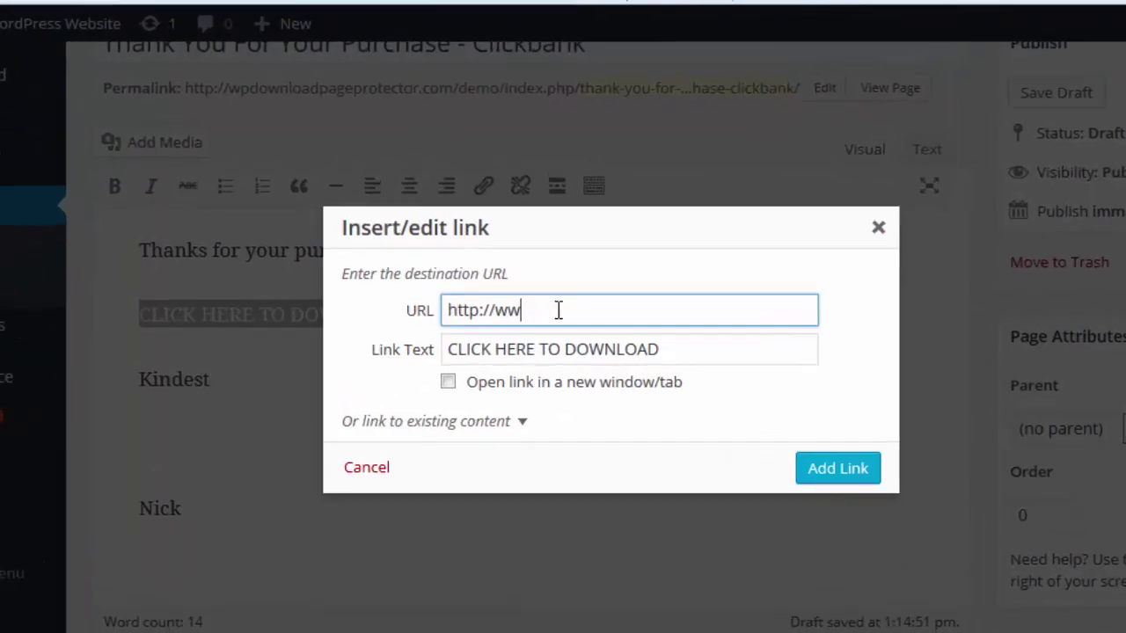
{"action": "type", "text": "gle.com"}
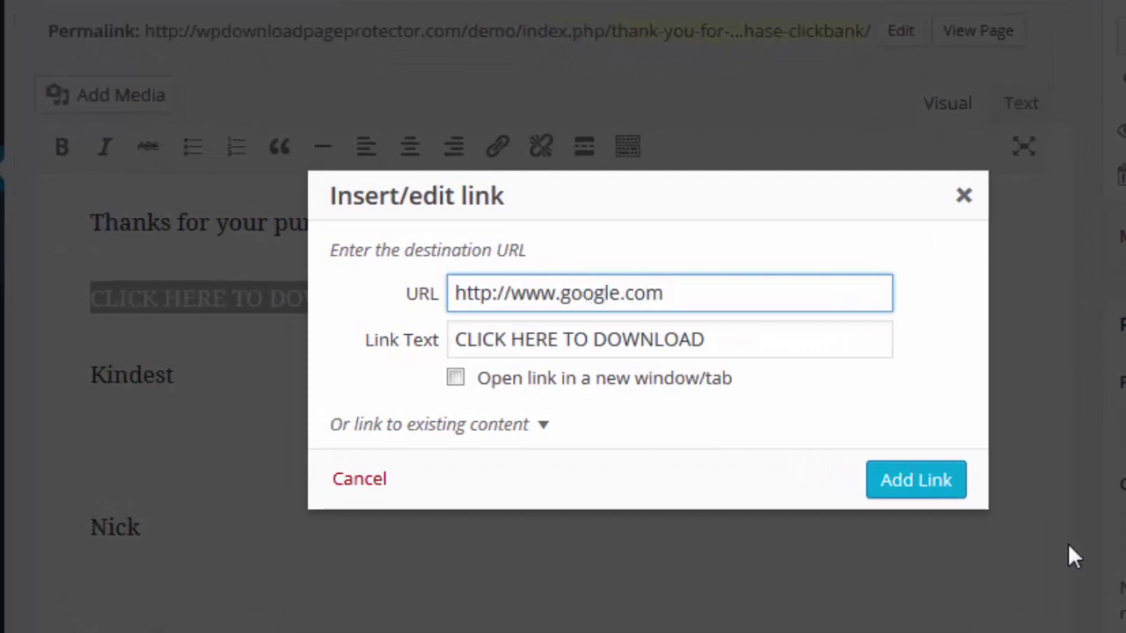
{"action": "left_click", "coordinate": [920, 486]}
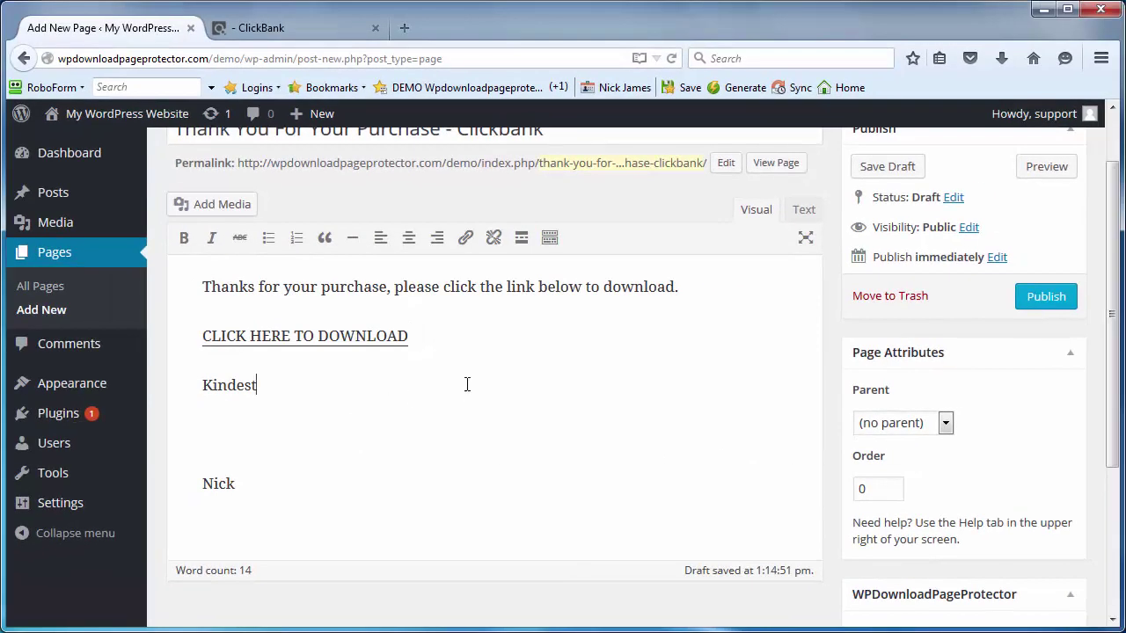
Step: Publish the page and switch WPDownloadPageProtector protection to Yes
{"action": "left_click", "coordinate": [1042, 296]}
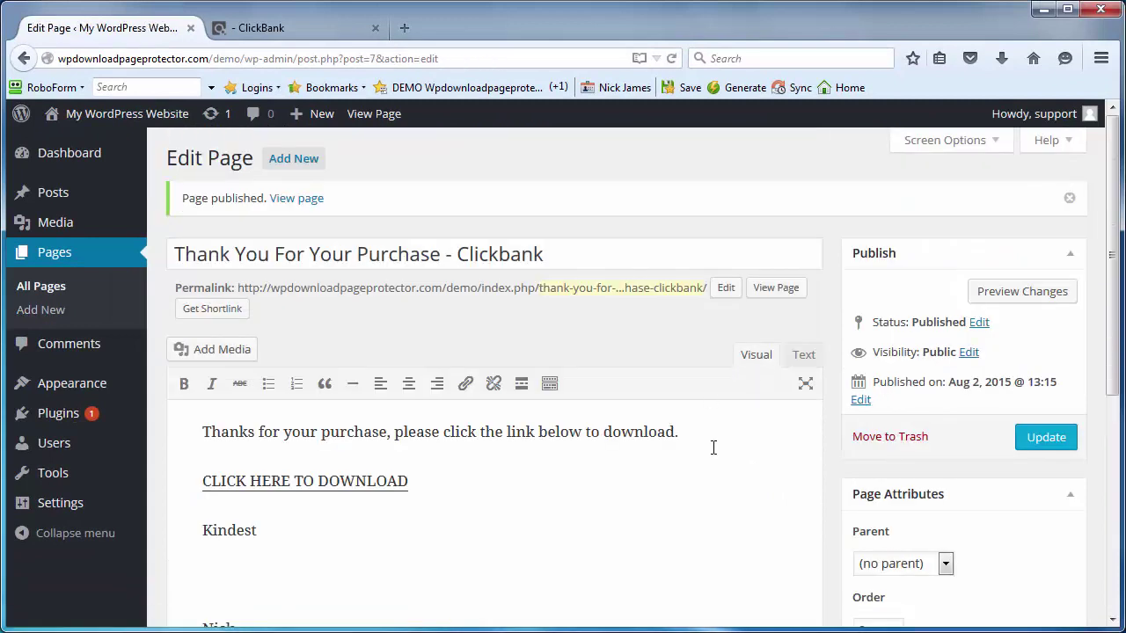
{"action": "scroll", "coordinate": [836, 458], "scroll_direction": "down", "scroll_amount": 5}
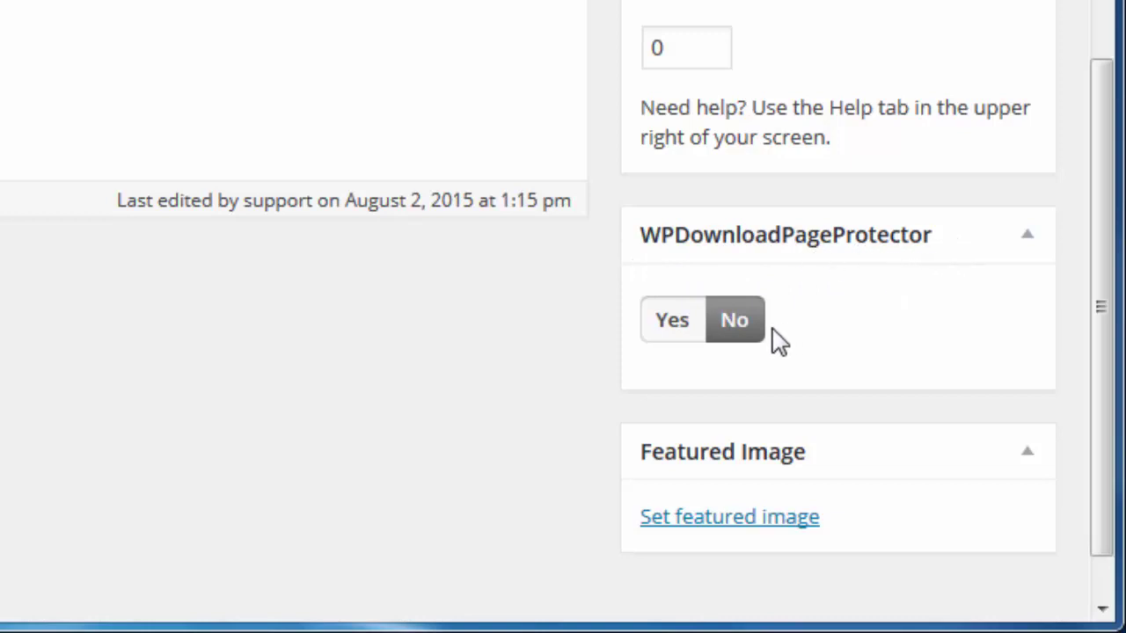
{"action": "left_click", "coordinate": [698, 343]}
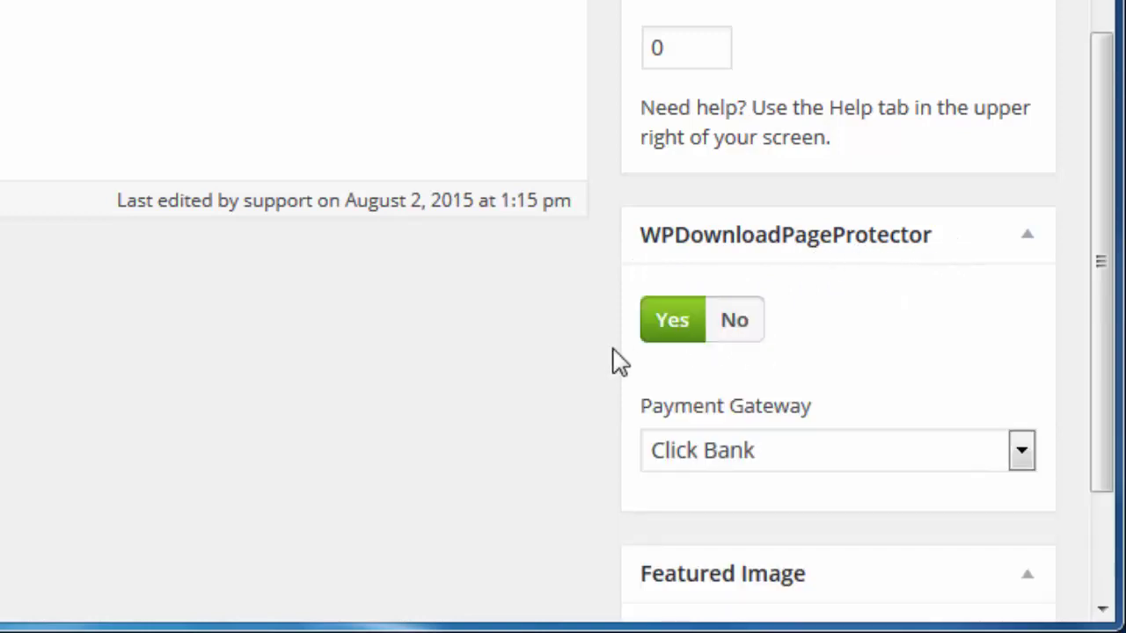
{"action": "scroll", "coordinate": [607, 369], "scroll_direction": "down", "scroll_amount": 3}
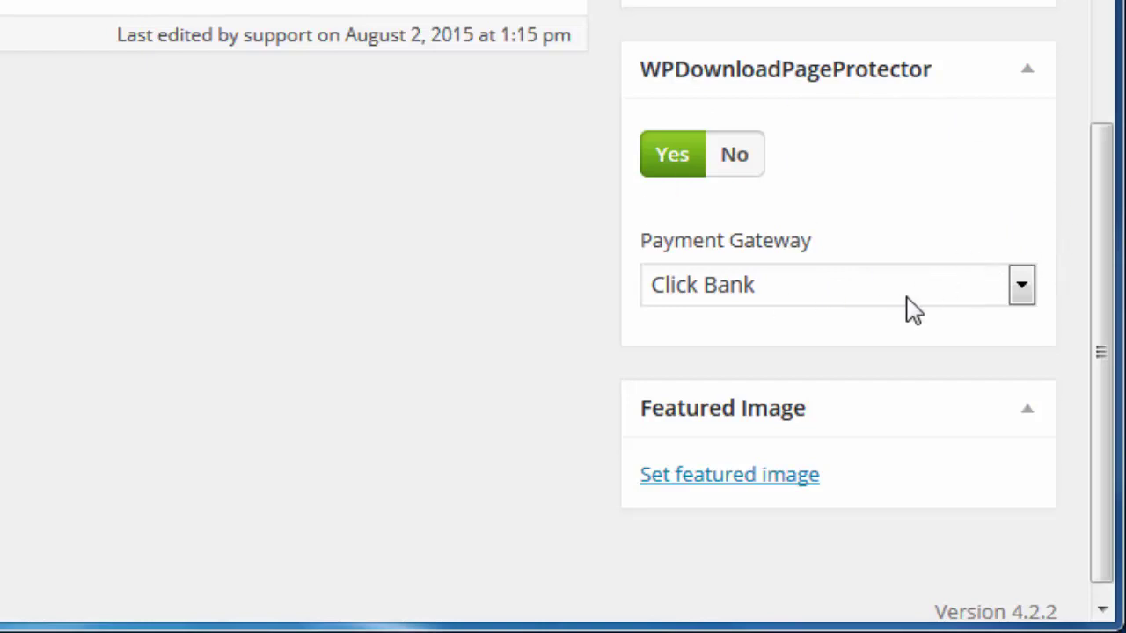
Step: Keep Click Bank as the payment gateway and update the page
{"action": "left_click", "coordinate": [834, 299]}
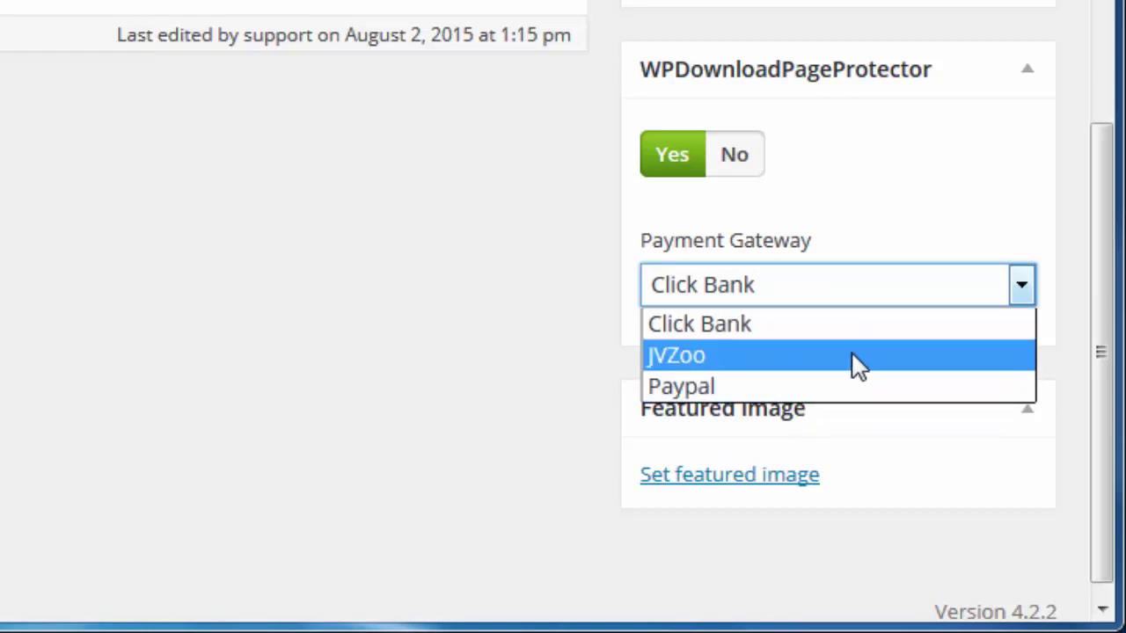
{"action": "left_click", "coordinate": [809, 325]}
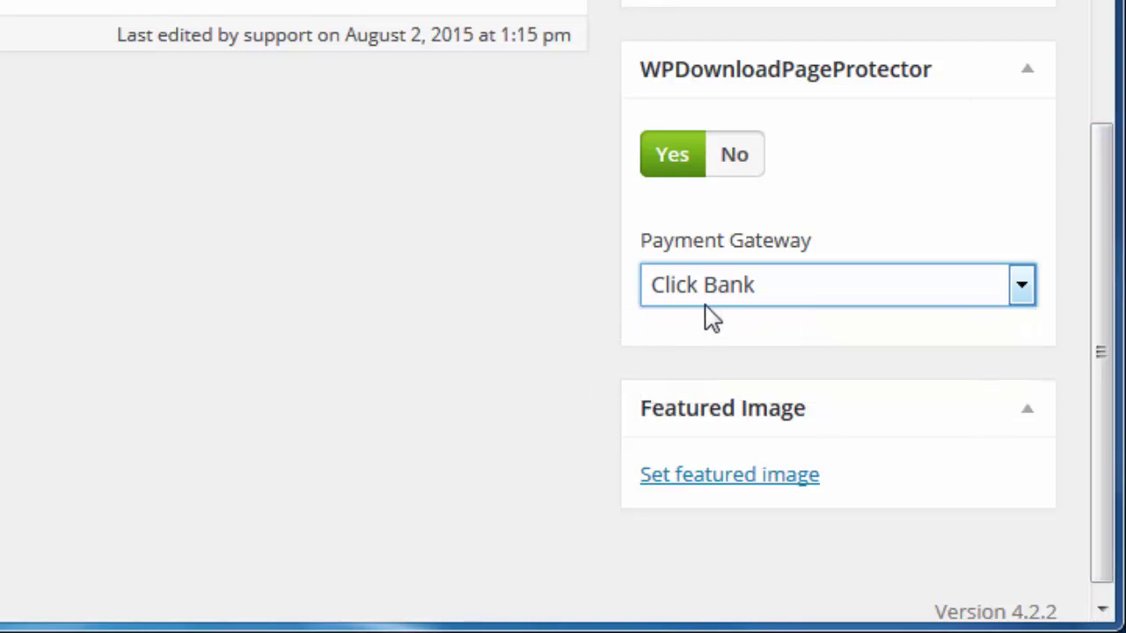
{"action": "scroll", "coordinate": [485, 362], "scroll_direction": "up", "scroll_amount": 2}
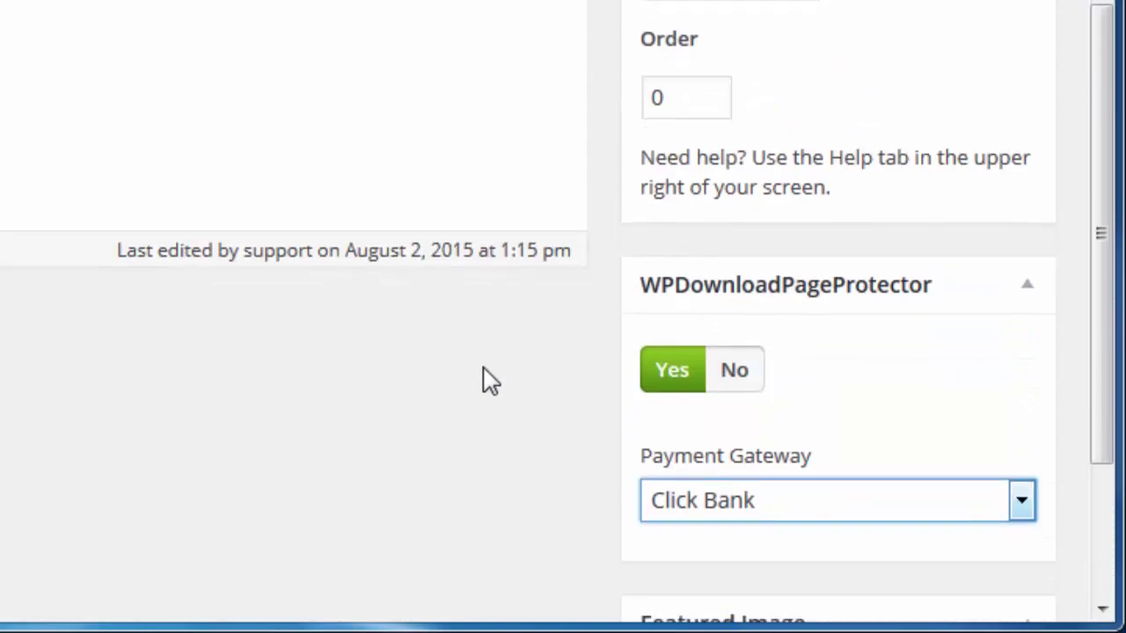
{"action": "scroll", "coordinate": [484, 378], "scroll_direction": "down", "scroll_amount": 1}
{"action": "left_click", "coordinate": [727, 450]}
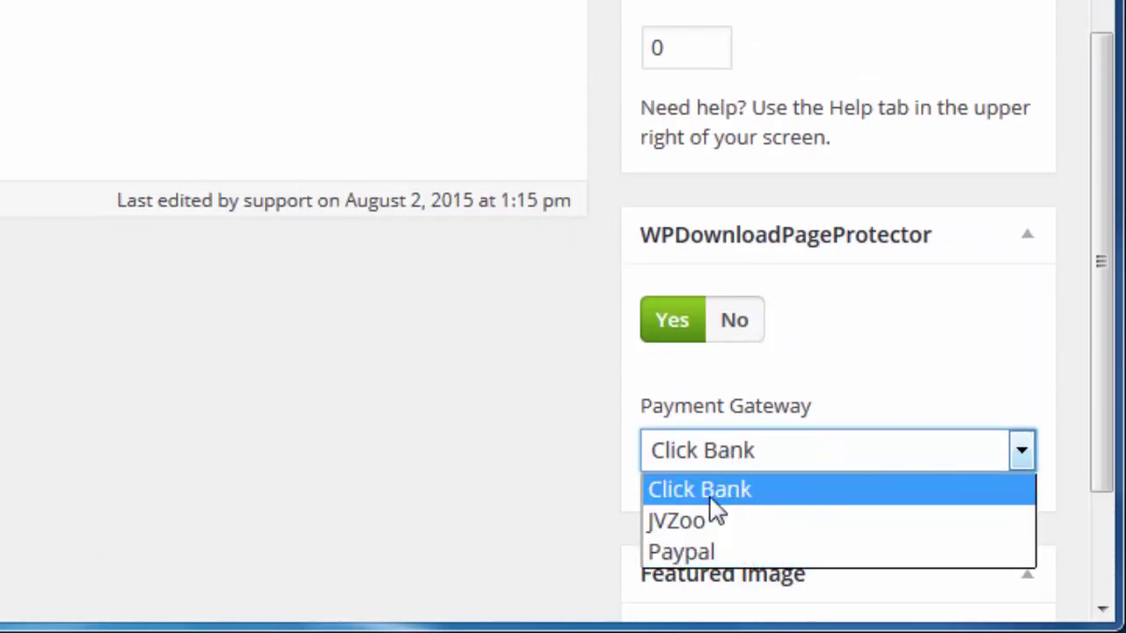
{"action": "left_click", "coordinate": [605, 513]}
{"action": "scroll", "coordinate": [504, 368], "scroll_direction": "up", "scroll_amount": 2}
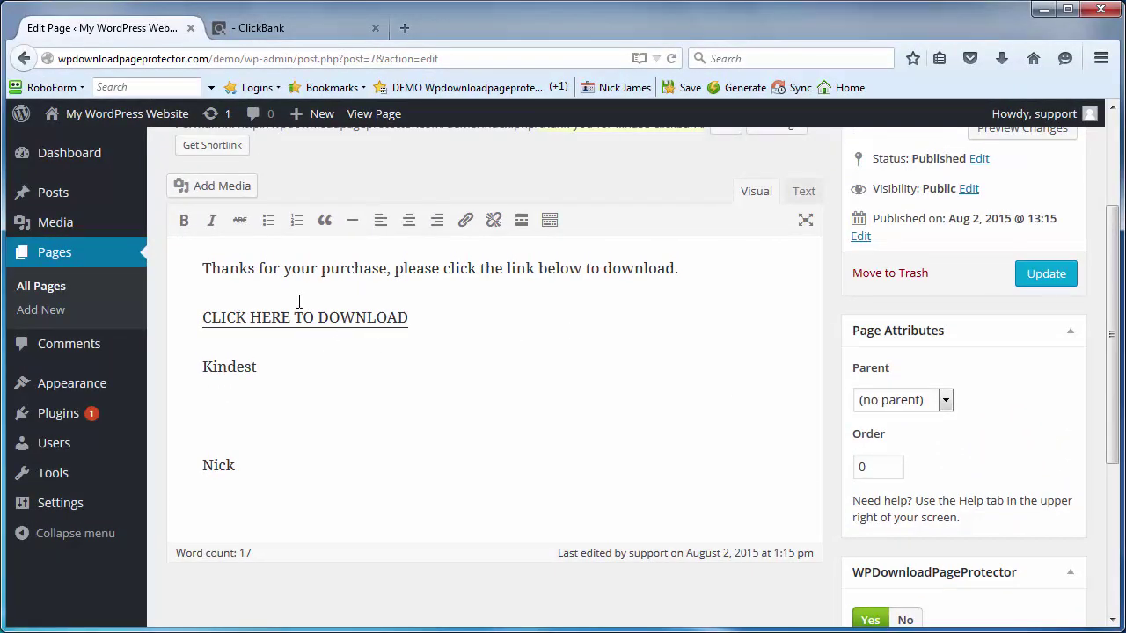
{"action": "scroll", "coordinate": [366, 314], "scroll_direction": "up", "scroll_amount": 4}
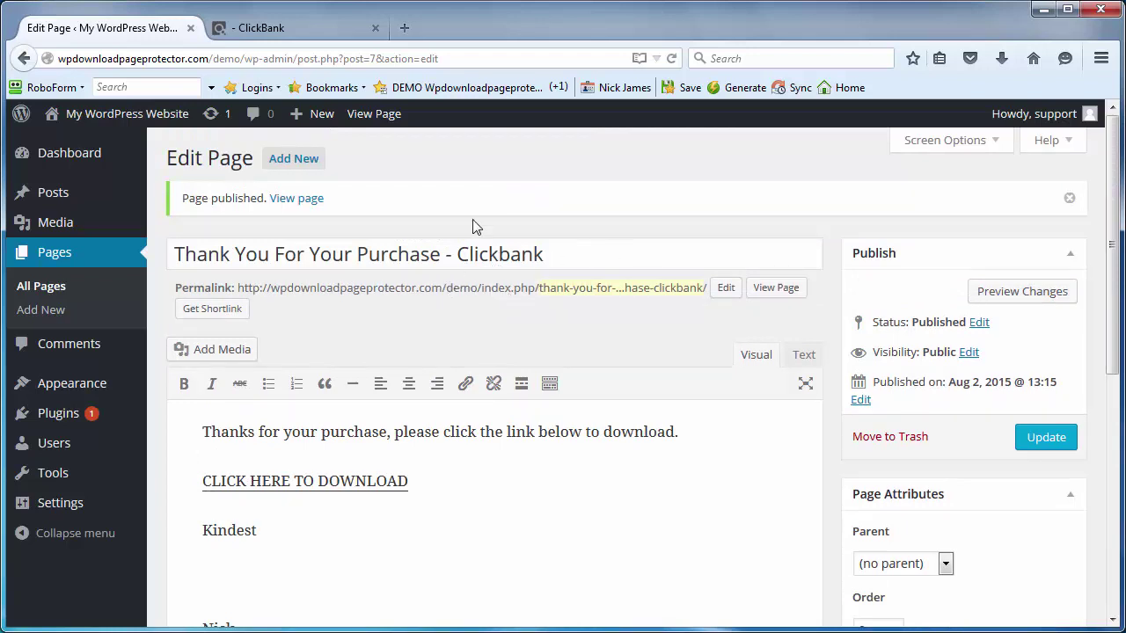
{"action": "scroll", "coordinate": [543, 291], "scroll_direction": "down", "scroll_amount": 5}
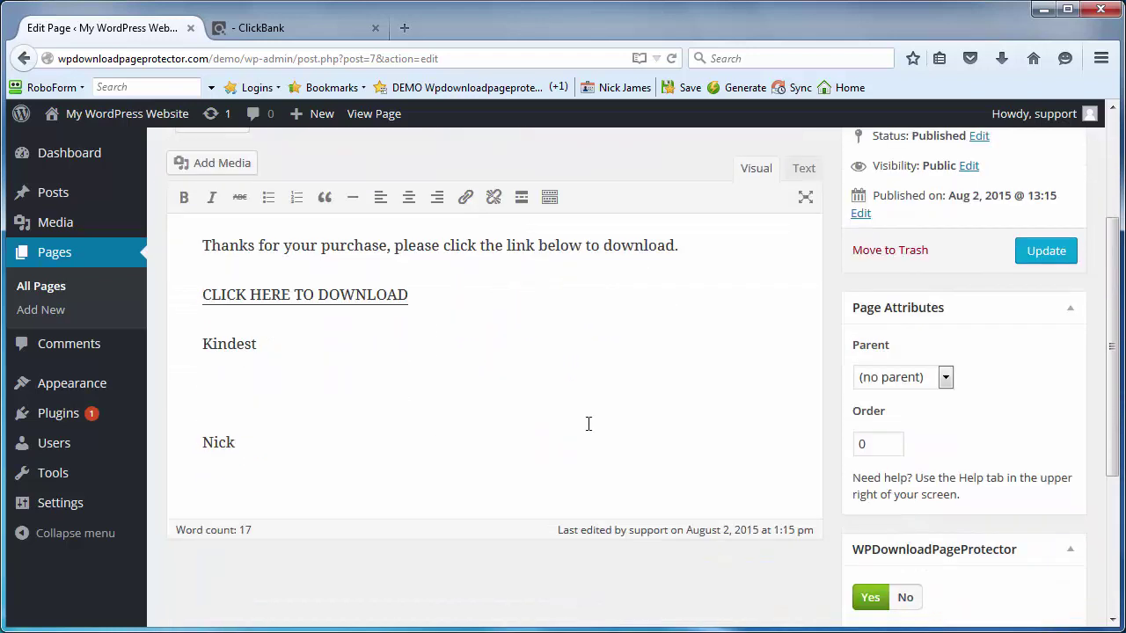
{"action": "scroll", "coordinate": [1036, 595], "scroll_direction": "down", "scroll_amount": 2}
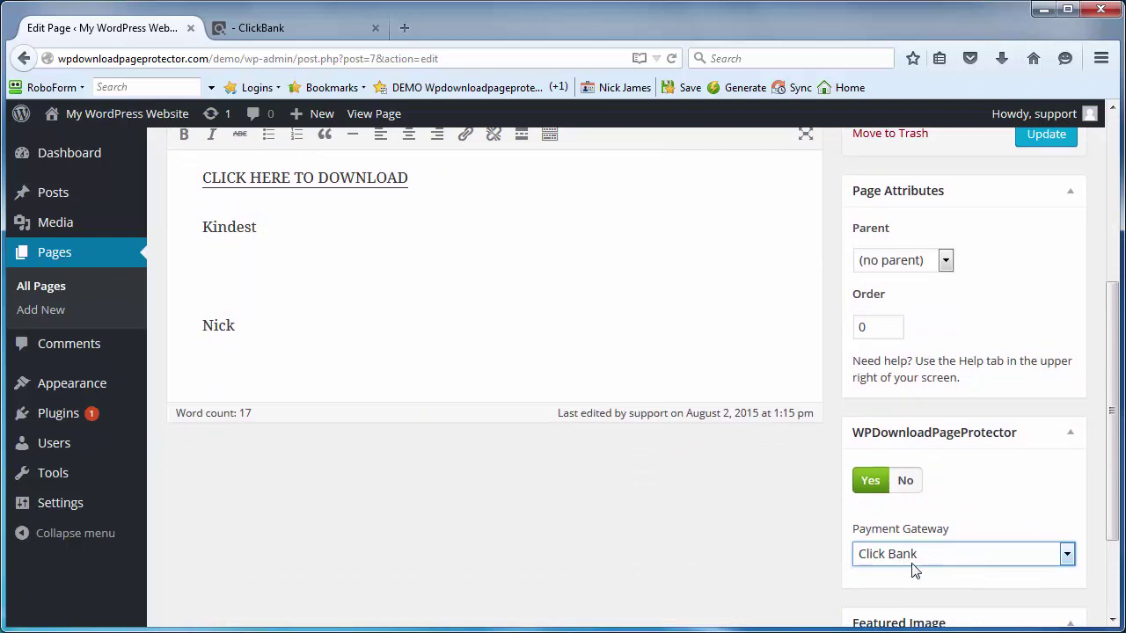
{"action": "scroll", "coordinate": [897, 538], "scroll_direction": "up", "scroll_amount": 5}
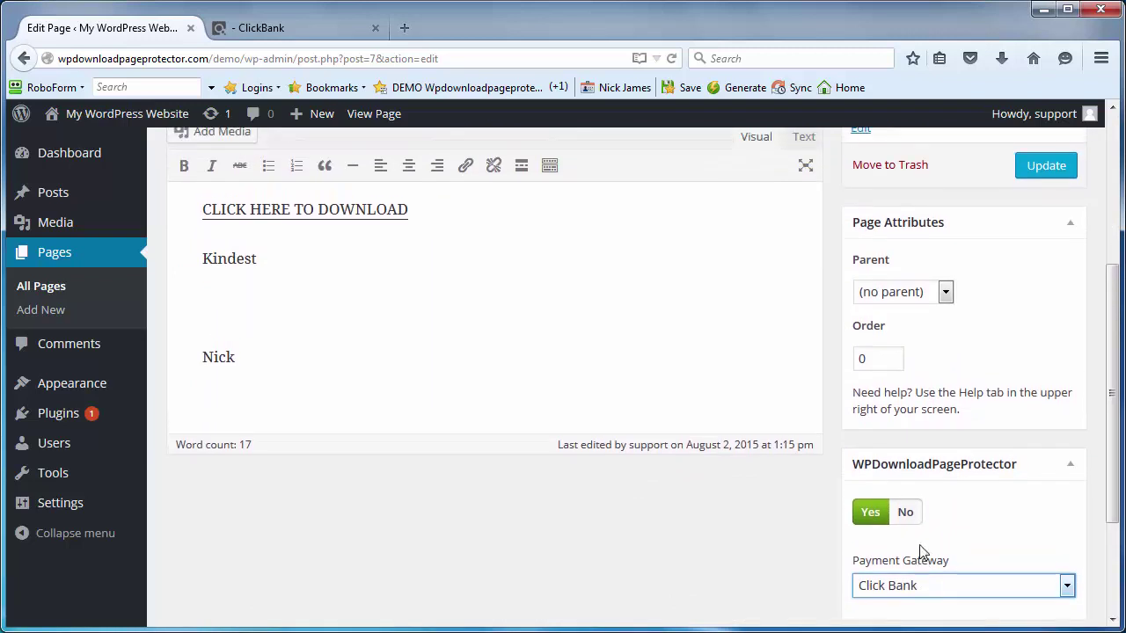
{"action": "left_click", "coordinate": [1046, 345]}
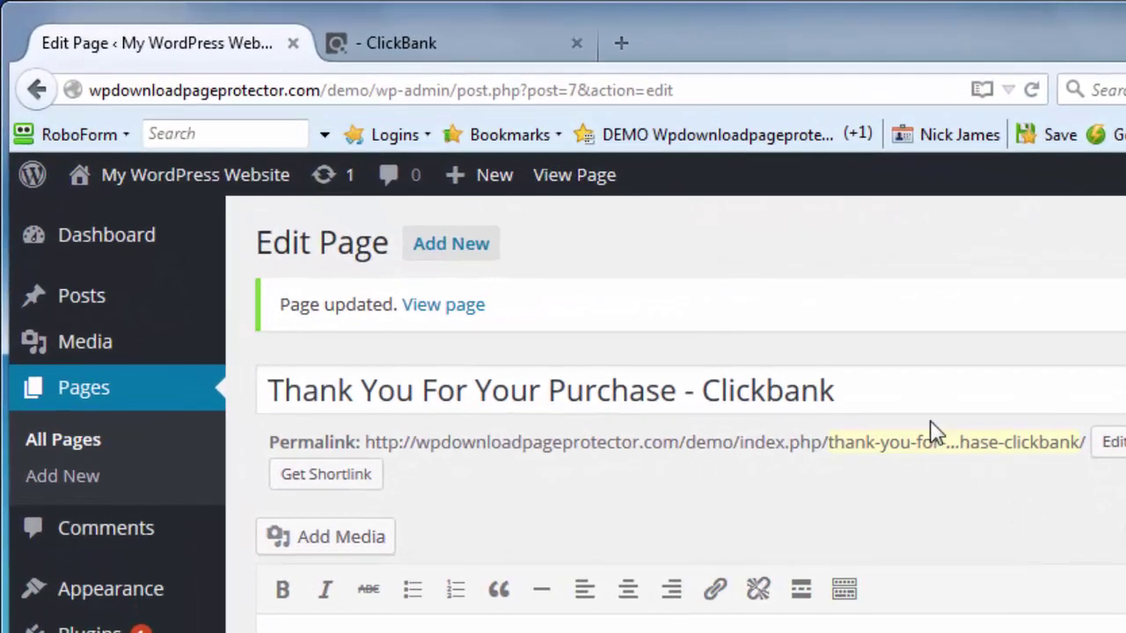
Step: View the updated Thank You page on the live site
{"action": "left_click", "coordinate": [436, 305]}
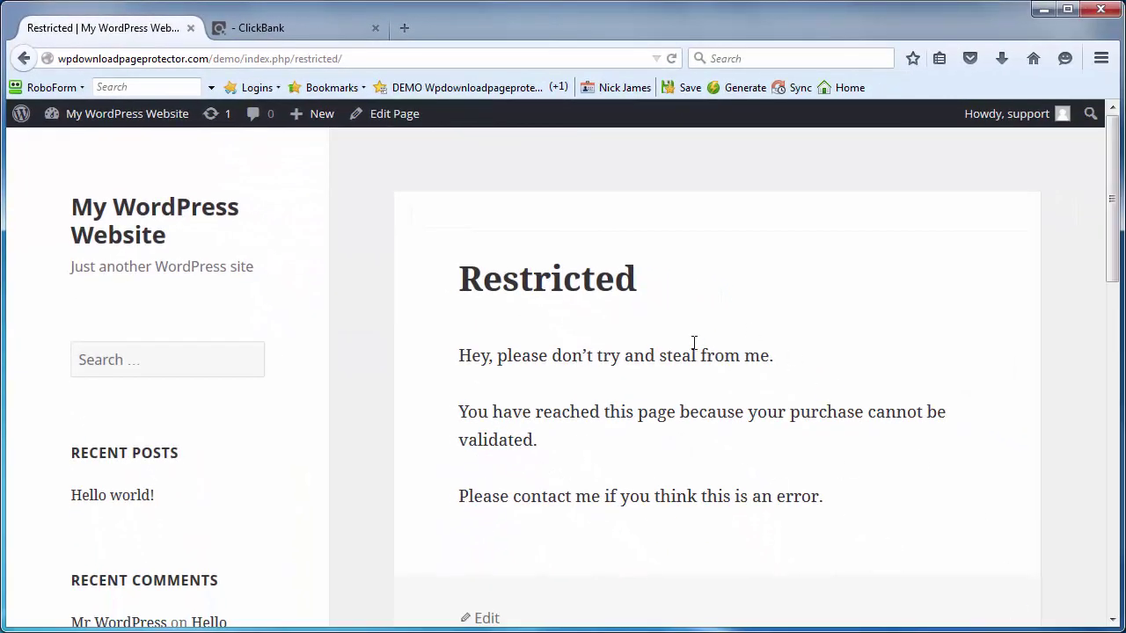
{"action": "scroll", "coordinate": [768, 482], "scroll_direction": "down", "scroll_amount": 2}
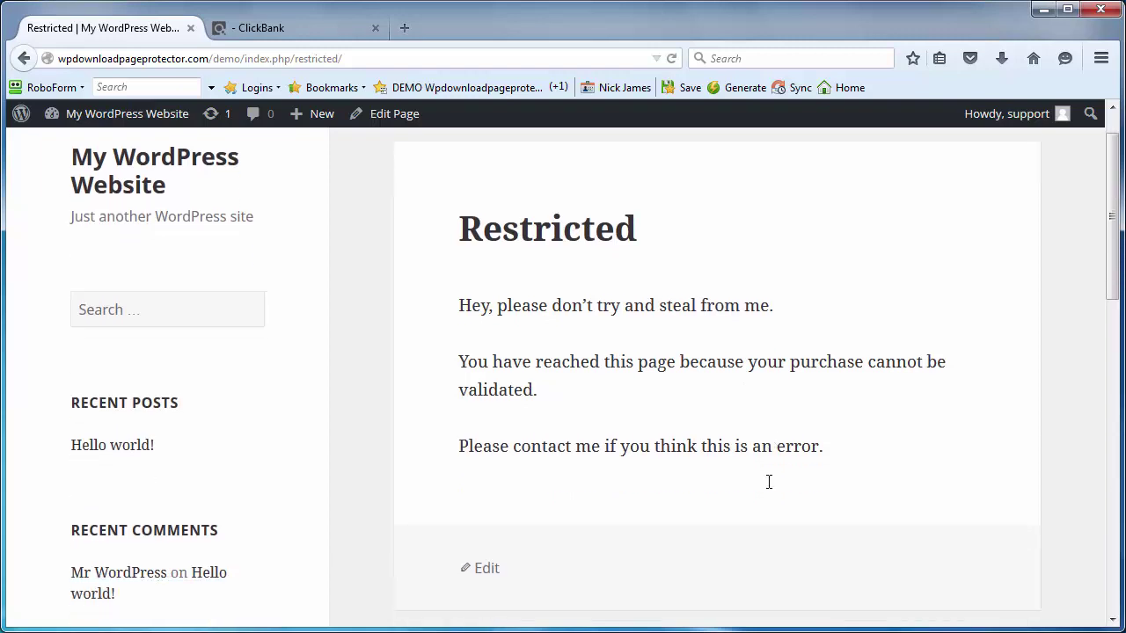
{"action": "scroll", "coordinate": [768, 492], "scroll_direction": "up", "scroll_amount": 2}
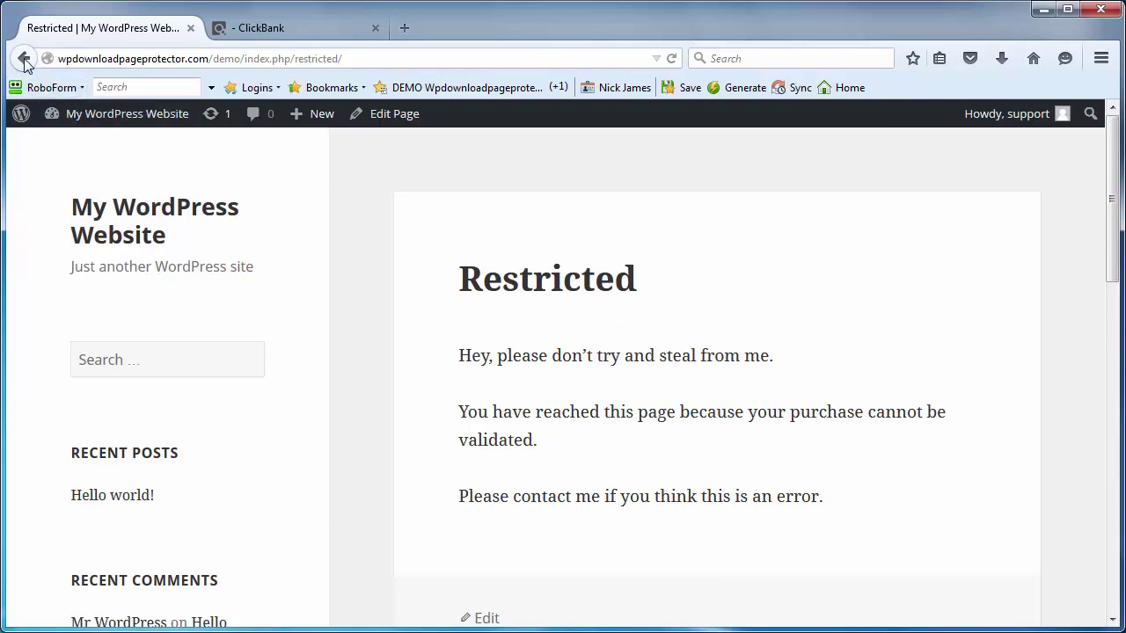
Step: Copy the Thank You page link from the Pages list and load it in a new tab
{"action": "mouse_move", "coordinate": [130, 116]}
{"action": "left_click", "coordinate": [70, 147]}
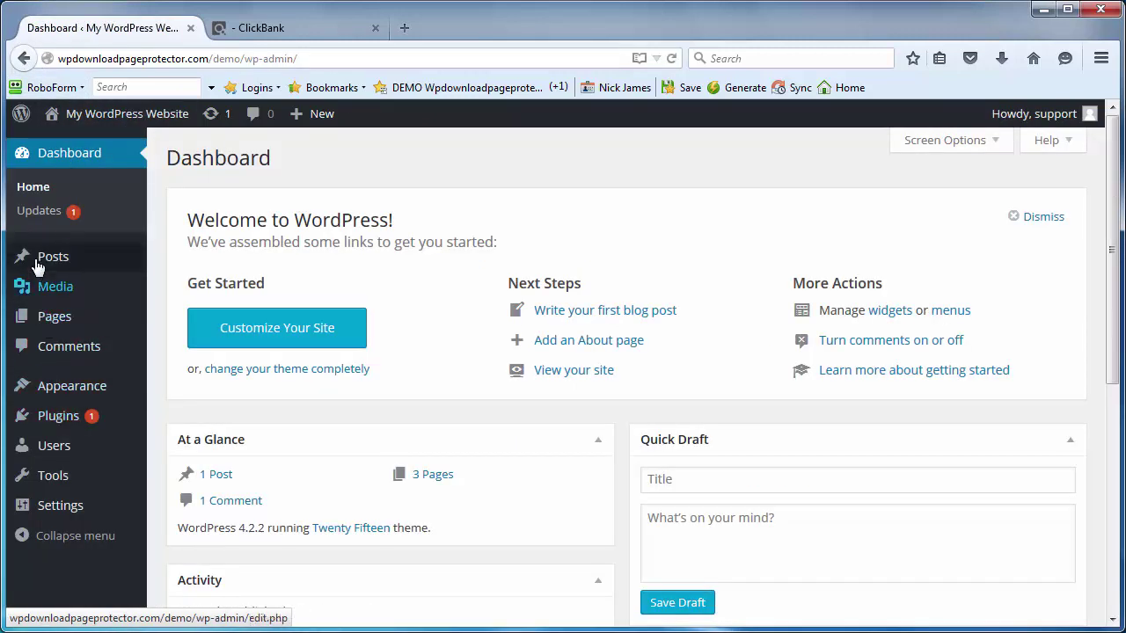
{"action": "left_click", "coordinate": [54, 318]}
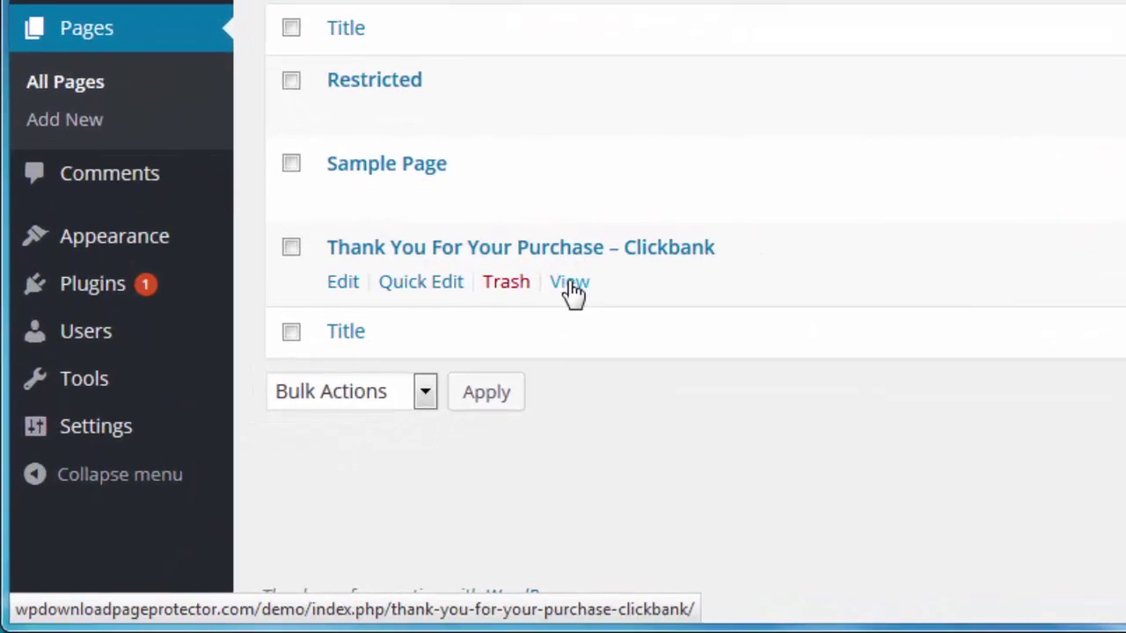
{"action": "right_click", "coordinate": [572, 290]}
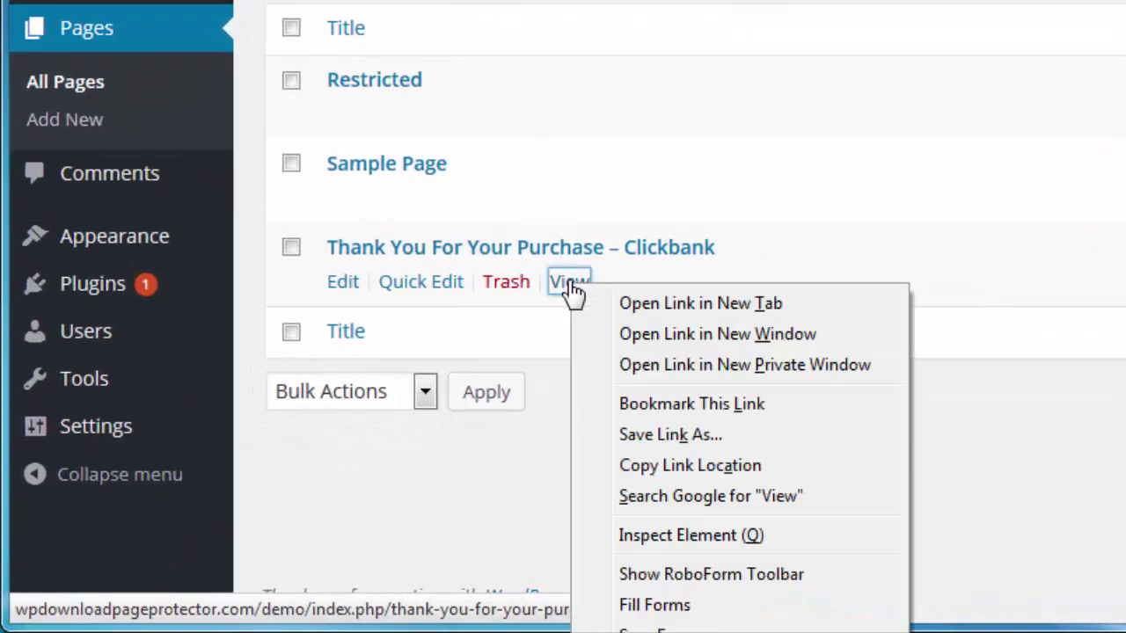
{"action": "left_click", "coordinate": [730, 475]}
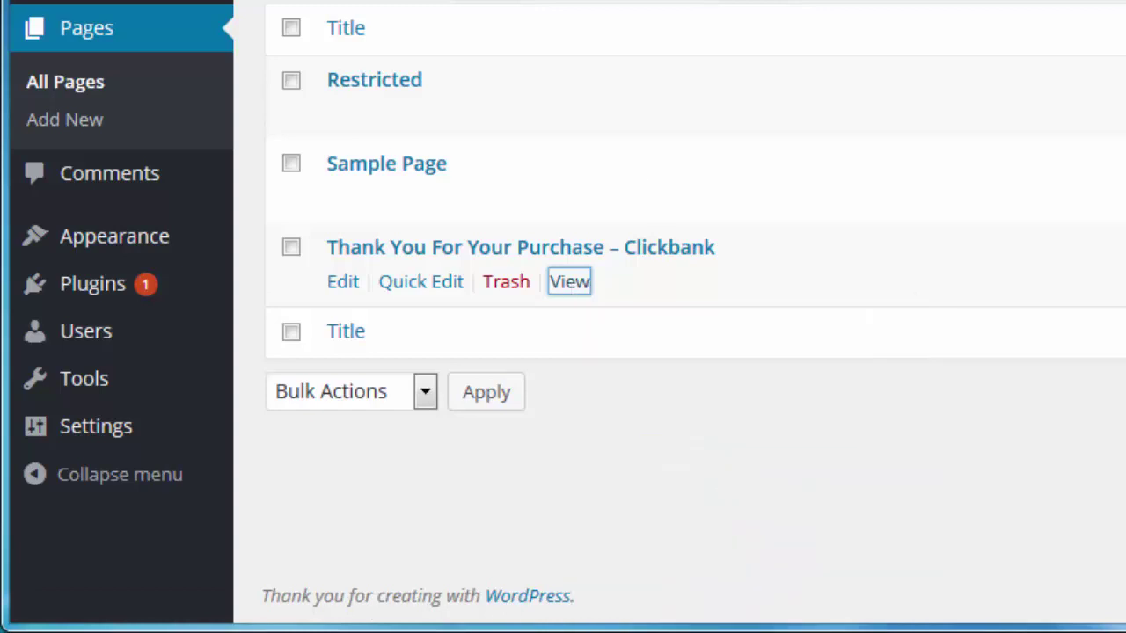
{"action": "key", "text": "ctrl+t"}
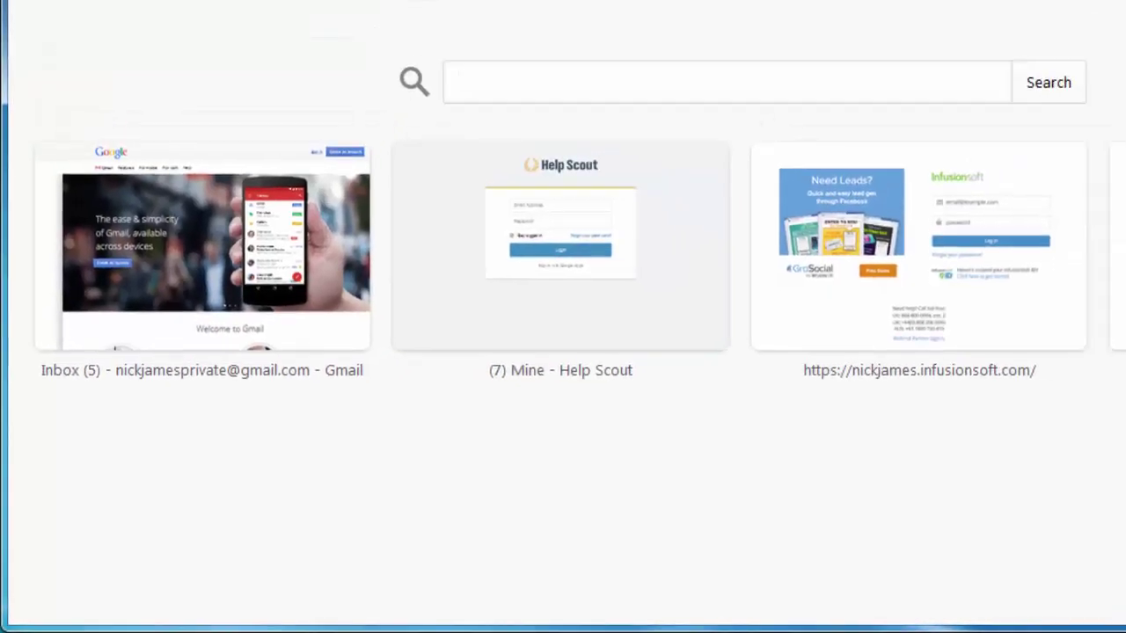
{"action": "right_click", "coordinate": [318, 59]}
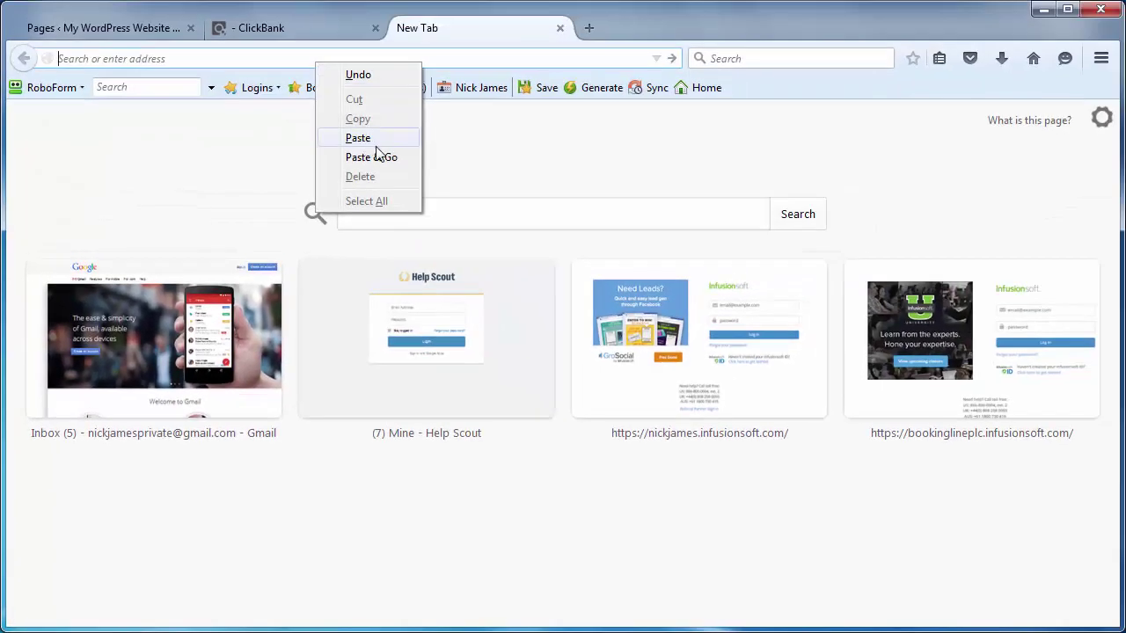
{"action": "left_click", "coordinate": [371, 157]}
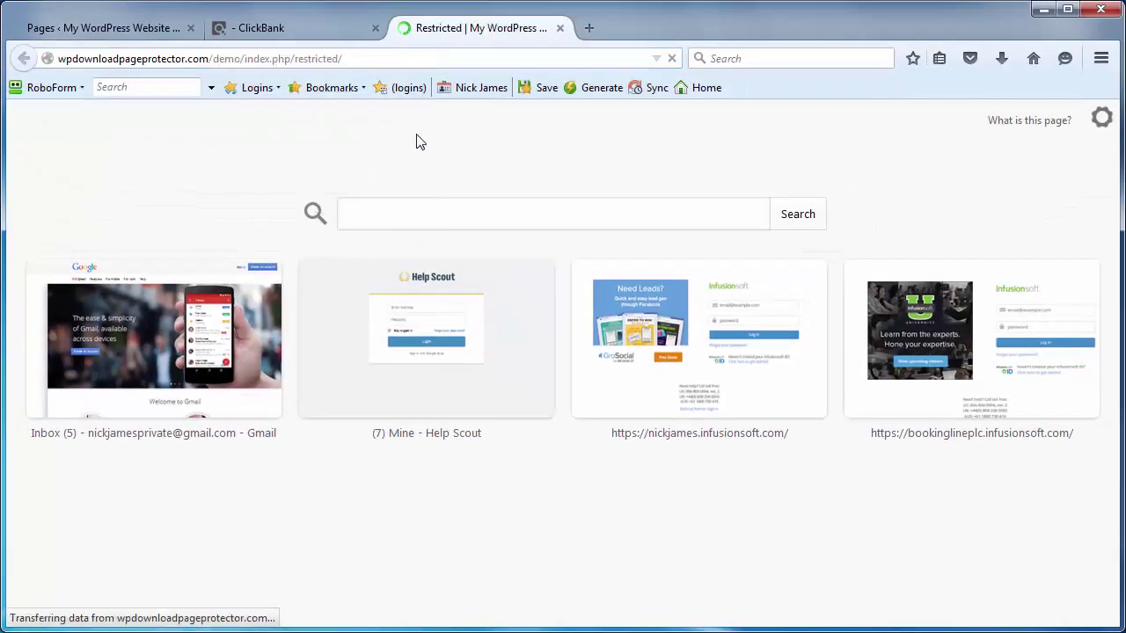
Step: Log in to ClickBank with a saved login and edit the test product under My Products
{"action": "left_click", "coordinate": [278, 34]}
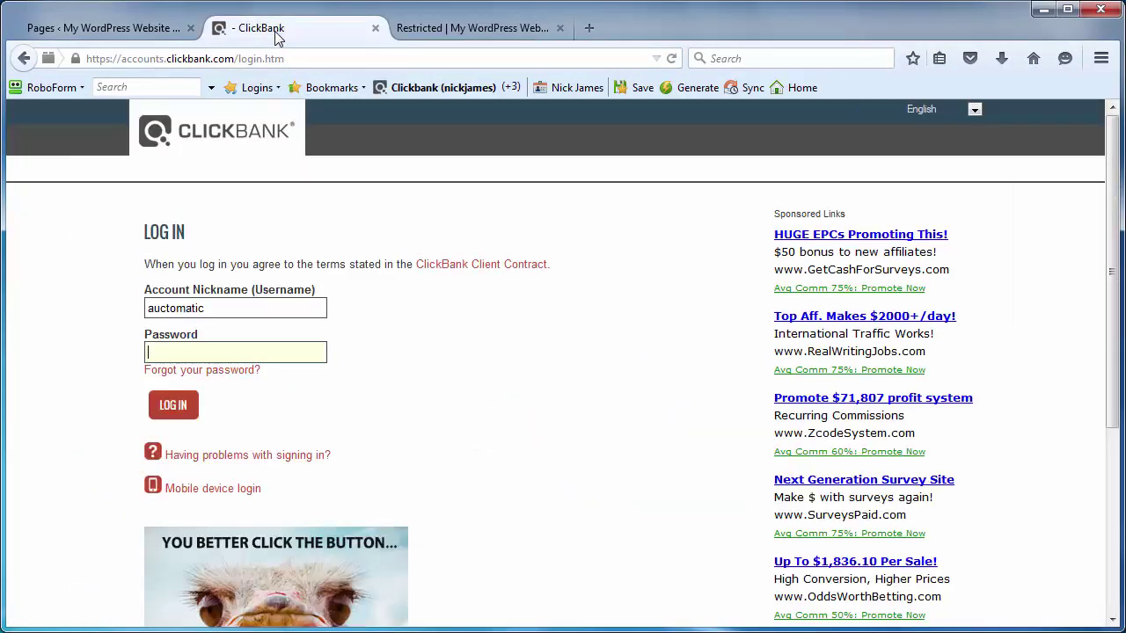
{"action": "left_click", "coordinate": [458, 86]}
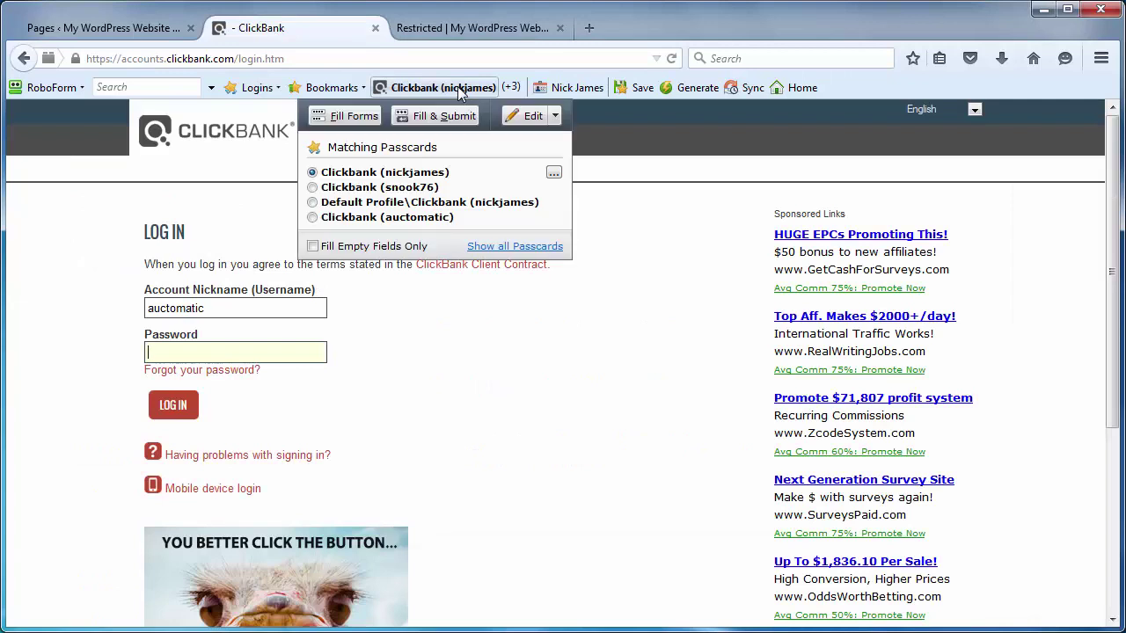
{"action": "left_click", "coordinate": [417, 220]}
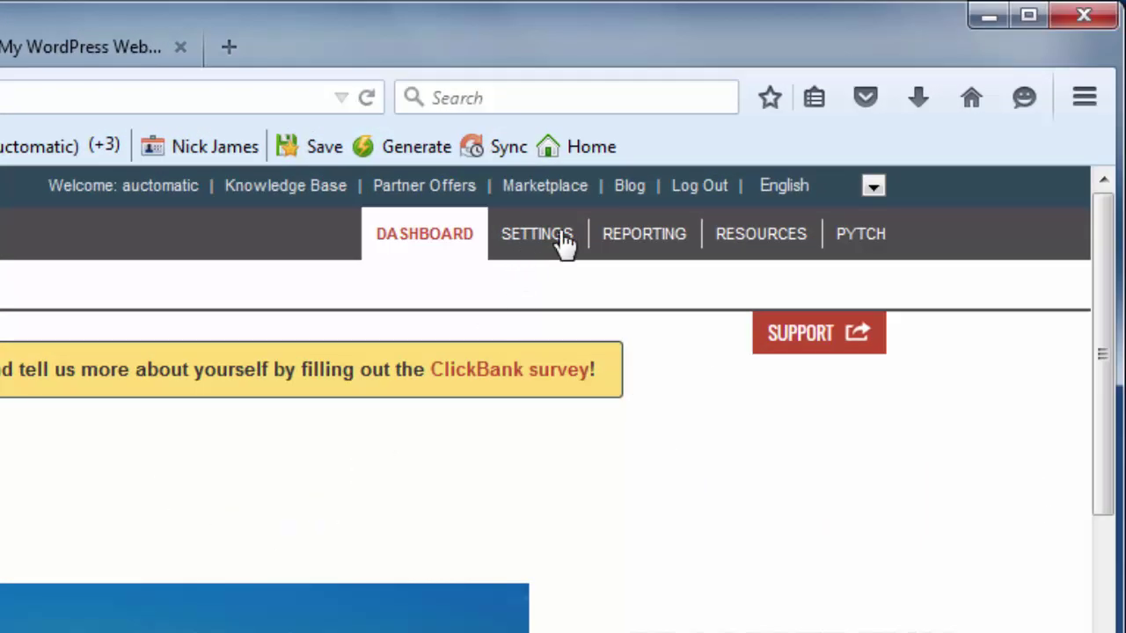
{"action": "left_click", "coordinate": [542, 239]}
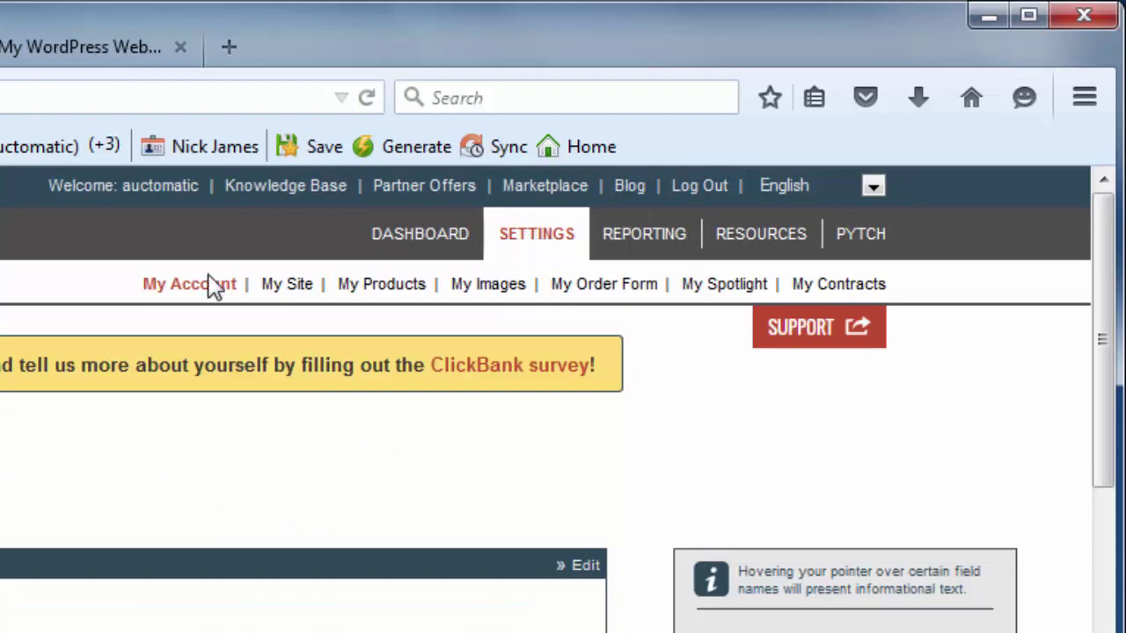
{"action": "left_click", "coordinate": [393, 286]}
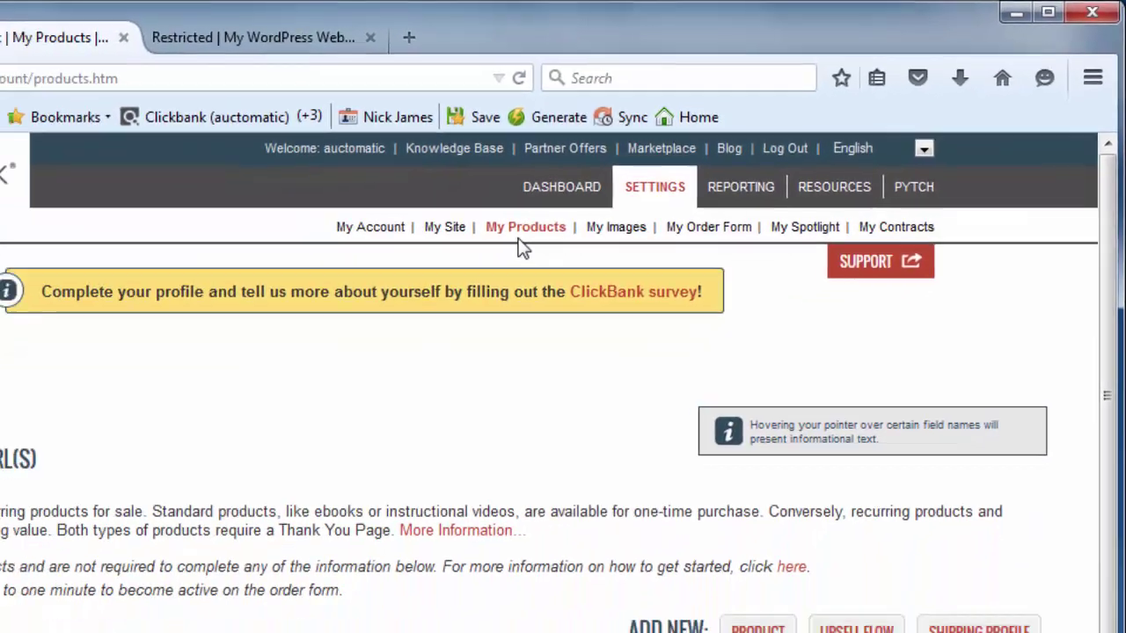
{"action": "scroll", "coordinate": [615, 242], "scroll_direction": "down", "scroll_amount": 3}
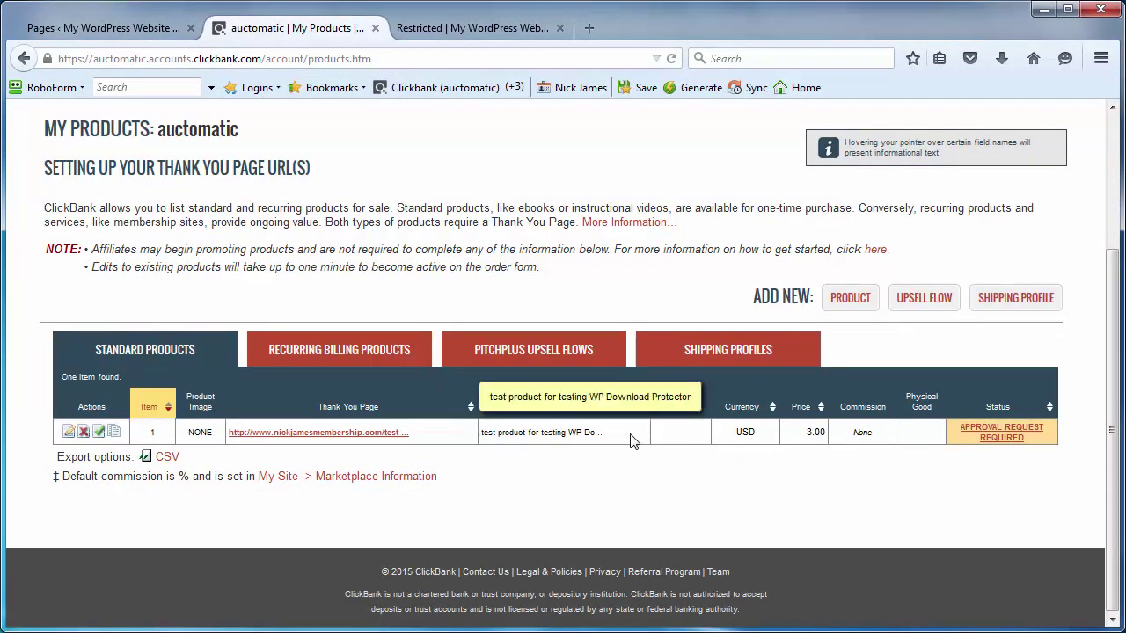
{"action": "left_click", "coordinate": [69, 433]}
Step: Change the Pitch Page URL's www prefix to demo
{"action": "scroll", "coordinate": [593, 379], "scroll_direction": "down", "scroll_amount": 4}
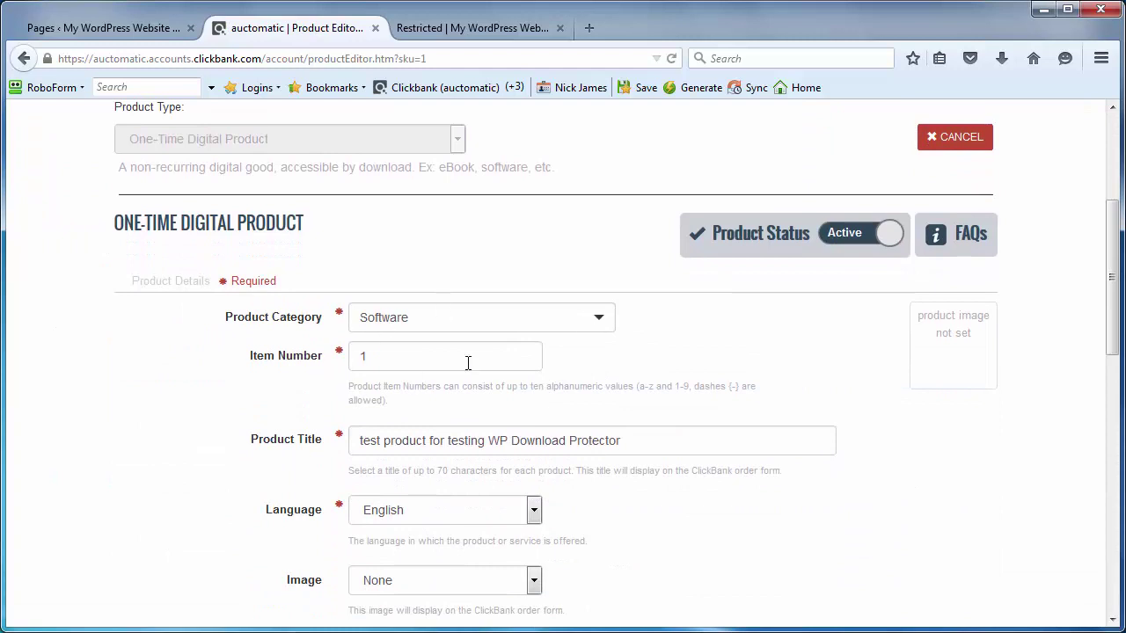
{"action": "scroll", "coordinate": [301, 337], "scroll_direction": "down", "scroll_amount": 1}
{"action": "scroll", "coordinate": [301, 337], "scroll_direction": "down", "scroll_amount": 1}
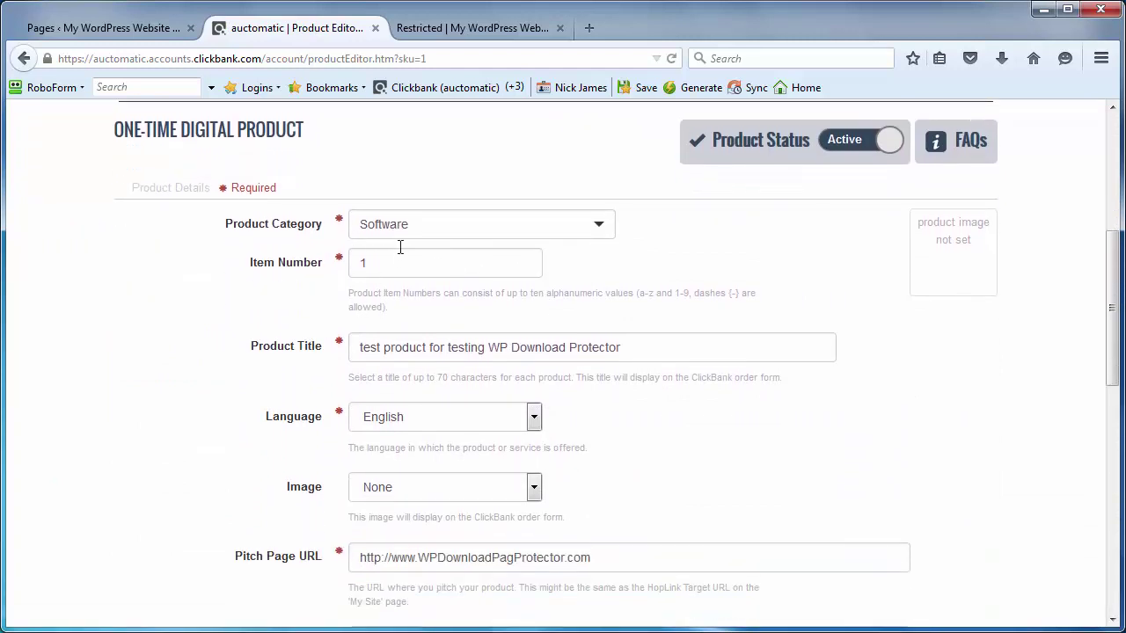
{"action": "scroll", "coordinate": [281, 312], "scroll_direction": "down", "scroll_amount": 1}
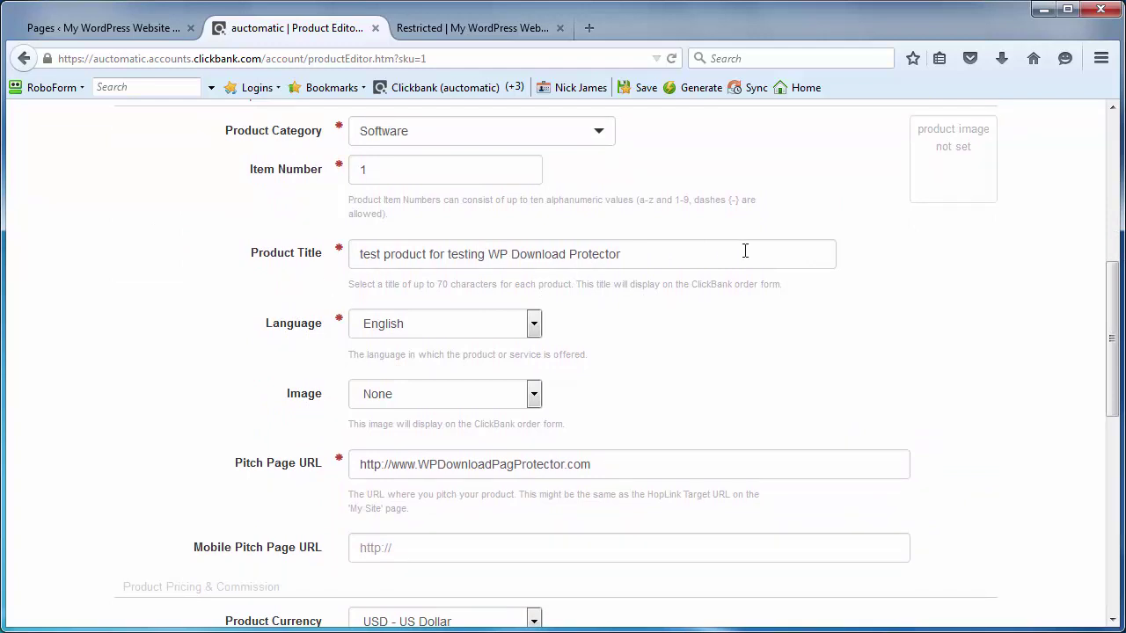
{"action": "scroll", "coordinate": [714, 287], "scroll_direction": "down", "scroll_amount": 1}
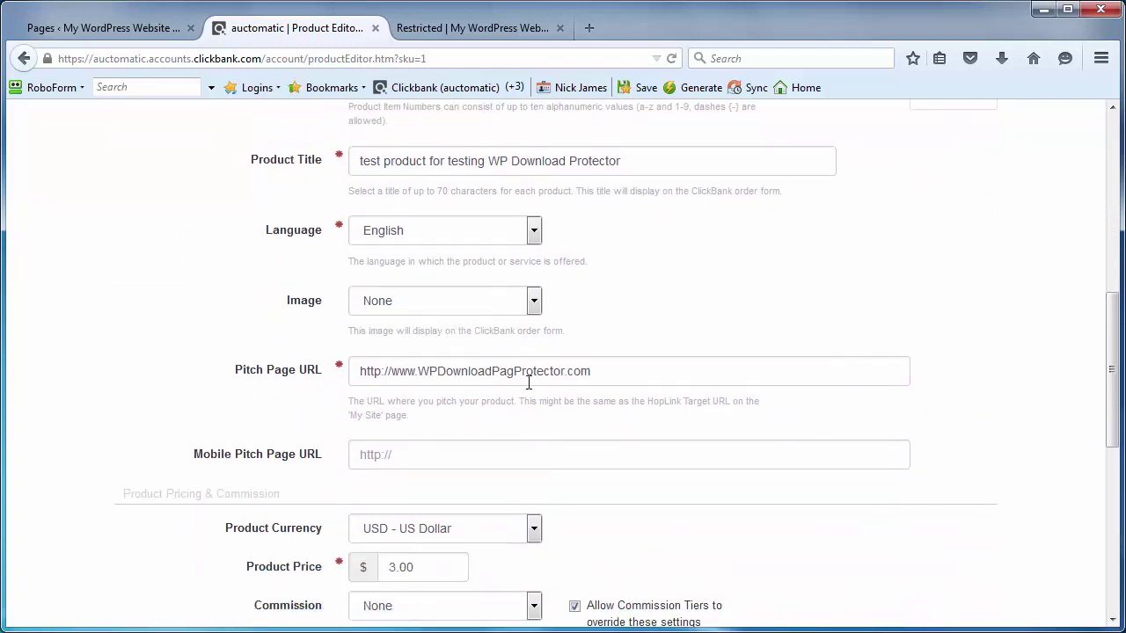
{"action": "left_click", "coordinate": [420, 370]}
{"action": "double_click", "coordinate": [399, 370]}
{"action": "type", "text": "demo"}
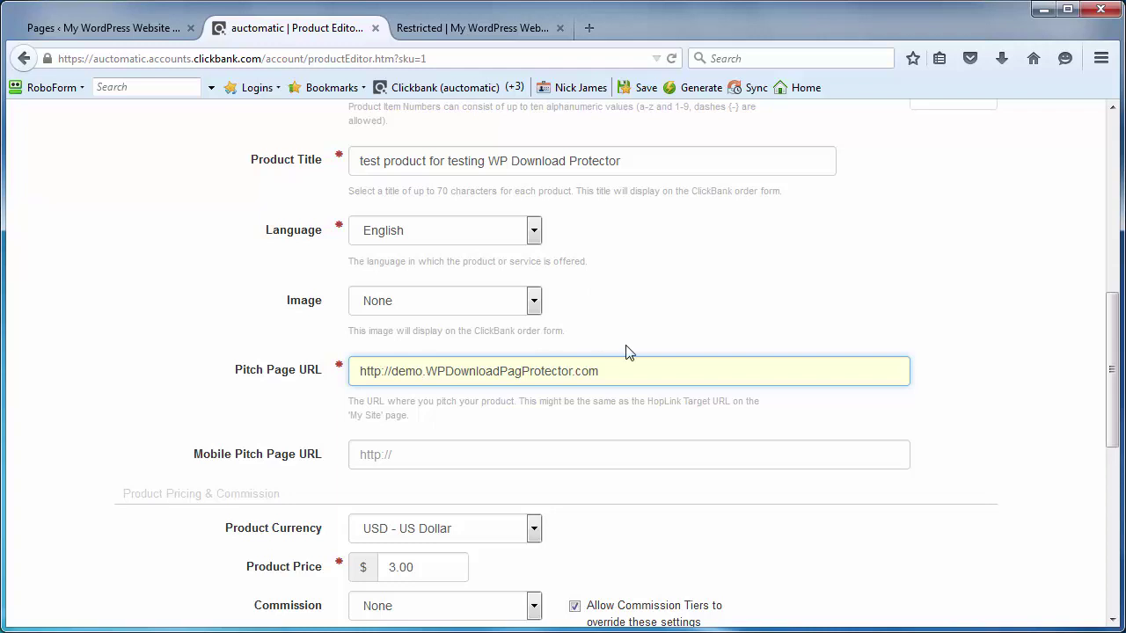
Step: Set the Thank You Page URL to the WordPress thank-you page address and save the product
{"action": "scroll", "coordinate": [628, 352], "scroll_direction": "down", "scroll_amount": 4}
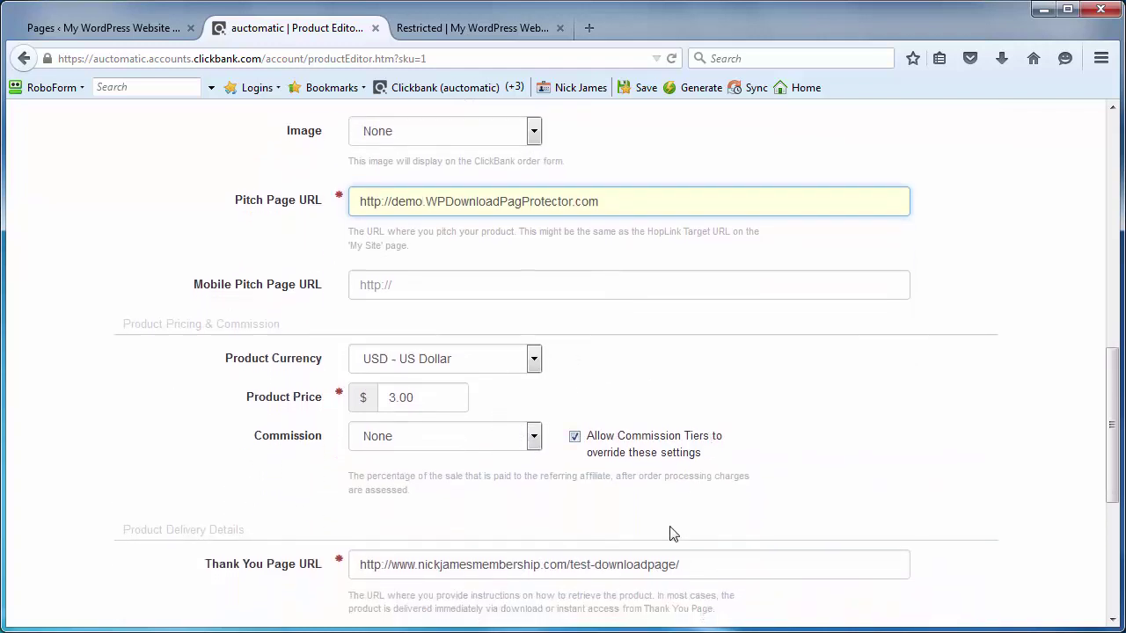
{"action": "left_click_drag", "start_coordinate": [713, 548], "coordinate": [321, 578]}
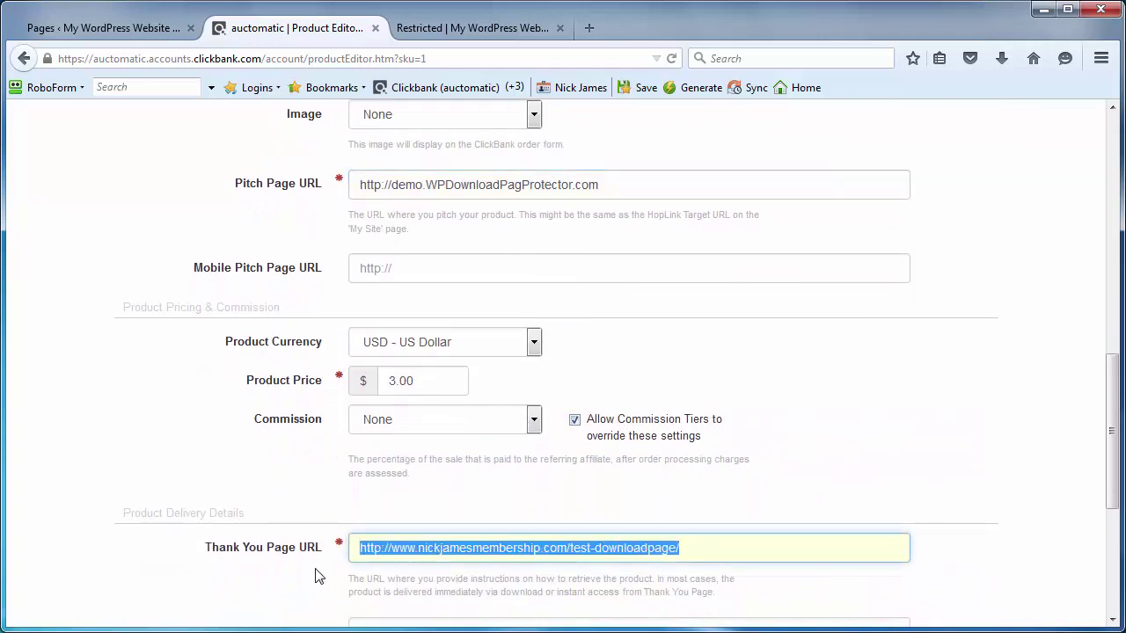
{"action": "type", "text": "http://wpdownloadpageprotector.com/demo/index.php/thank-you-for-your-purchase-clickbank/"}
{"action": "scroll", "coordinate": [978, 516], "scroll_direction": "down", "scroll_amount": 3}
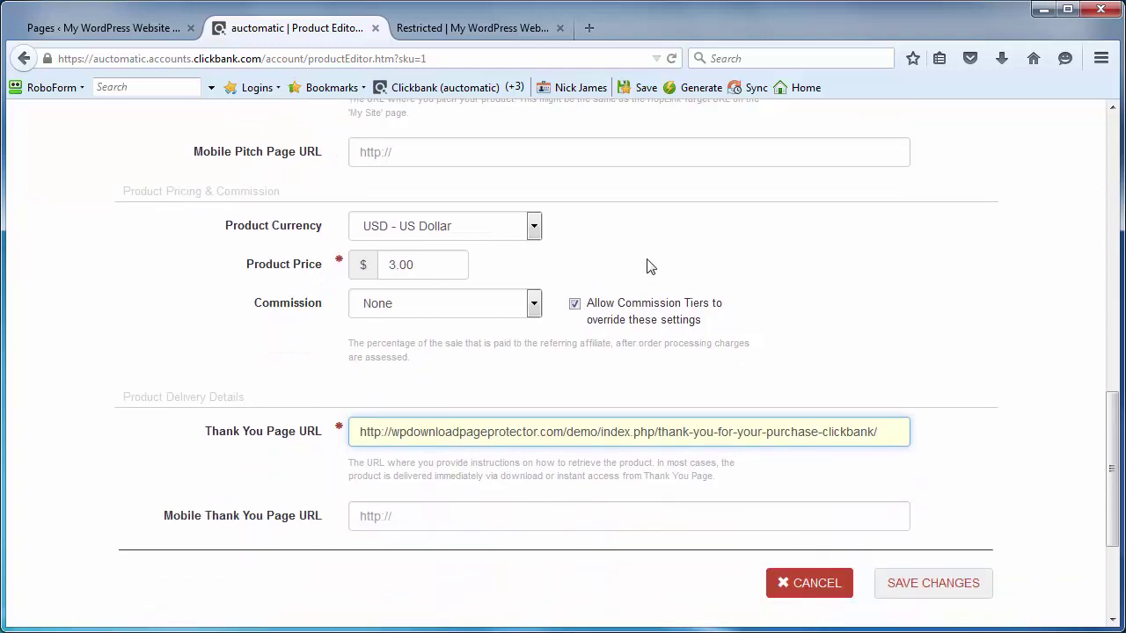
{"action": "left_click", "coordinate": [119, 26]}
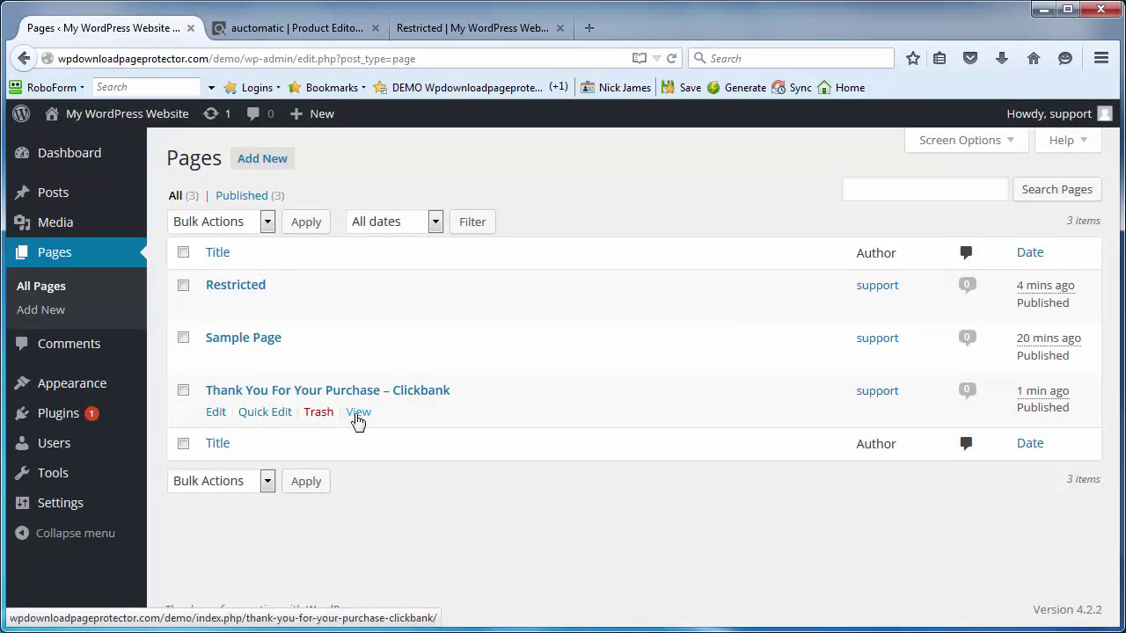
{"action": "right_click", "coordinate": [358, 414]}
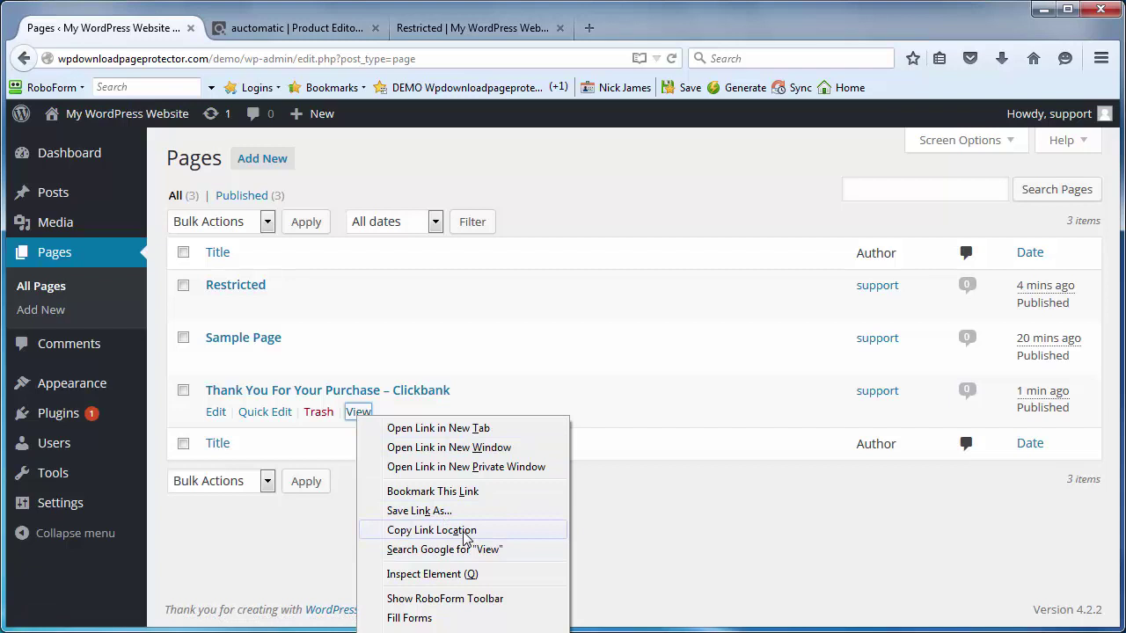
{"action": "left_click", "coordinate": [431, 530]}
{"action": "left_click", "coordinate": [472, 28]}
{"action": "left_click", "coordinate": [297, 28]}
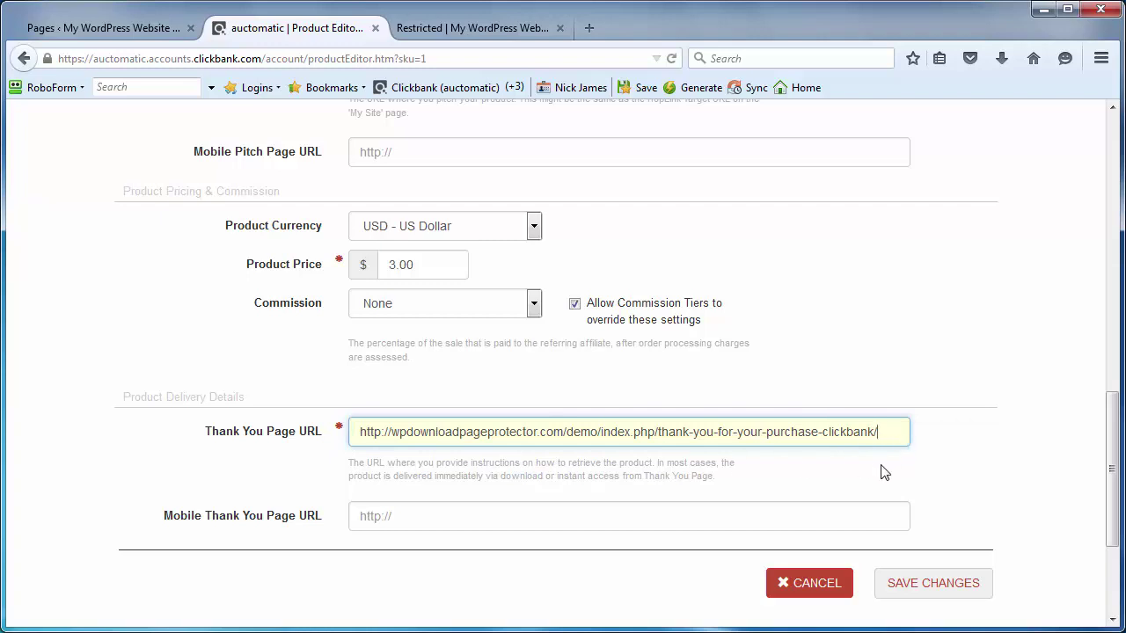
{"action": "left_click", "coordinate": [941, 586]}
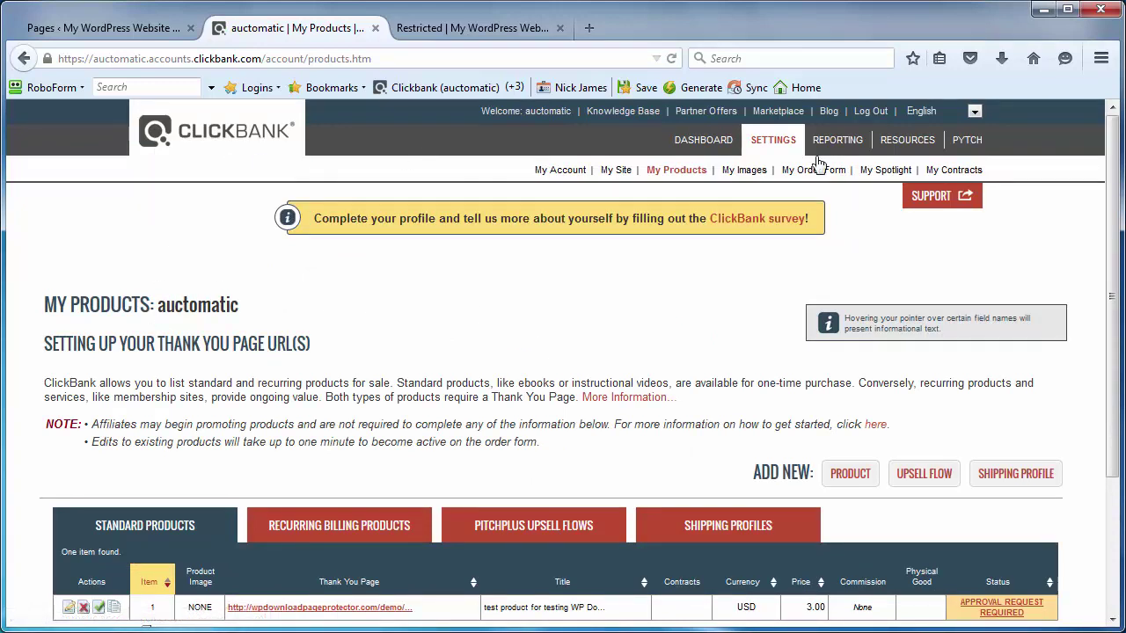
{"action": "left_click", "coordinate": [616, 170]}
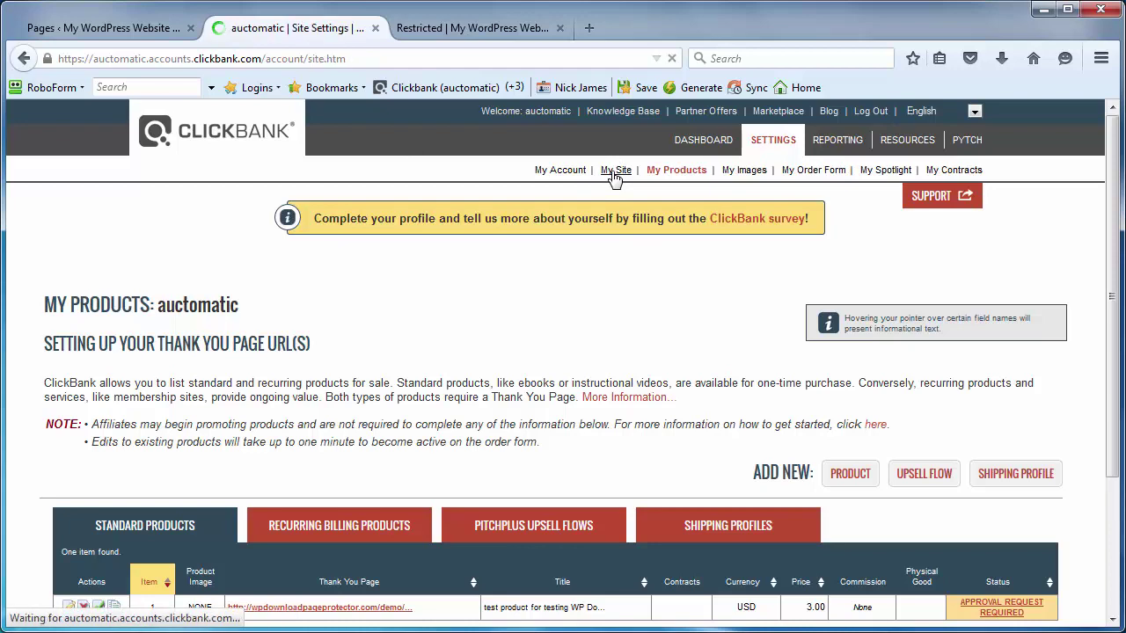
{"action": "scroll", "coordinate": [493, 159], "scroll_direction": "down", "scroll_amount": 3}
{"action": "scroll", "coordinate": [286, 117], "scroll_direction": "up", "scroll_amount": 3}
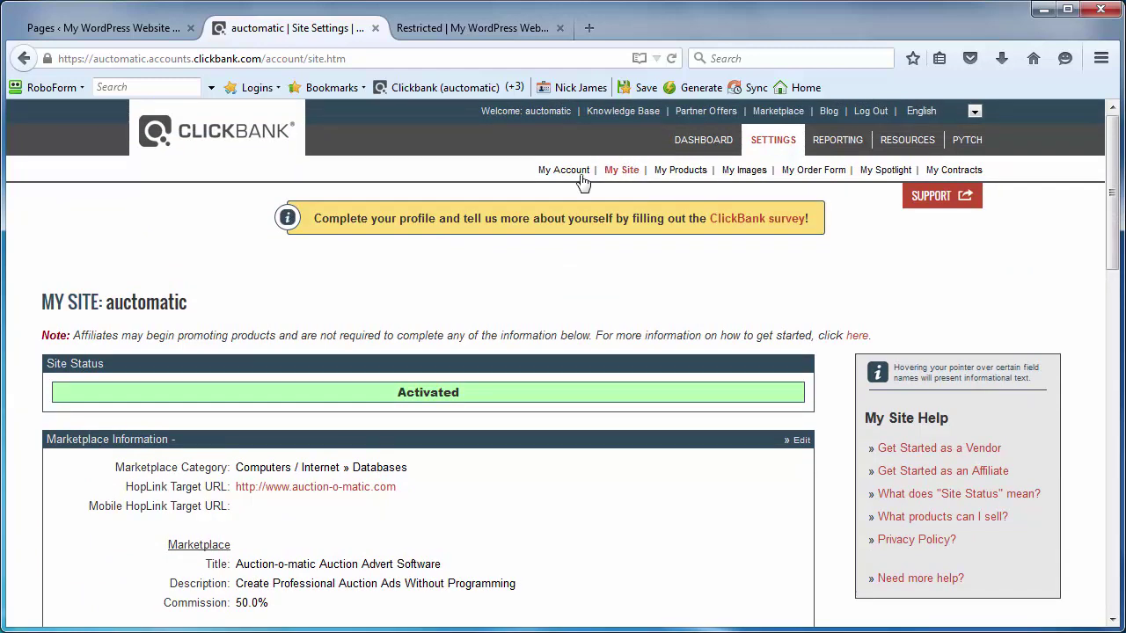
{"action": "scroll", "coordinate": [278, 251], "scroll_direction": "down", "scroll_amount": 10}
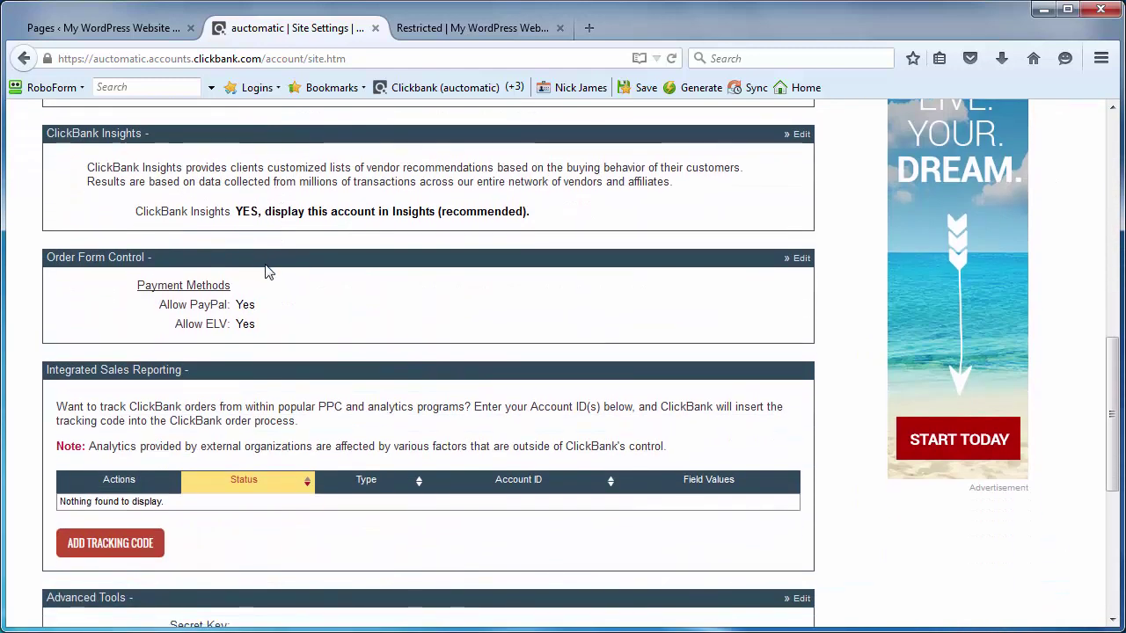
{"action": "scroll", "coordinate": [280, 282], "scroll_direction": "down", "scroll_amount": 5}
{"action": "mouse_move", "coordinate": [69, 348]}
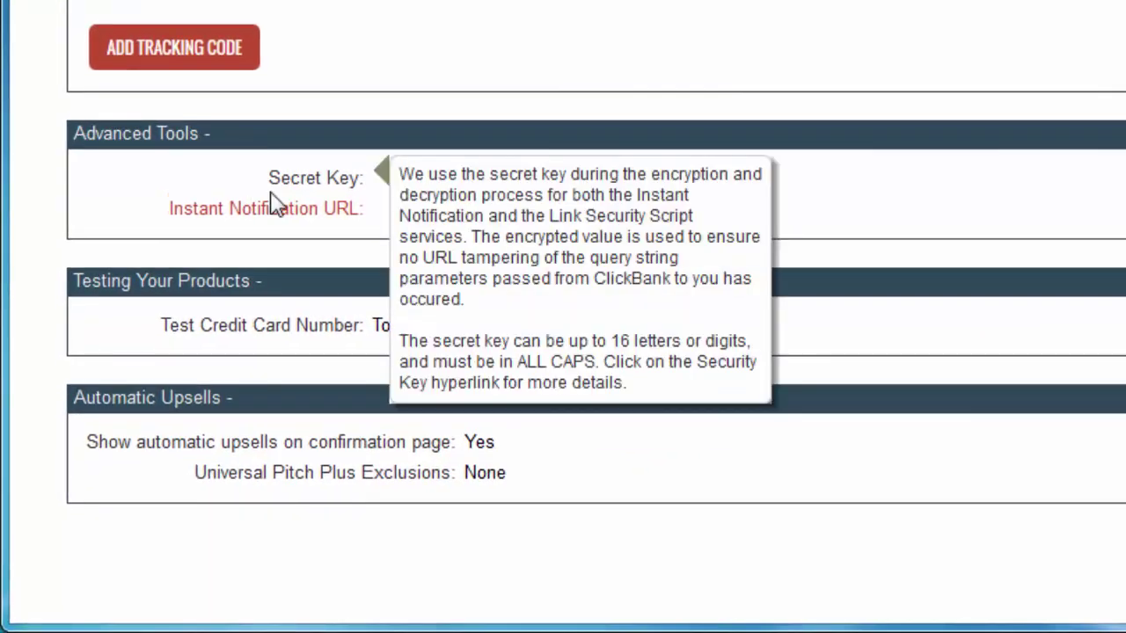
{"action": "mouse_move", "coordinate": [296, 181]}
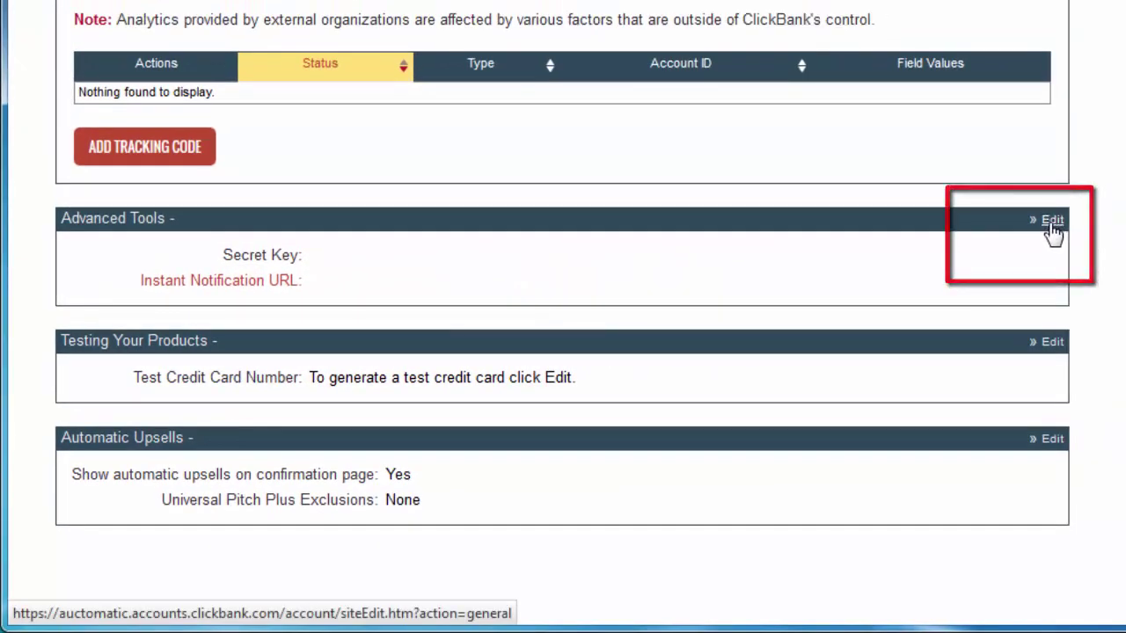
Step: Enter a secret key in ClickBank's Advanced Tools and save it
{"action": "left_click", "coordinate": [1051, 222]}
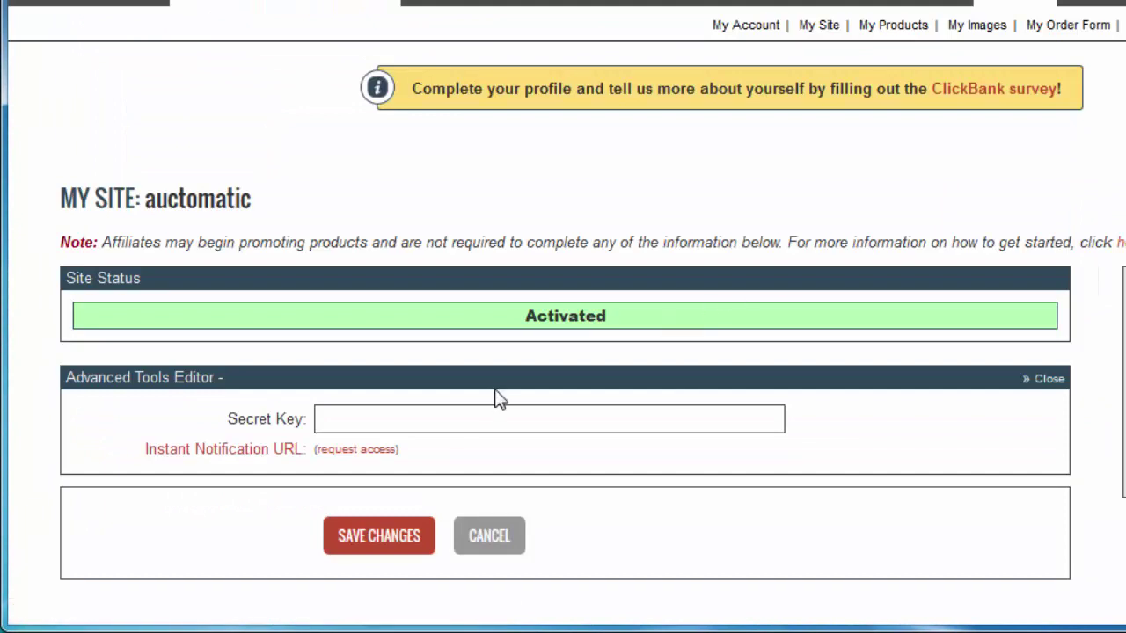
{"action": "left_click", "coordinate": [503, 424]}
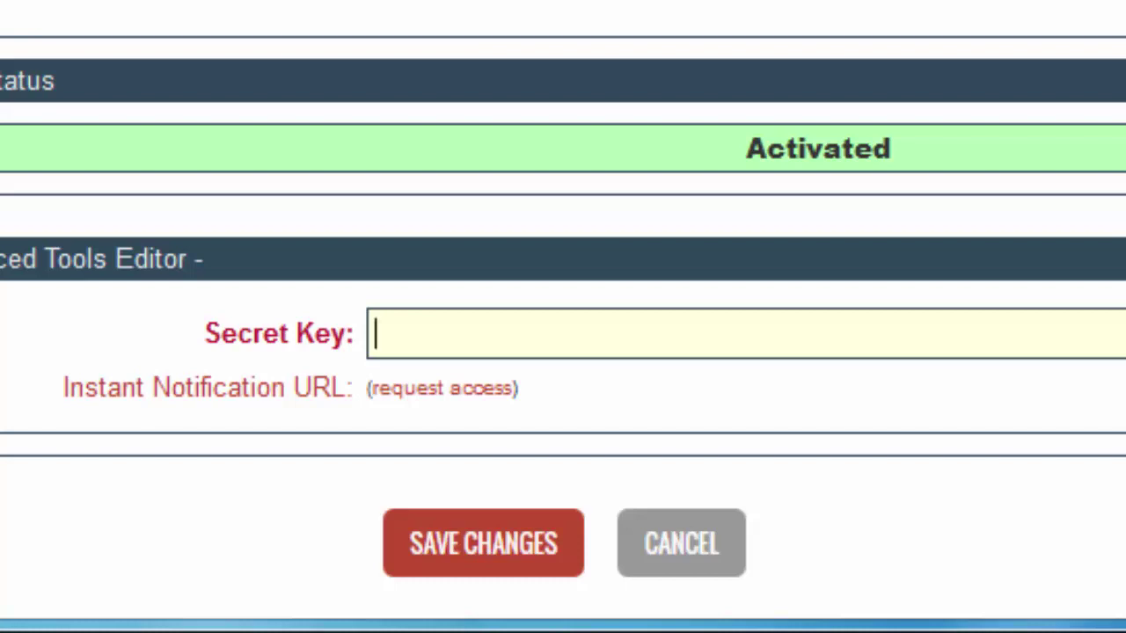
{"action": "type", "text": "QWER"}
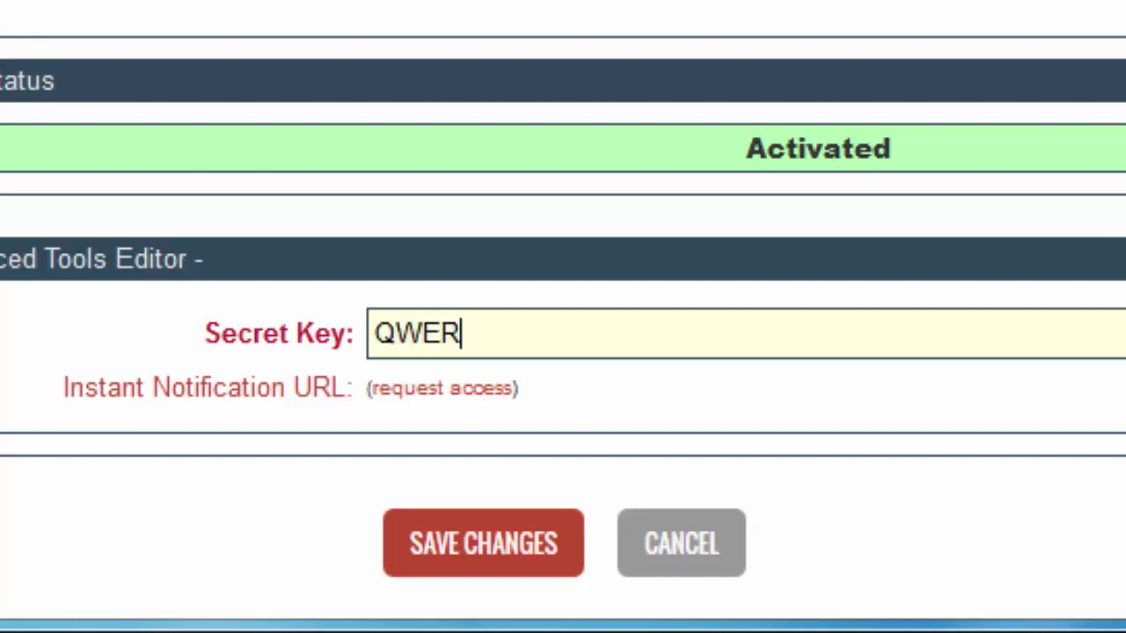
{"action": "type", "text": "TY12345"}
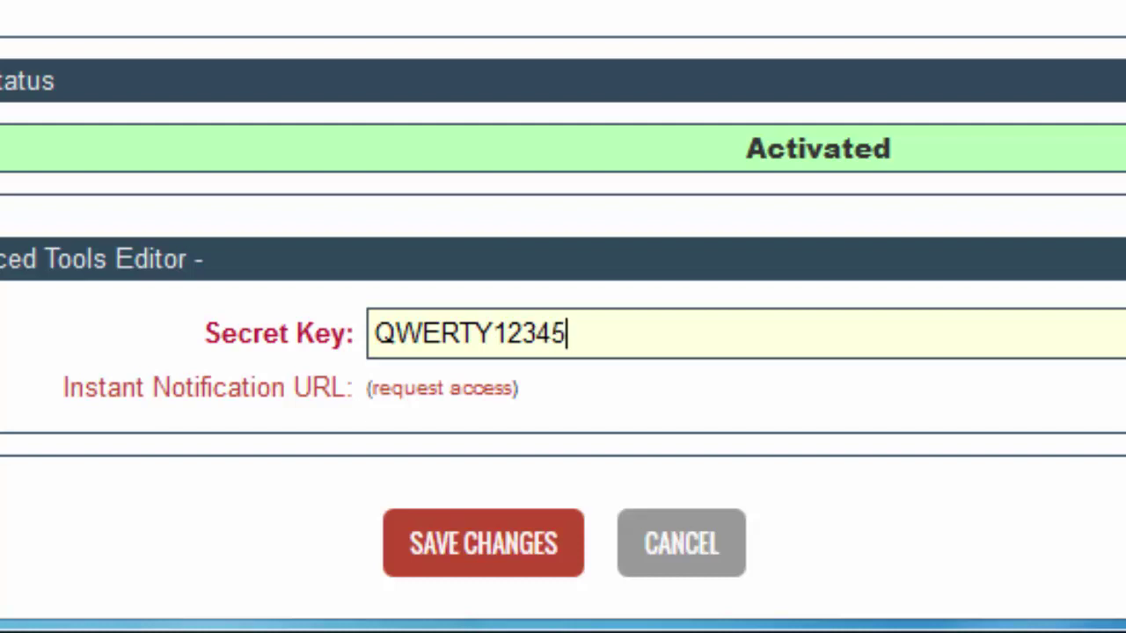
{"action": "left_click", "coordinate": [492, 541]}
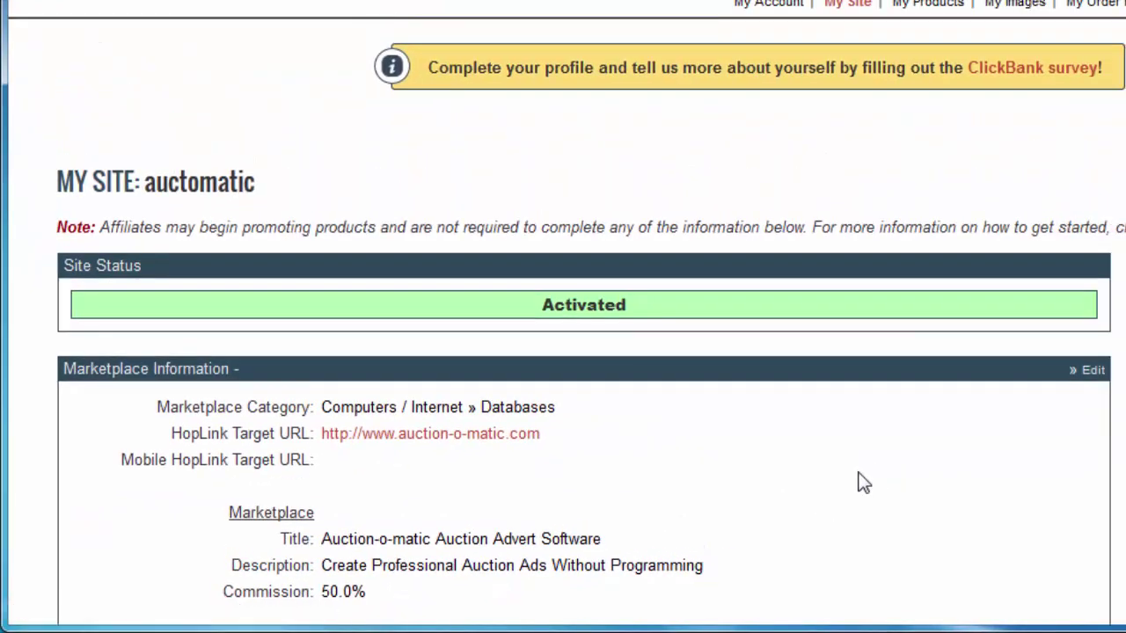
Step: Select the saved secret key value and copy it
{"action": "scroll", "coordinate": [819, 402], "scroll_direction": "down", "scroll_amount": 12}
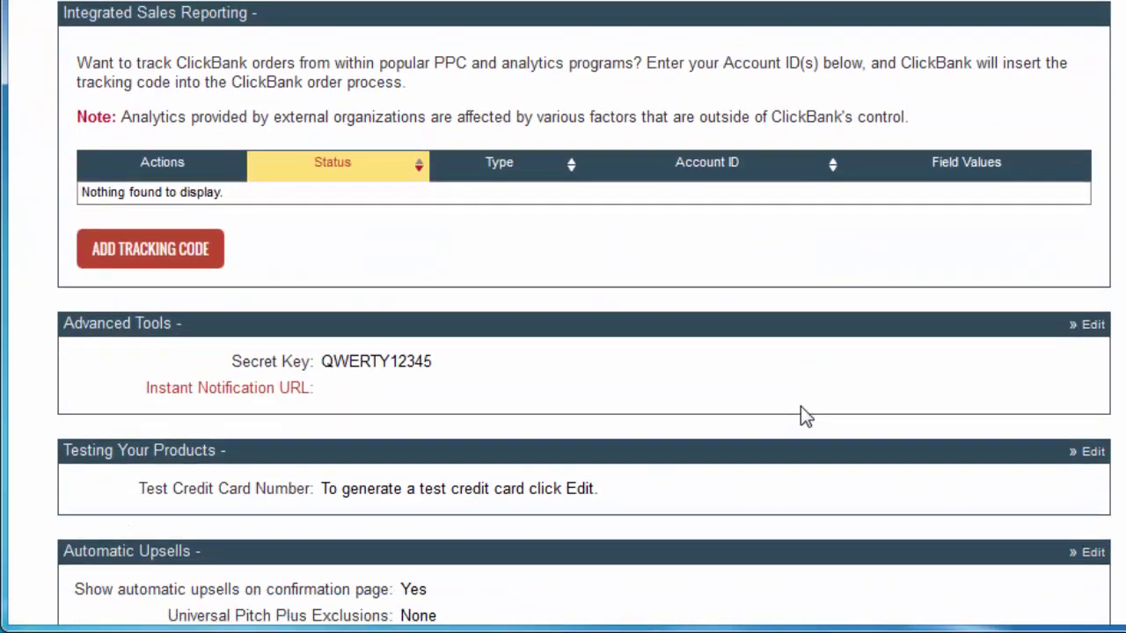
{"action": "scroll", "coordinate": [795, 412], "scroll_direction": "down", "scroll_amount": 5}
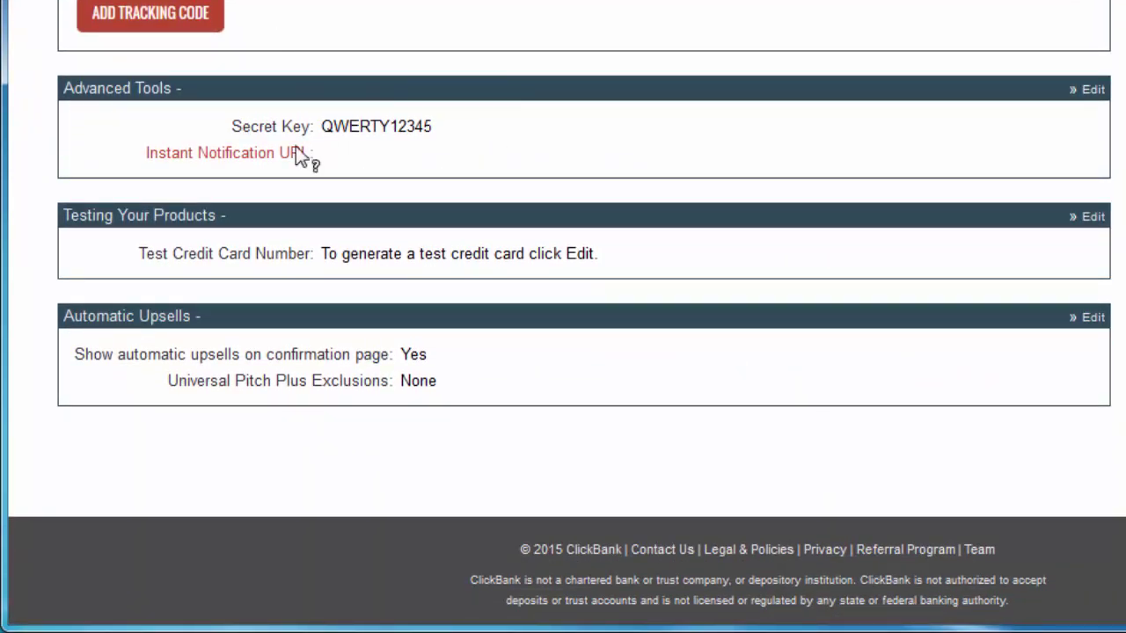
{"action": "mouse_move", "coordinate": [299, 167]}
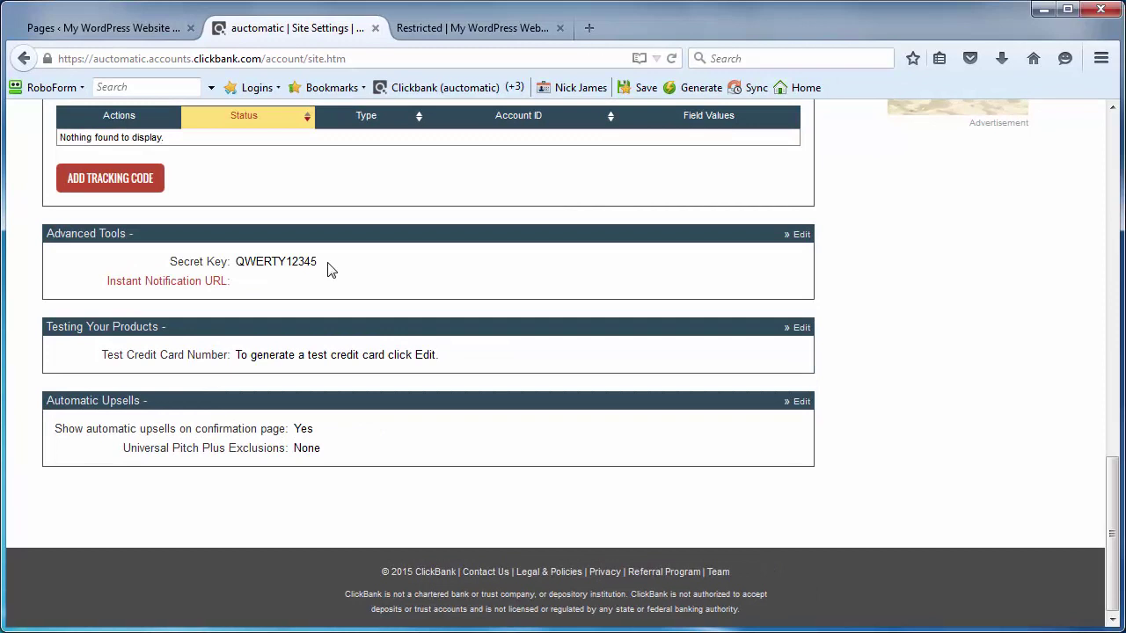
{"action": "scroll", "coordinate": [385, 283], "scroll_direction": "up", "scroll_amount": 2}
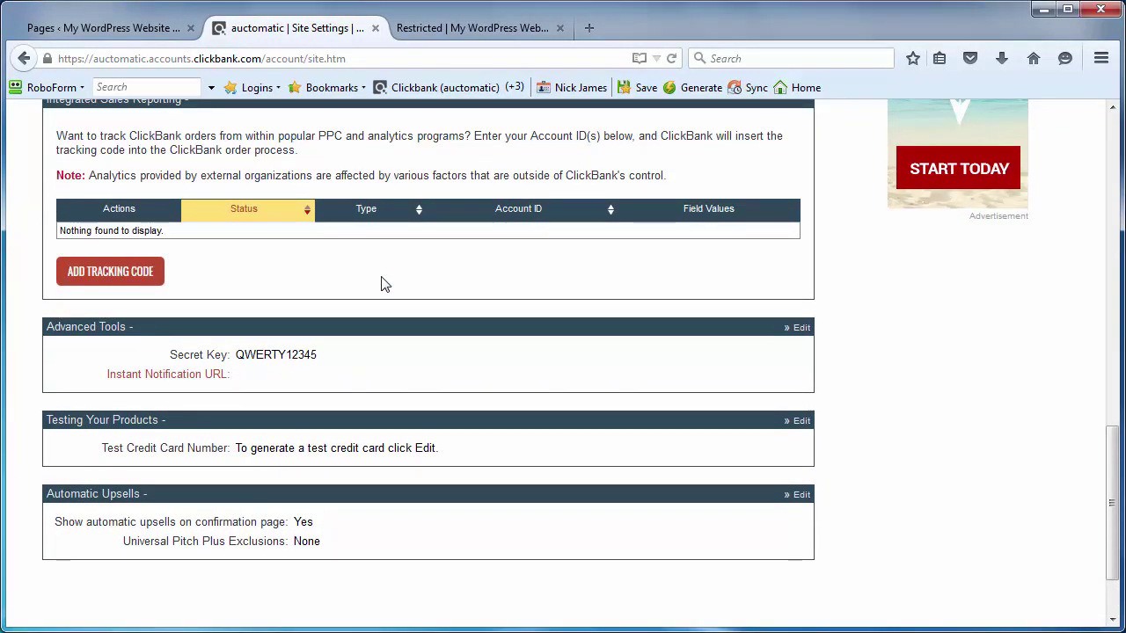
{"action": "mouse_move", "coordinate": [197, 356]}
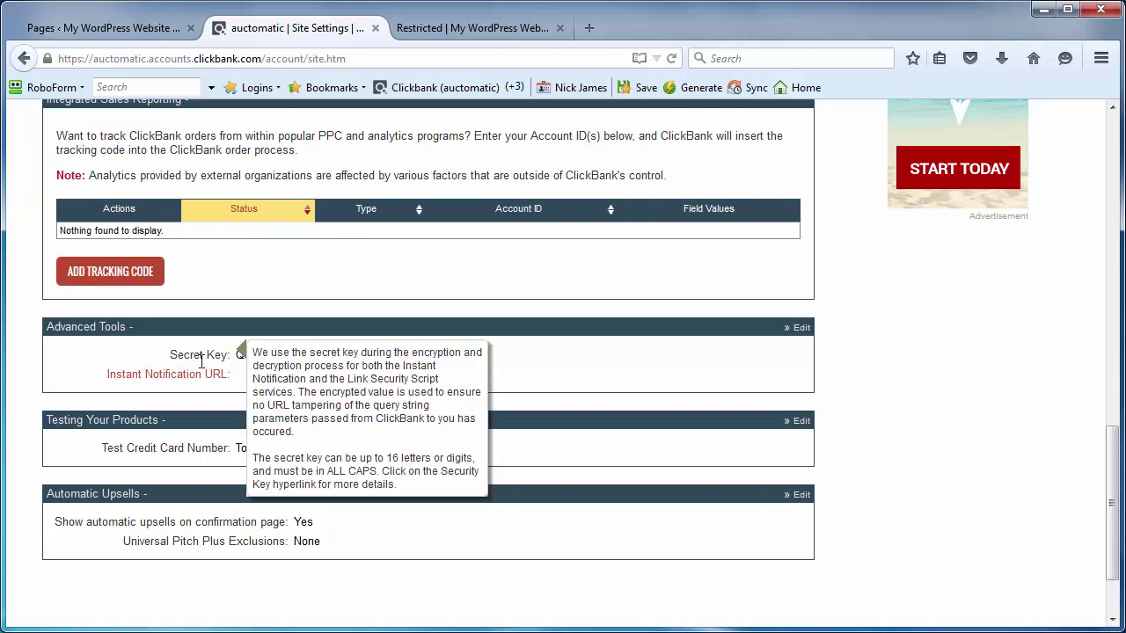
{"action": "left_click_drag", "start_coordinate": [320, 355], "coordinate": [239, 356]}
{"action": "right_click", "coordinate": [243, 358]}
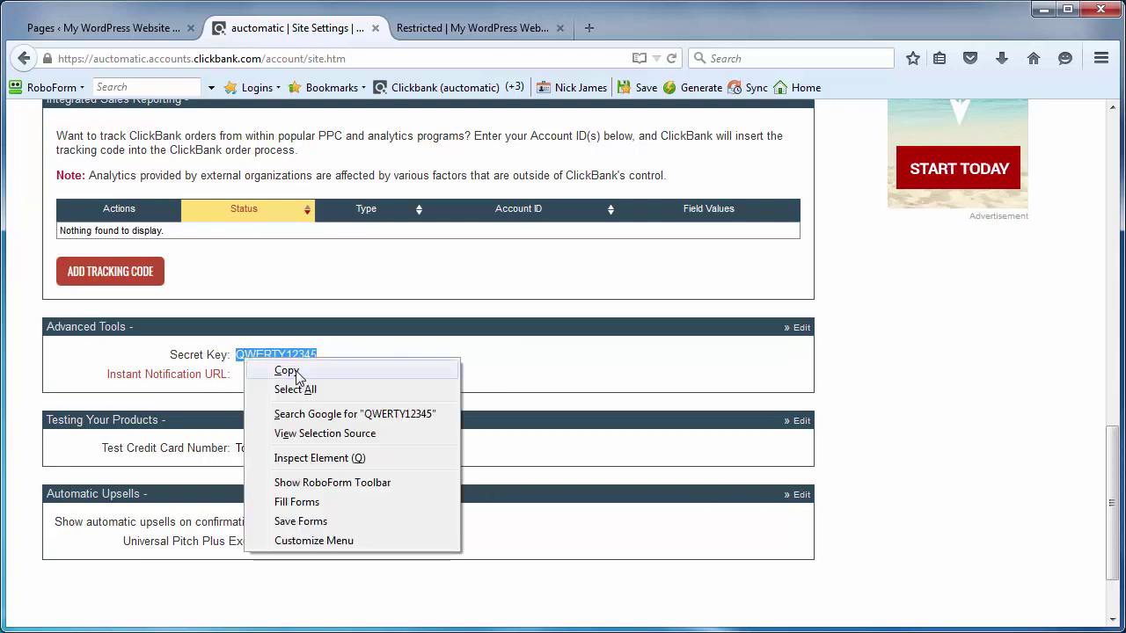
{"action": "left_click", "coordinate": [306, 369]}
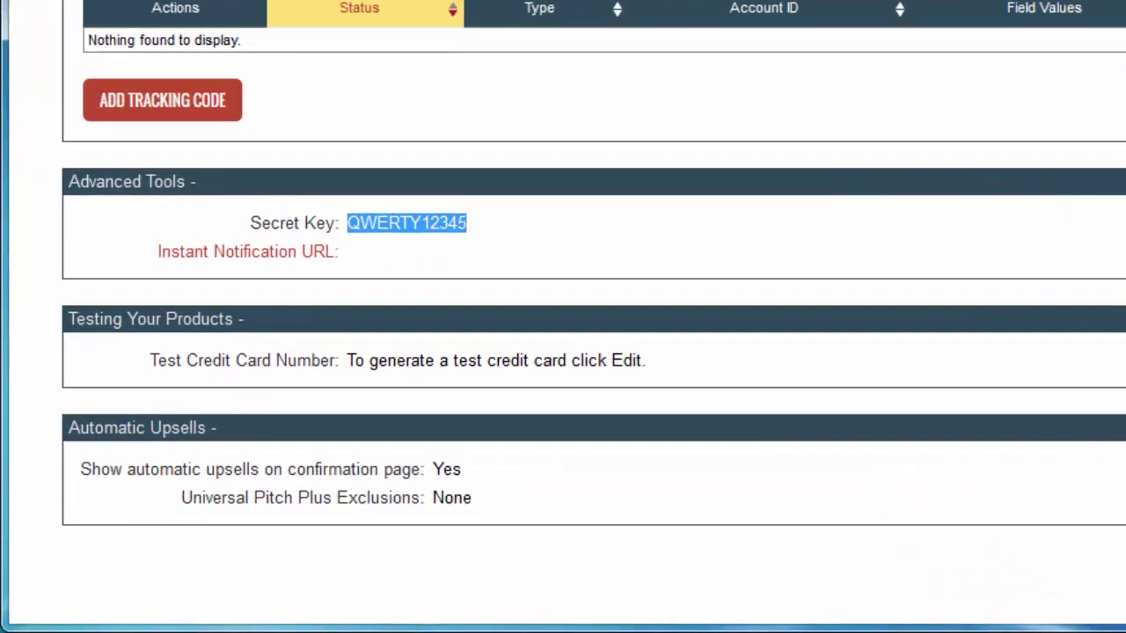
Step: Paste the copied ClickBank secret key into WP Download Page Protector Settings and save
{"action": "left_click", "coordinate": [92, 27]}
{"action": "mouse_move", "coordinate": [141, 350]}
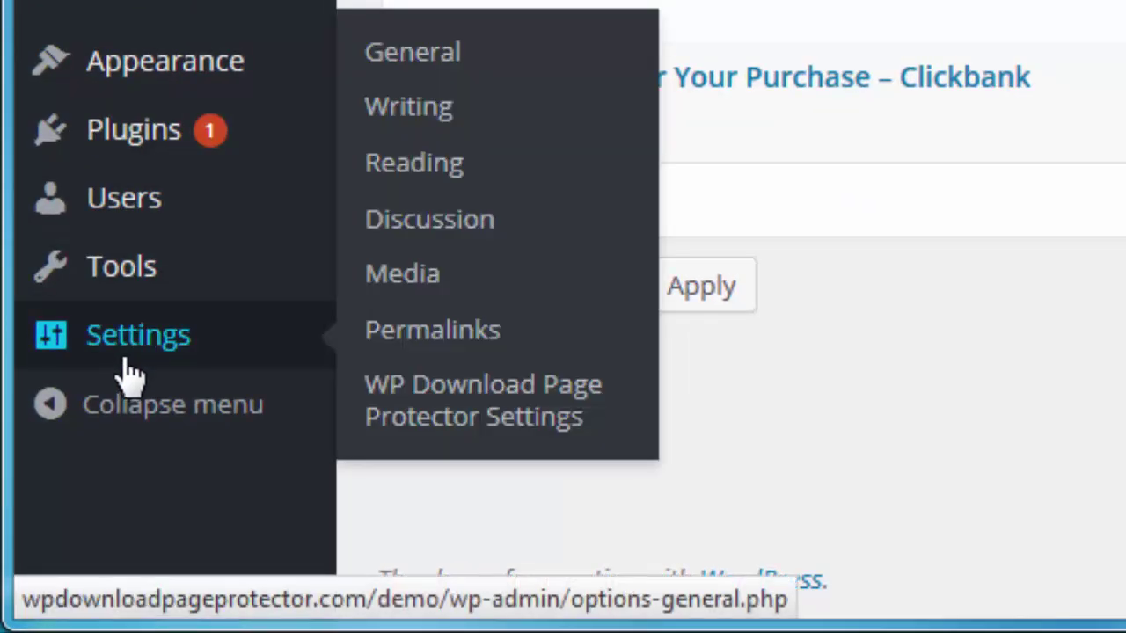
{"action": "left_click", "coordinate": [457, 404]}
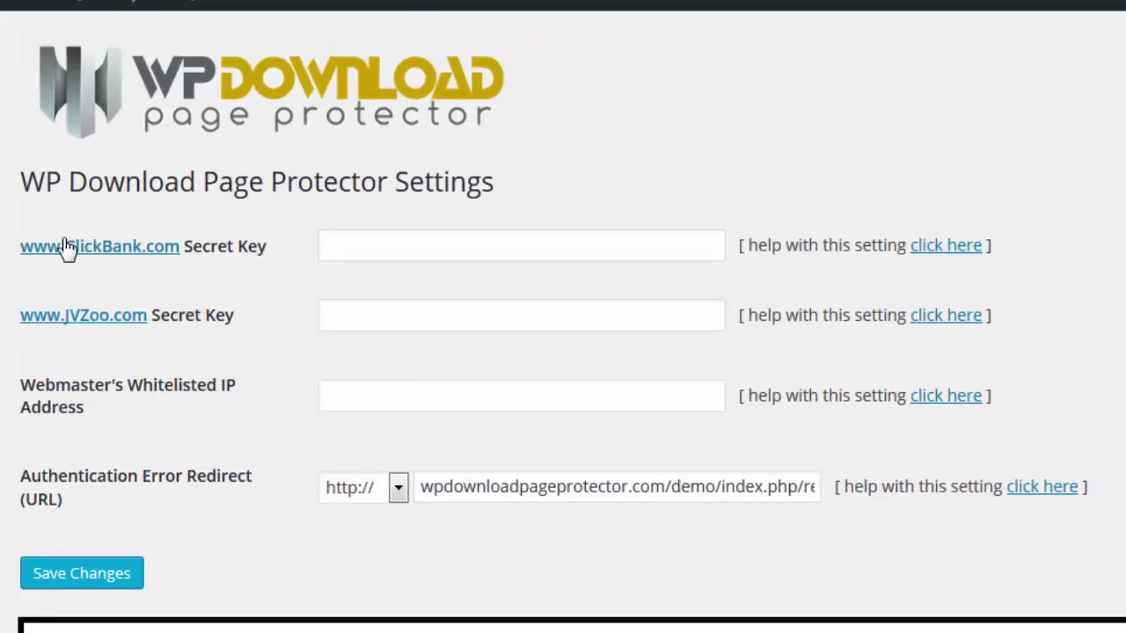
{"action": "left_click", "coordinate": [361, 245]}
{"action": "right_click", "coordinate": [363, 247]}
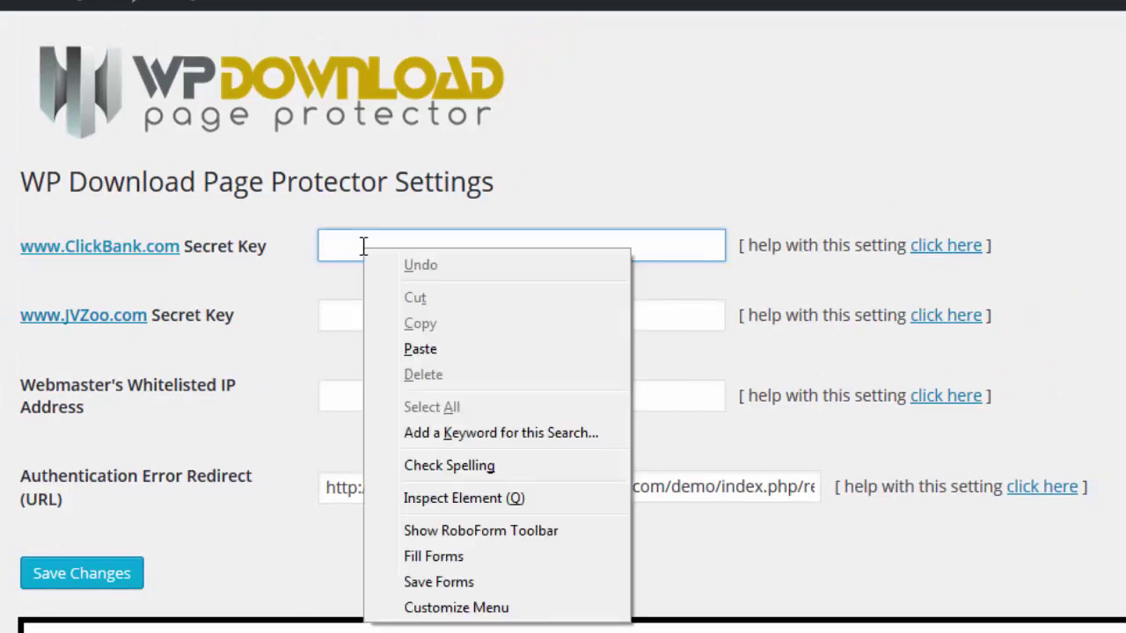
{"action": "left_click", "coordinate": [445, 351]}
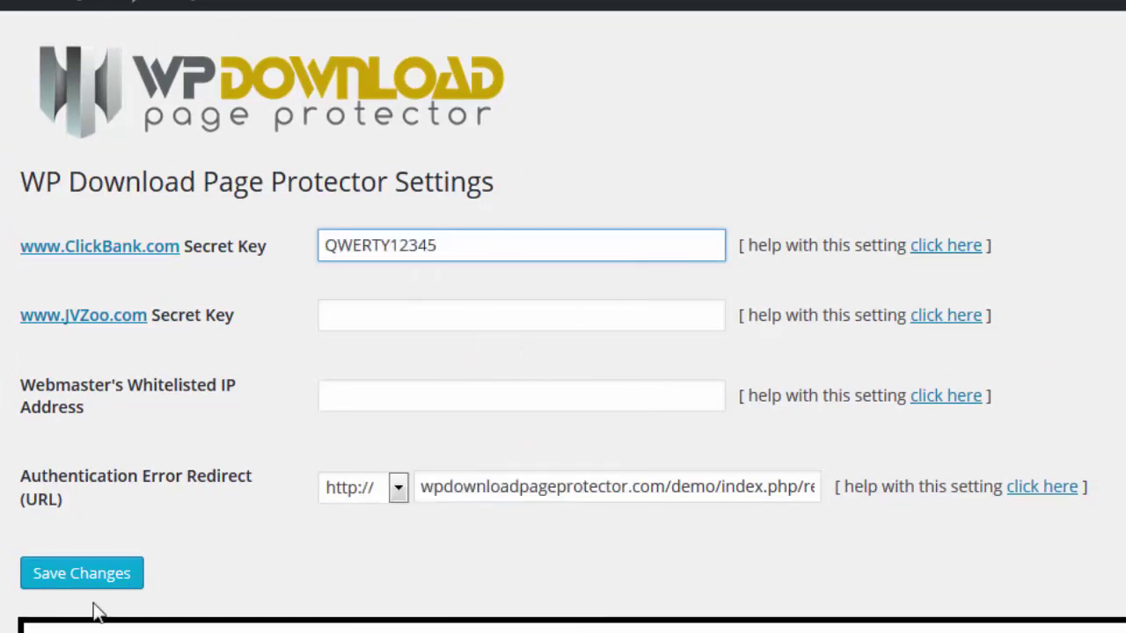
{"action": "left_click", "coordinate": [70, 576]}
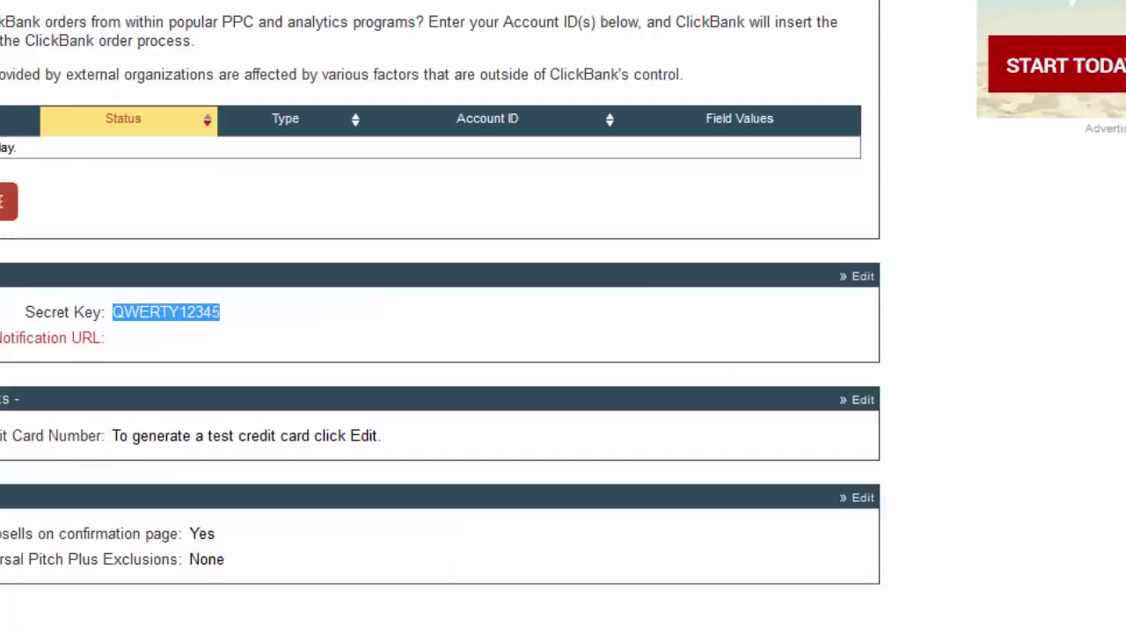
Step: Copy the ClickBank payment link format URL from the Make a Payment Link section
{"action": "scroll", "coordinate": [339, 378], "scroll_direction": "up", "scroll_amount": 6}
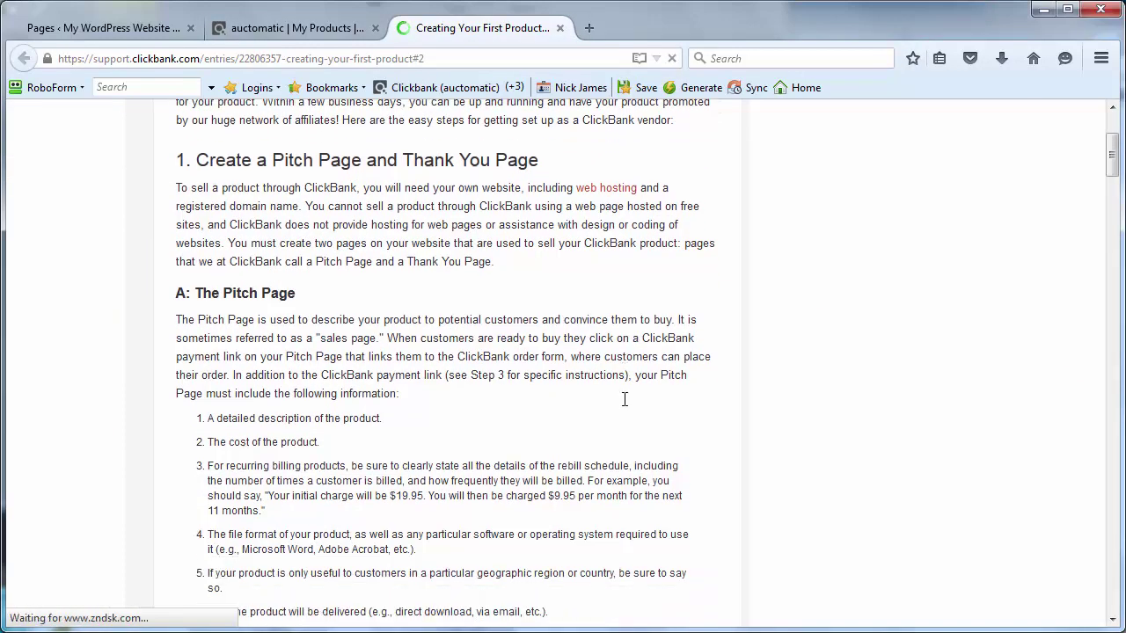
{"action": "scroll", "coordinate": [625, 399], "scroll_direction": "down", "scroll_amount": 10}
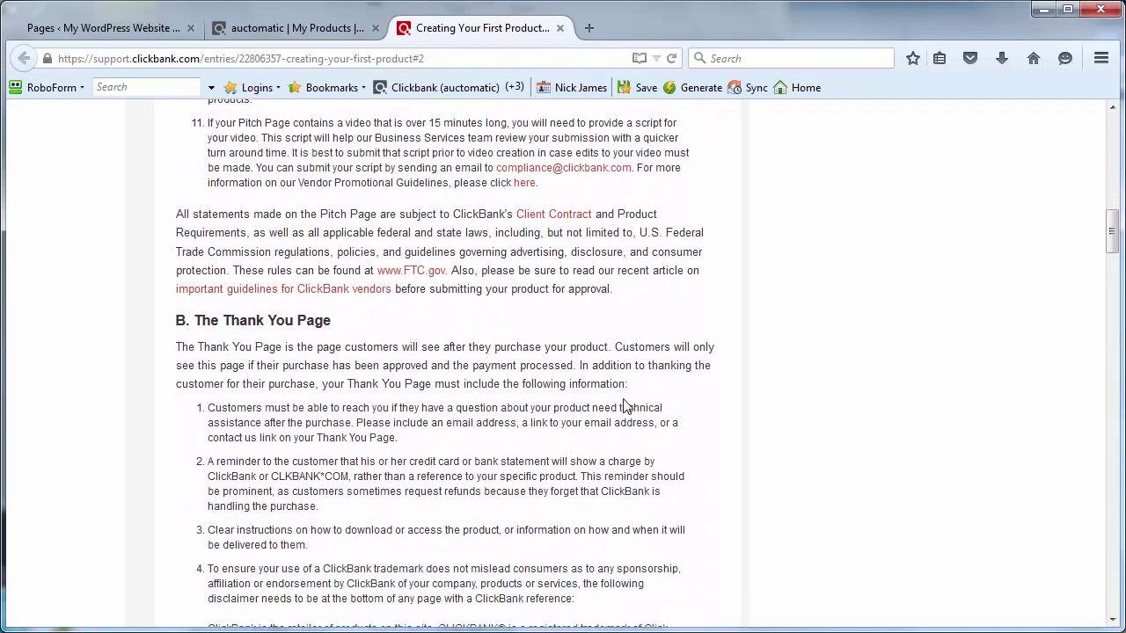
{"action": "scroll", "coordinate": [624, 406], "scroll_direction": "down", "scroll_amount": 6}
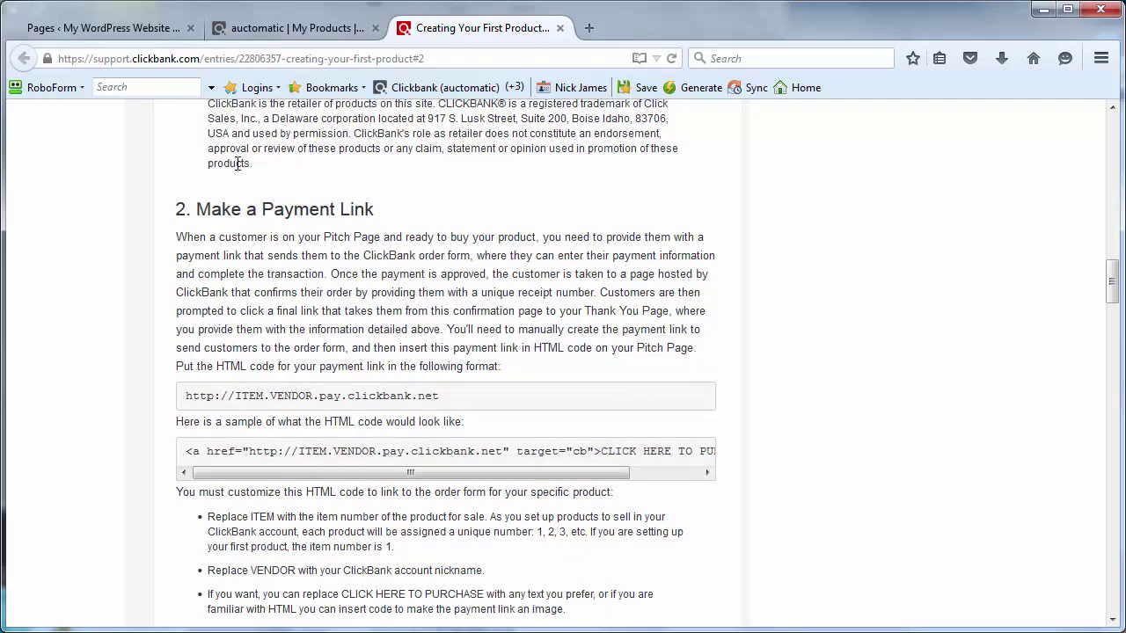
{"action": "scroll", "coordinate": [390, 326], "scroll_direction": "down", "scroll_amount": 1}
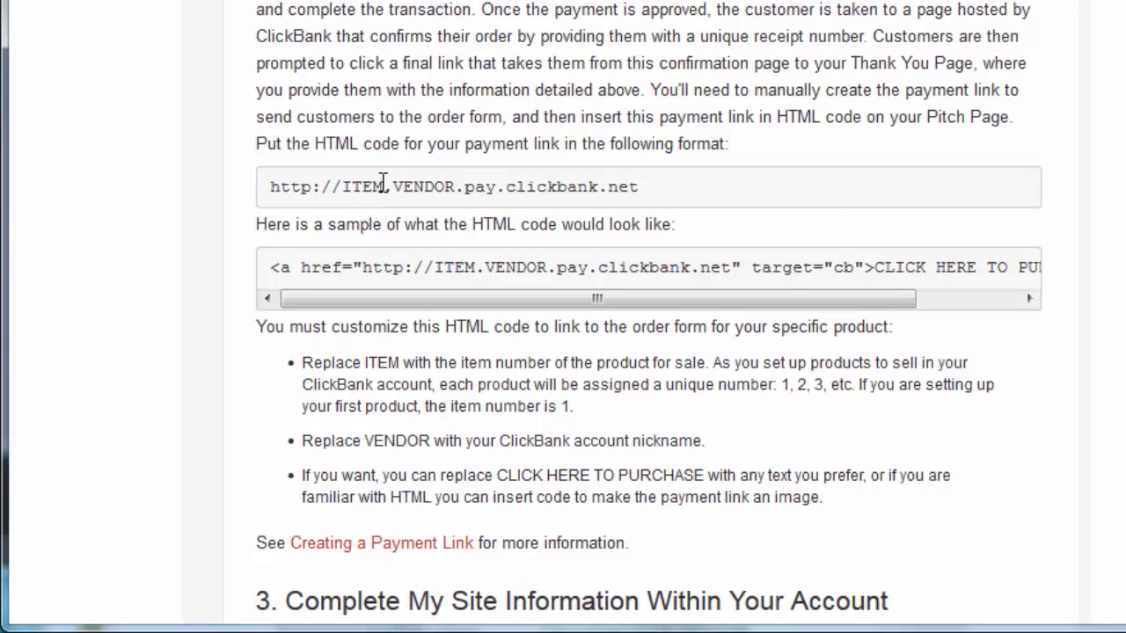
{"action": "left_click_drag", "start_coordinate": [380, 185], "coordinate": [342, 190]}
{"action": "double_click", "coordinate": [431, 188]}
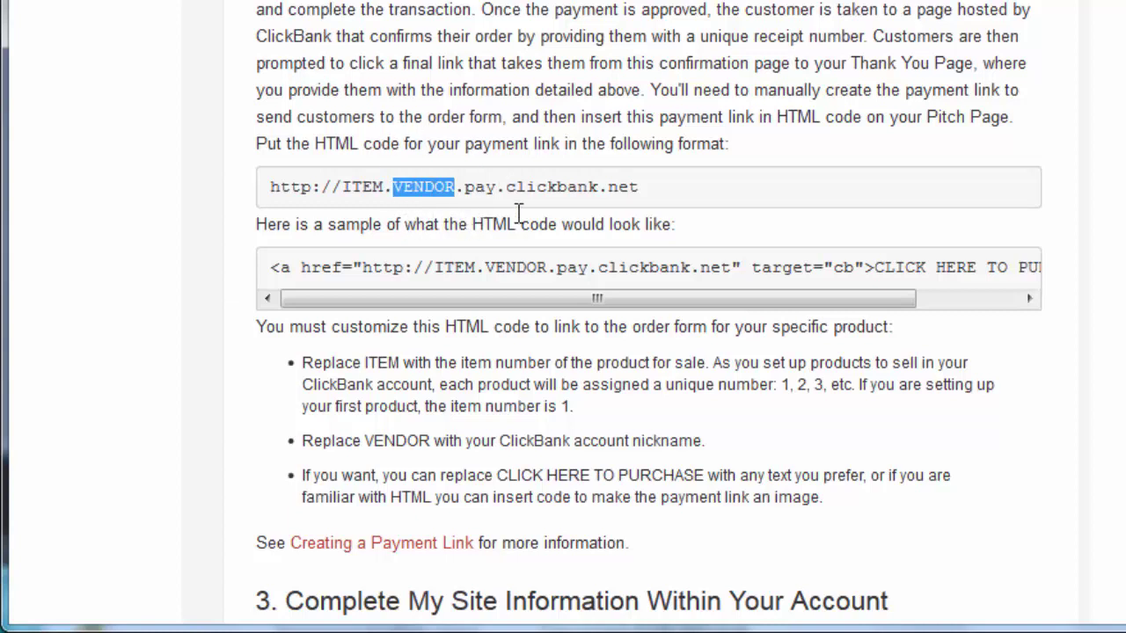
{"action": "left_click_drag", "start_coordinate": [653, 192], "coordinate": [242, 211]}
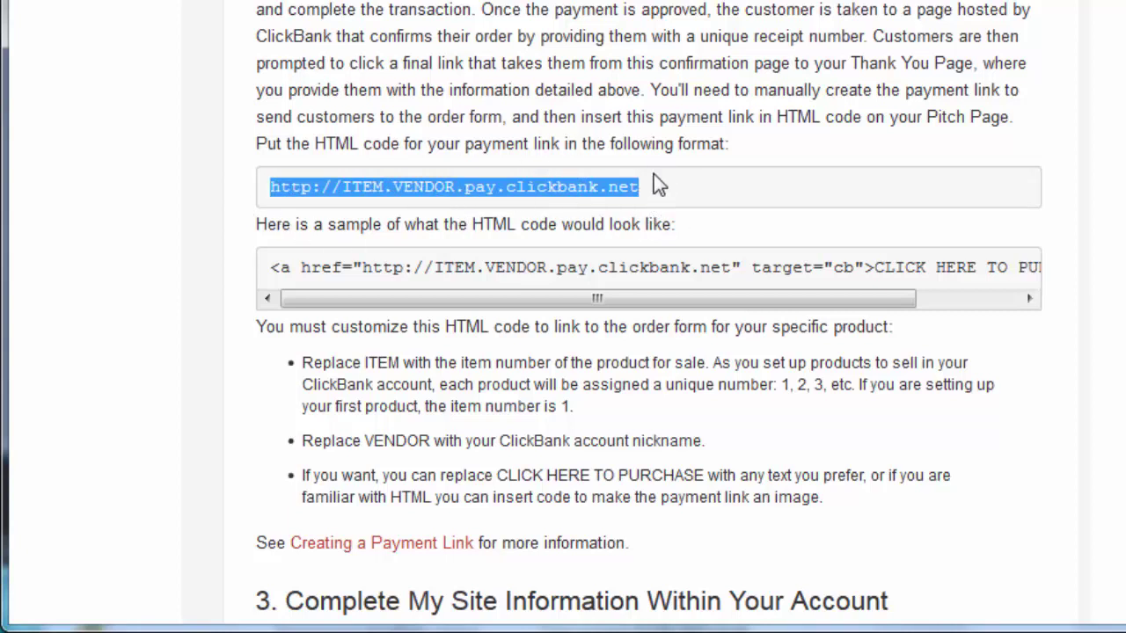
{"action": "left_click", "coordinate": [685, 198]}
{"action": "left_click_drag", "start_coordinate": [682, 191], "coordinate": [245, 185]}
{"action": "left_click", "coordinate": [695, 196]}
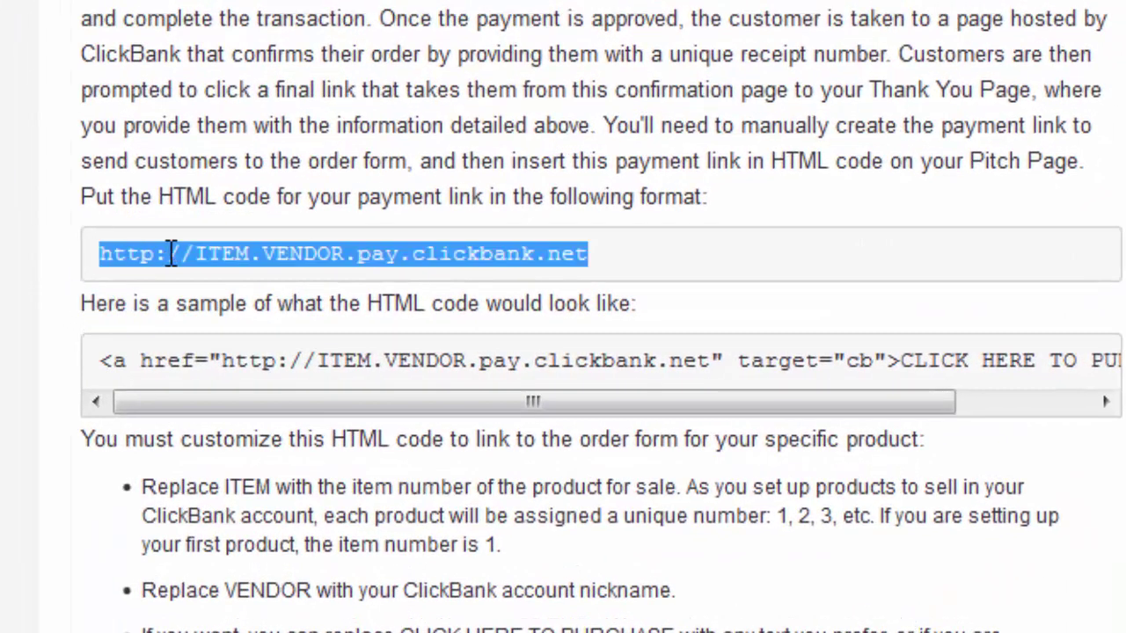
{"action": "right_click", "coordinate": [171, 254]}
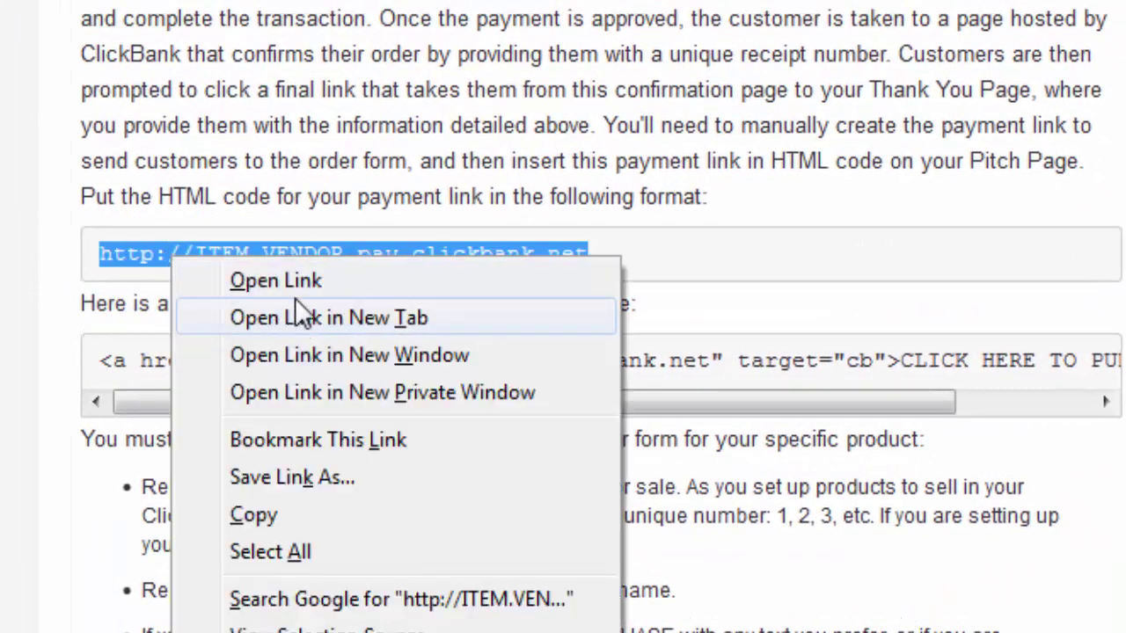
{"action": "left_click", "coordinate": [393, 527]}
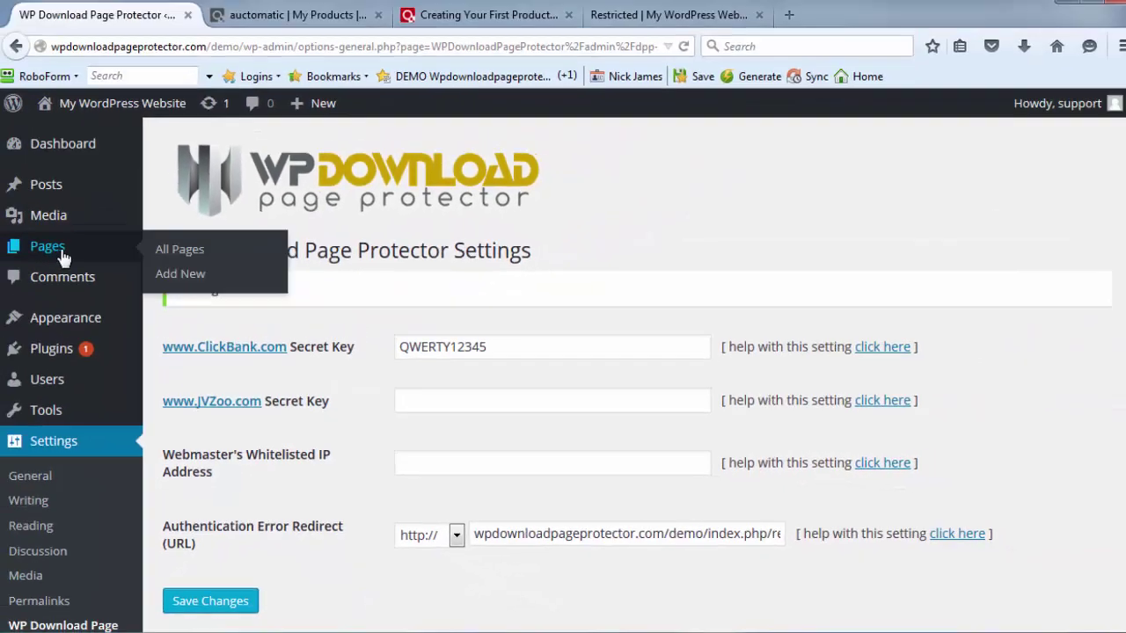
Step: Replace the Sample Page content with 'Here is a link to buy on clickbank'
{"action": "left_click", "coordinate": [68, 264]}
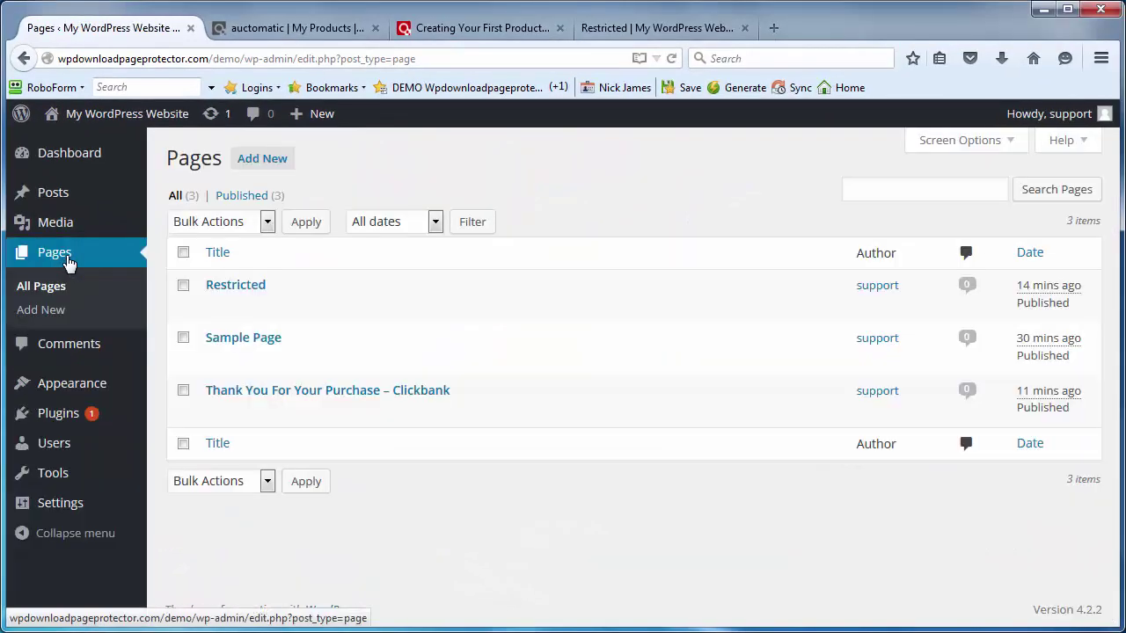
{"action": "mouse_move", "coordinate": [251, 286]}
{"action": "mouse_move", "coordinate": [266, 349]}
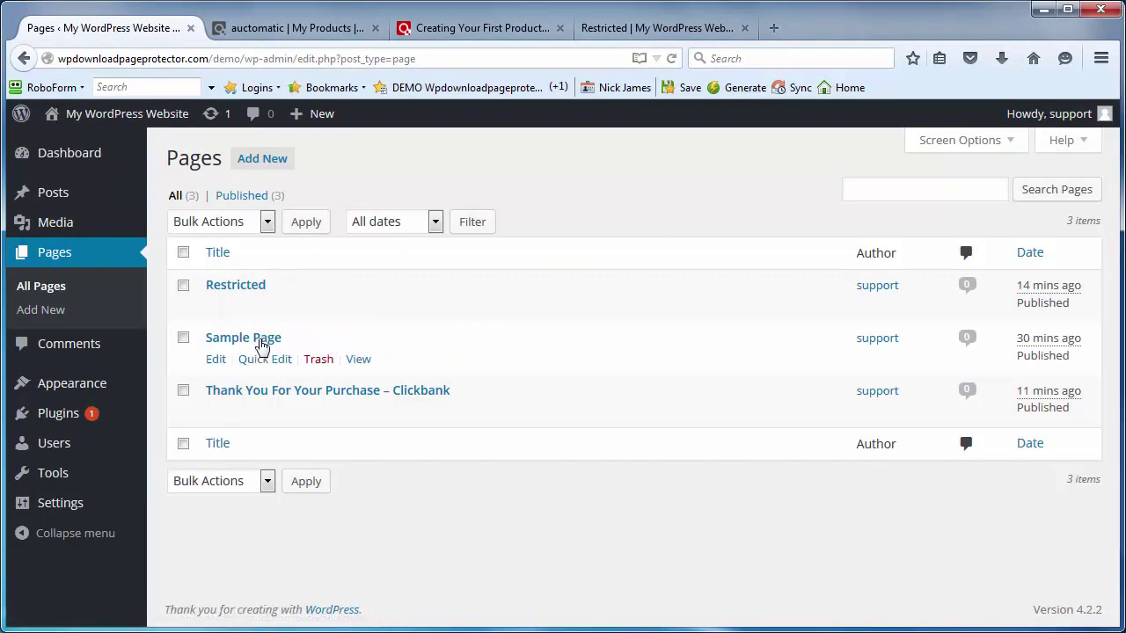
{"action": "left_click", "coordinate": [216, 361]}
{"action": "scroll", "coordinate": [492, 360], "scroll_direction": "down", "scroll_amount": 5}
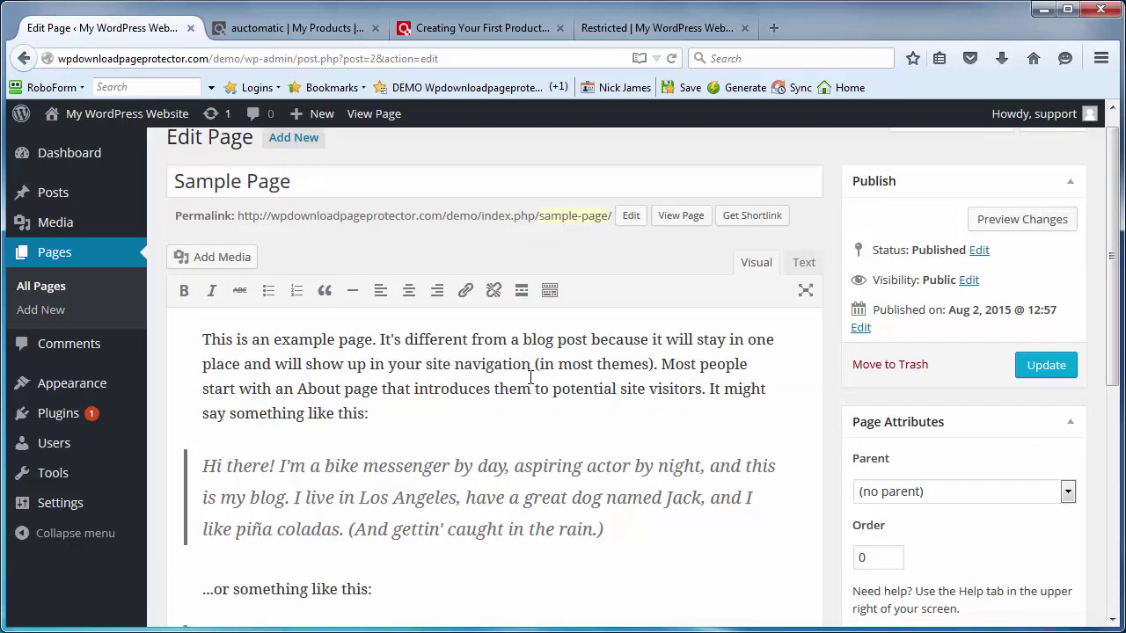
{"action": "left_click", "coordinate": [601, 433]}
{"action": "left_click_drag", "start_coordinate": [556, 412], "coordinate": [182, 226]}
{"action": "key", "text": "BackSpace"}
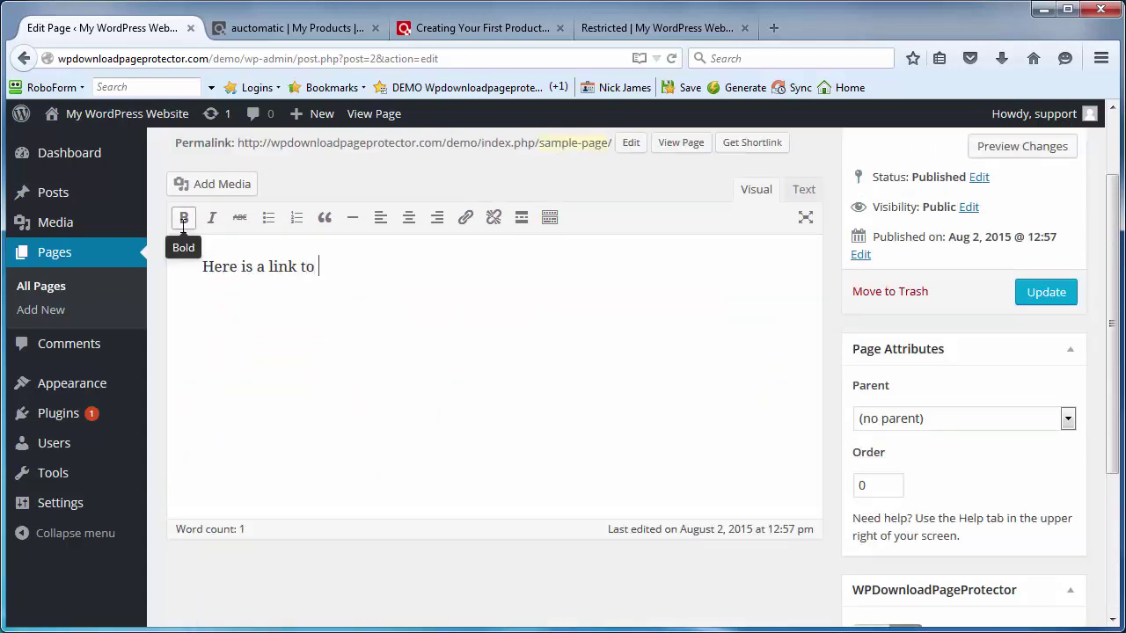
{"action": "type", "text": "Here is a link to buy on cl"}
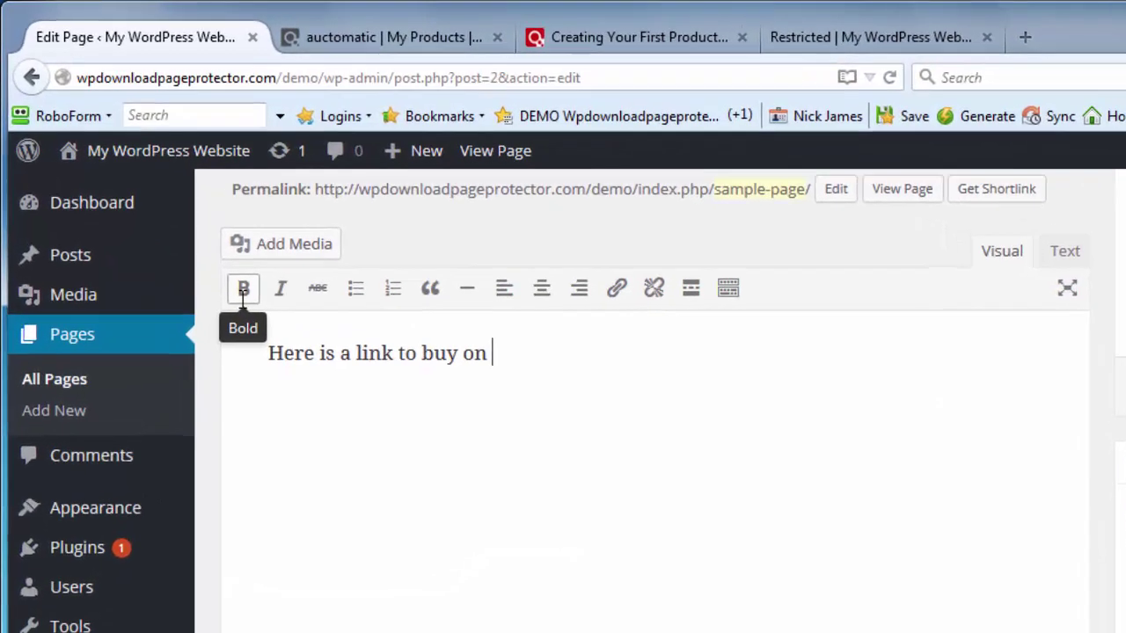
{"action": "type", "text": "ickbank"}
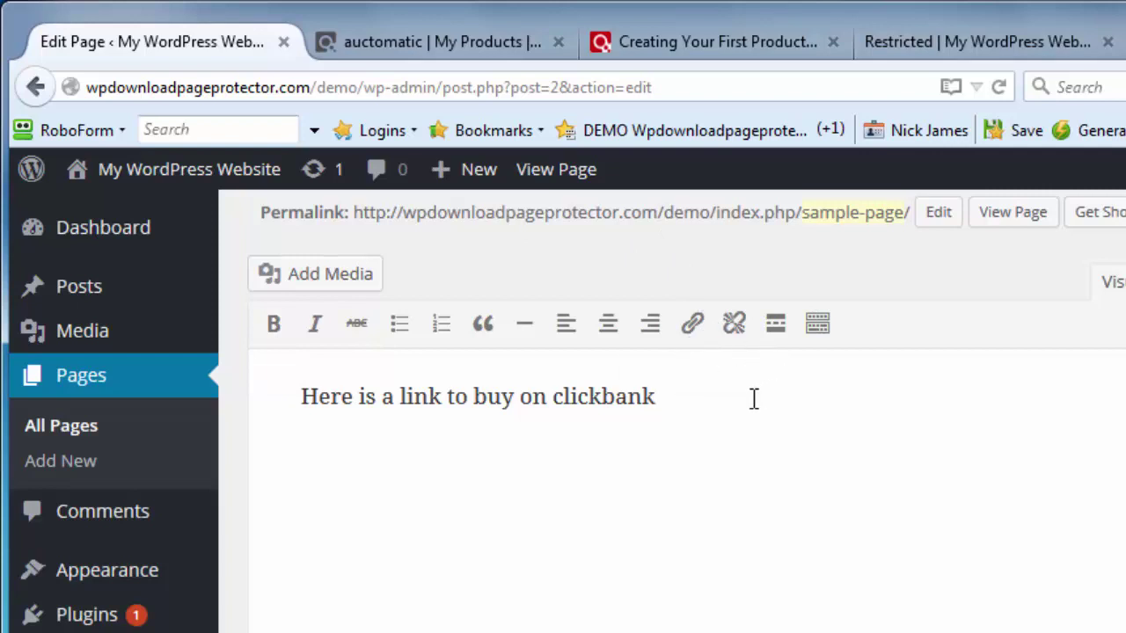
Step: Link 'buy on clickbank' to the pasted pay URL, setting ITEM to 1 and filling in the vendor nickname
{"action": "left_click_drag", "start_coordinate": [657, 396], "coordinate": [473, 398]}
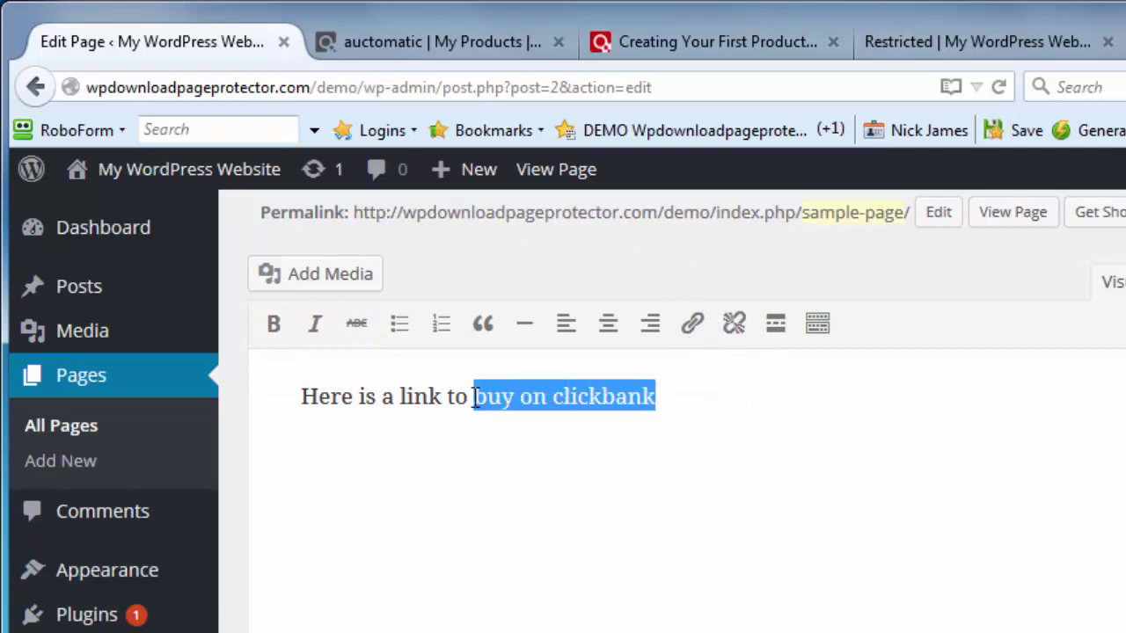
{"action": "left_click", "coordinate": [692, 323]}
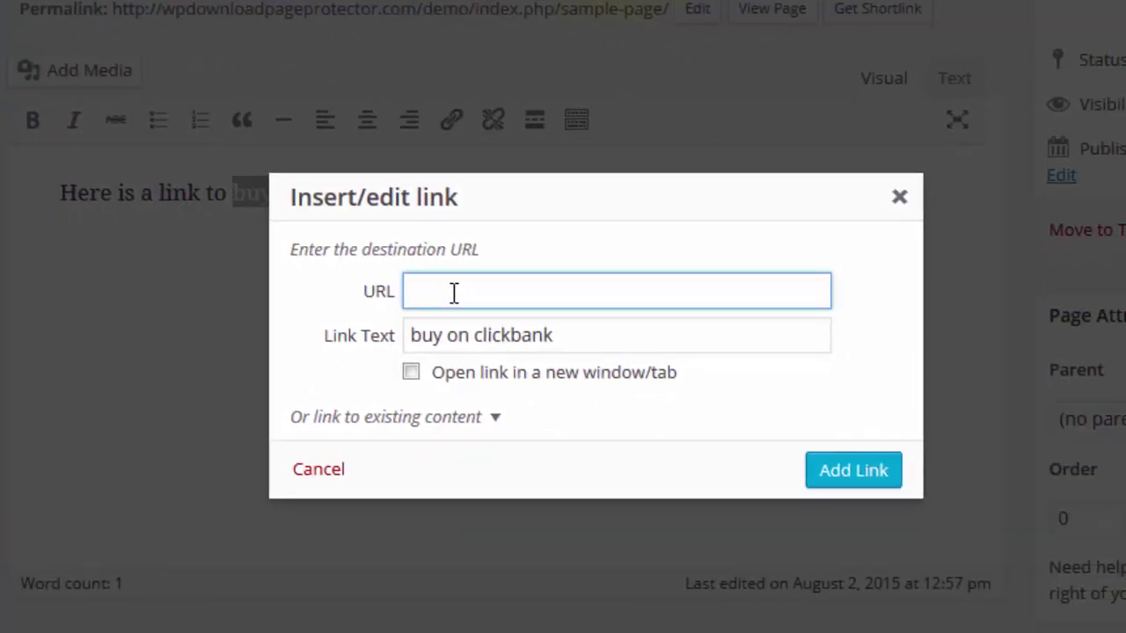
{"action": "key", "text": "ctrl+v"}
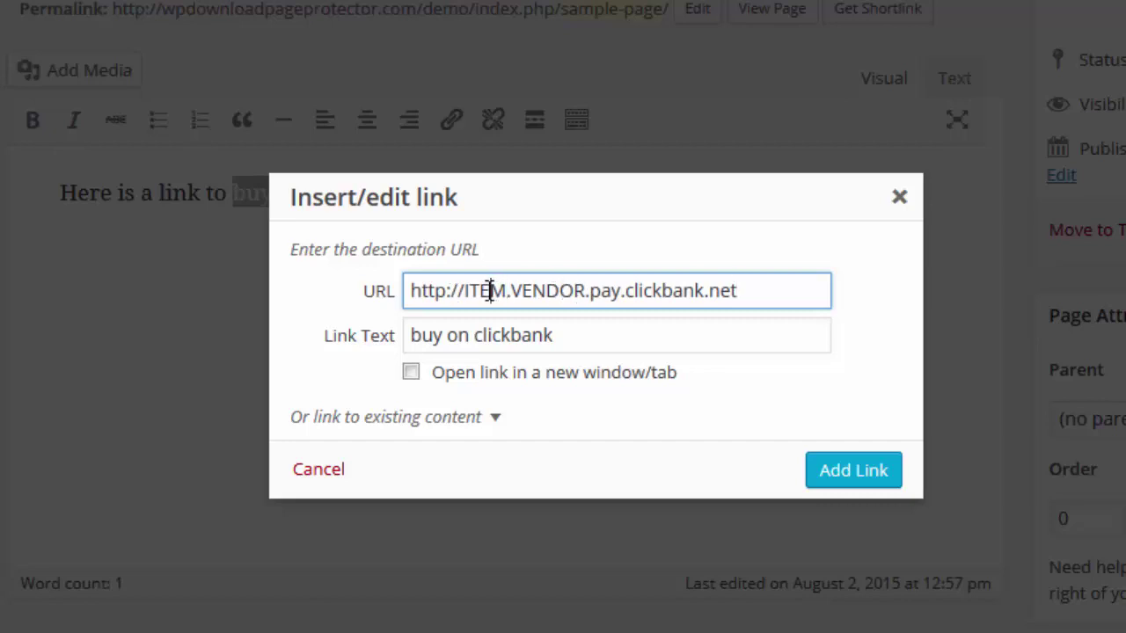
{"action": "double_click", "coordinate": [490, 292]}
{"action": "type", "text": "1"}
{"action": "double_click", "coordinate": [540, 297]}
{"action": "type", "text": "auctoma"}
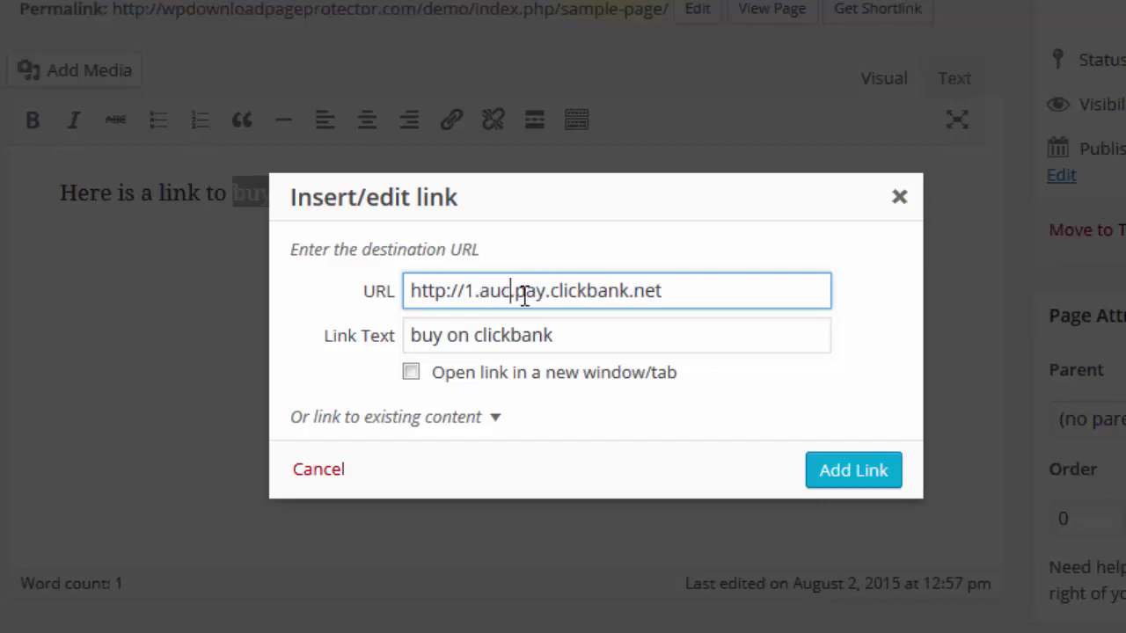
{"action": "type", "text": "tic."}
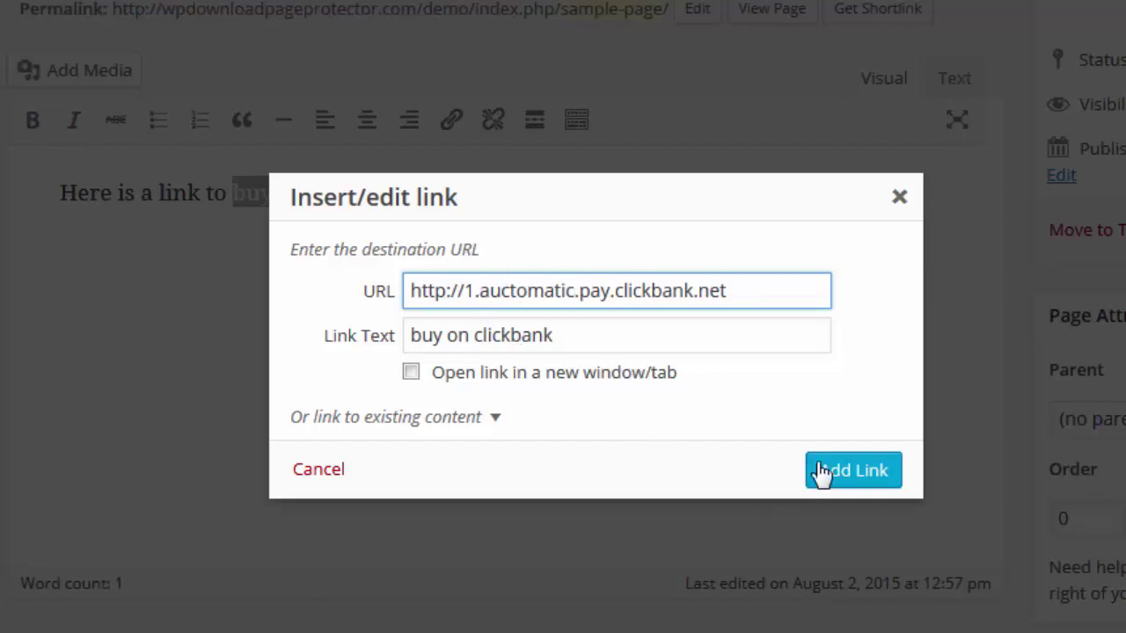
Step: Apply the 'buy on clickbank' link, update the Sample Page, view it live and follow the link
{"action": "left_click", "coordinate": [849, 475]}
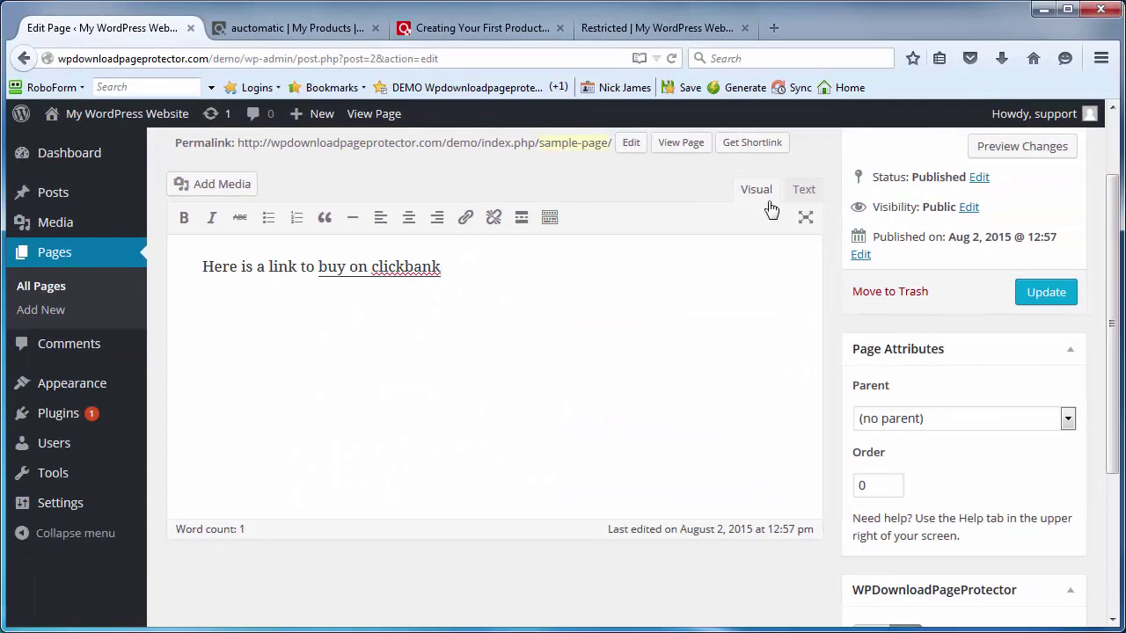
{"action": "left_click", "coordinate": [1059, 292]}
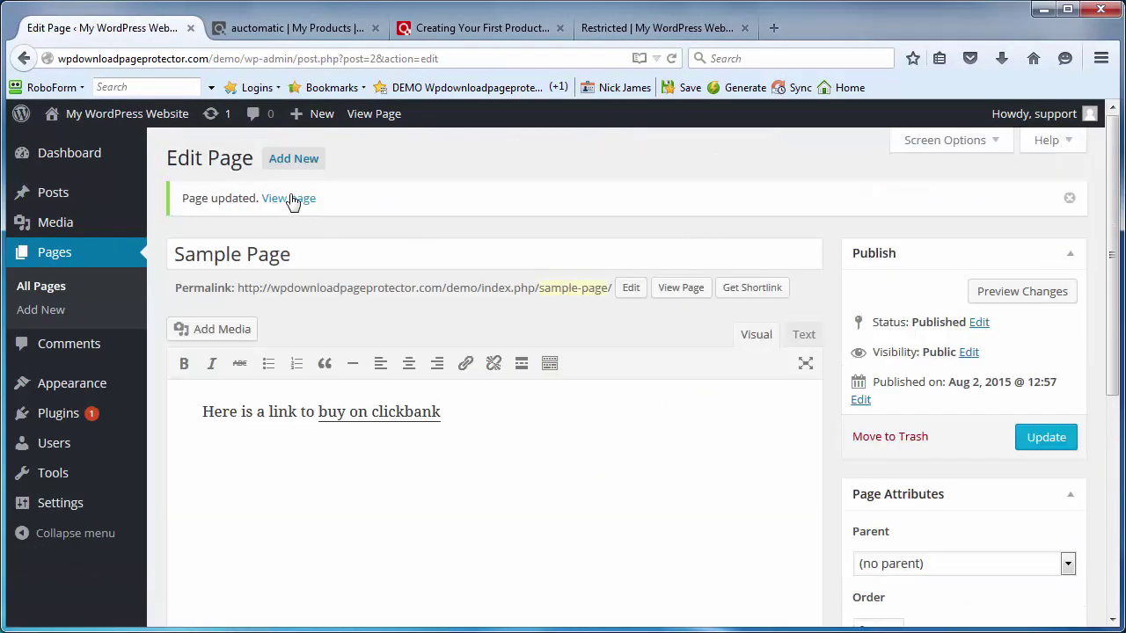
{"action": "left_click", "coordinate": [290, 198]}
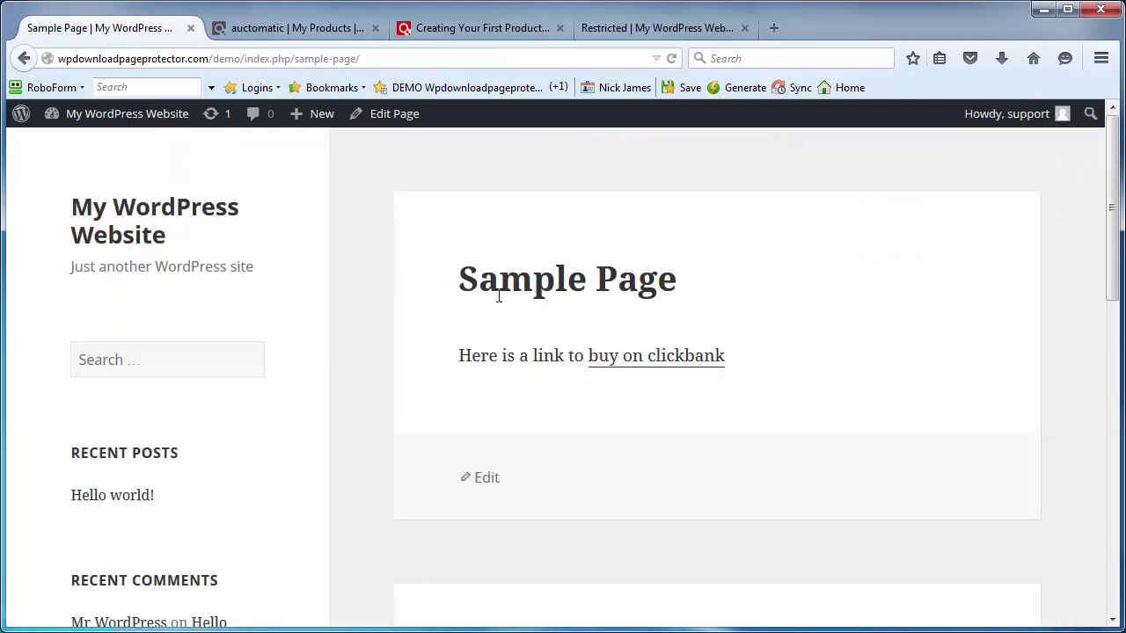
{"action": "left_click", "coordinate": [655, 360]}
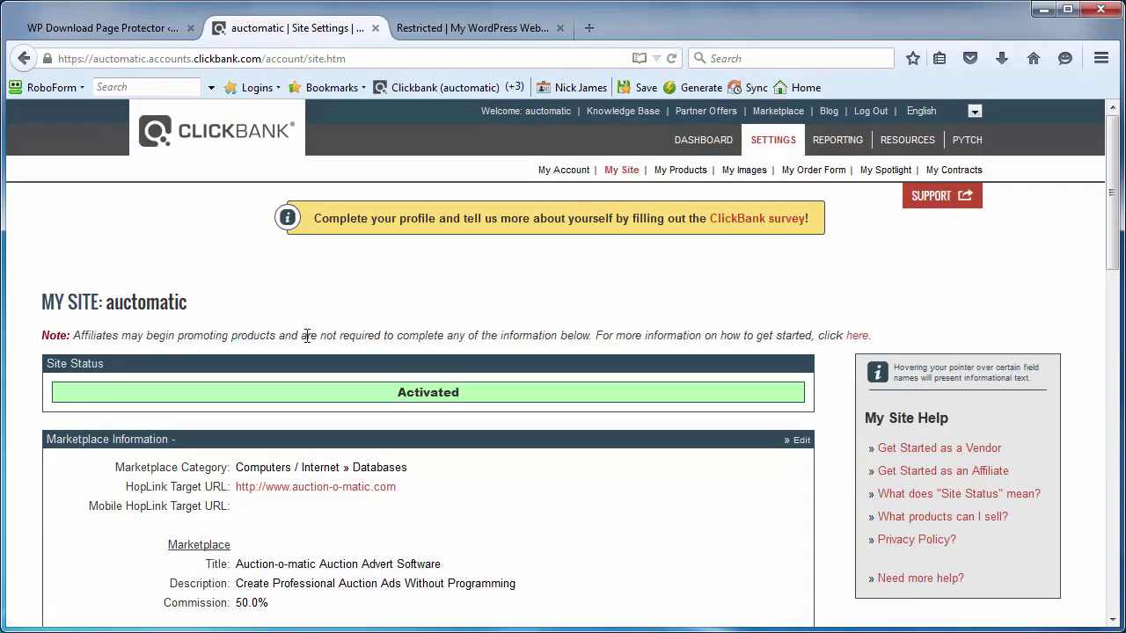
Step: Open the Testing Your Products test credit card settings for editing on My Site
{"action": "scroll", "coordinate": [290, 343], "scroll_direction": "down", "scroll_amount": 20}
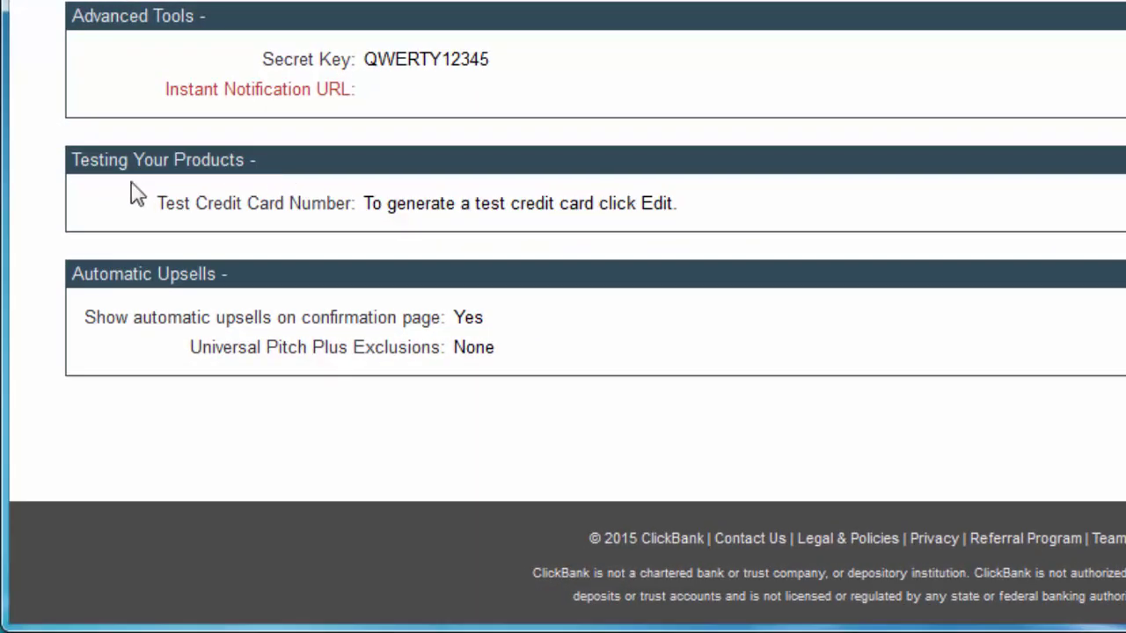
{"action": "mouse_move", "coordinate": [115, 305]}
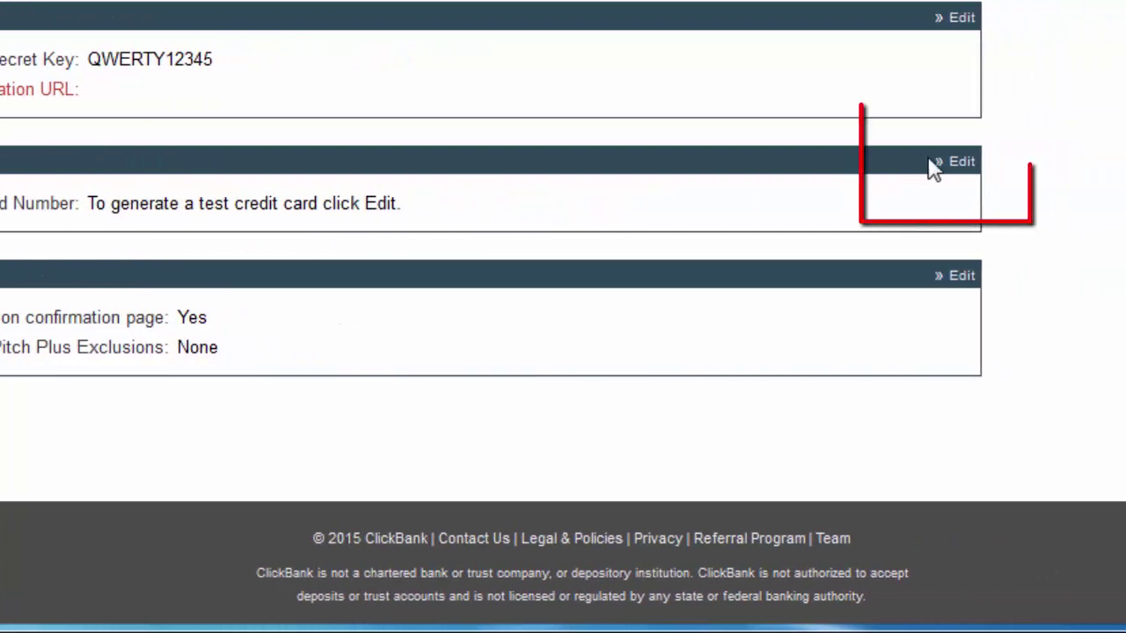
{"action": "left_click", "coordinate": [960, 166]}
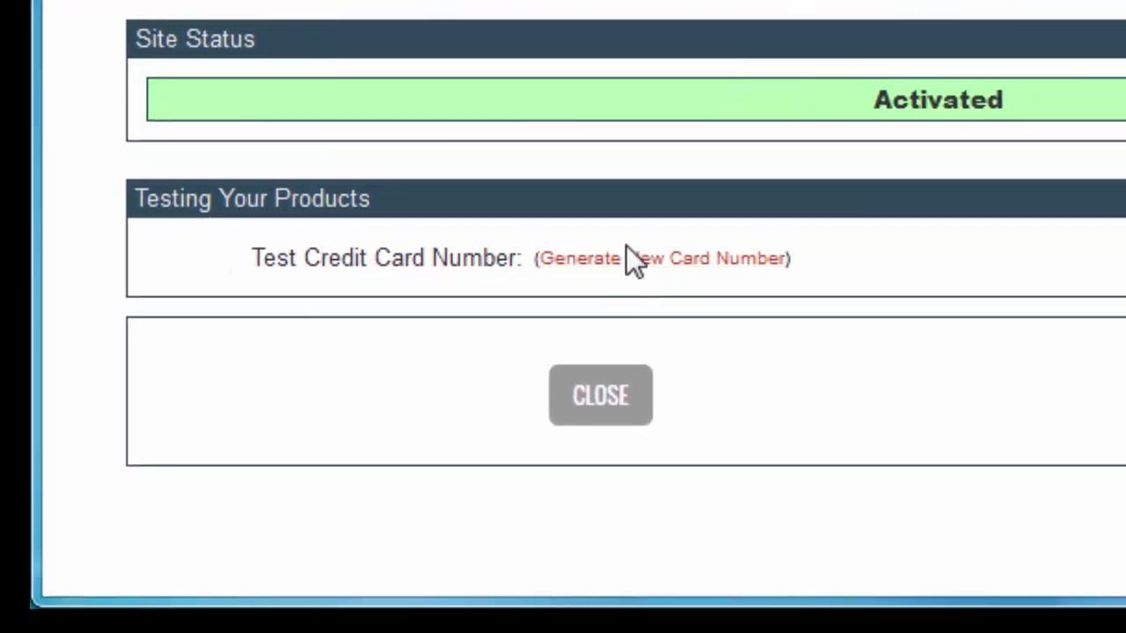
Step: Generate a new test card number after solving the captcha, then copy the number
{"action": "left_click", "coordinate": [630, 258]}
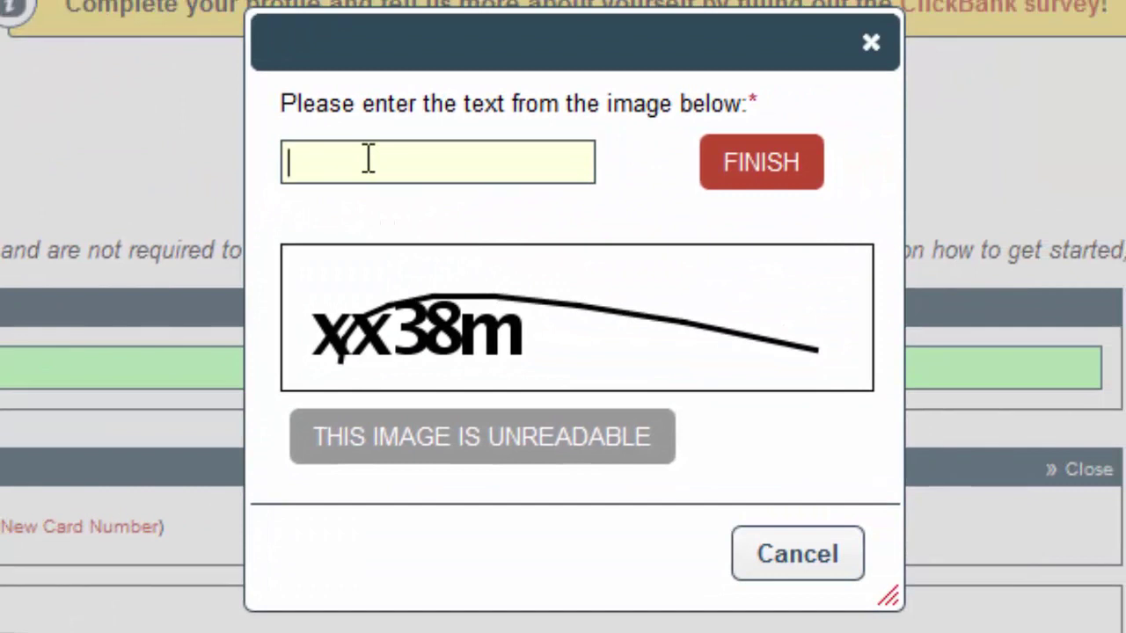
{"action": "type", "text": "xx38m"}
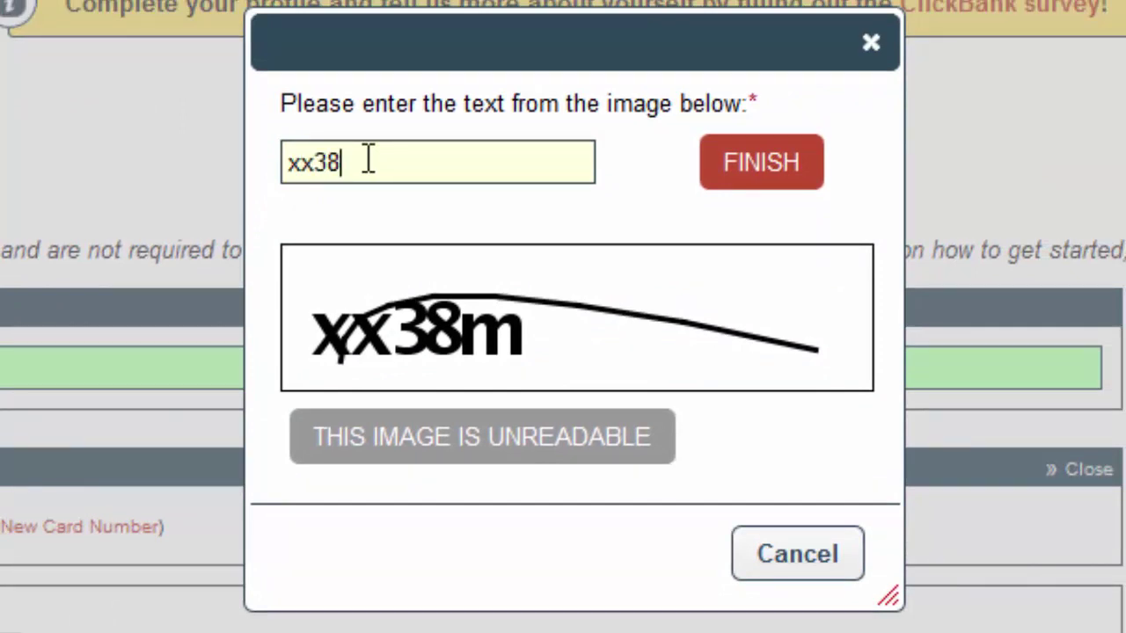
{"action": "left_click", "coordinate": [762, 162]}
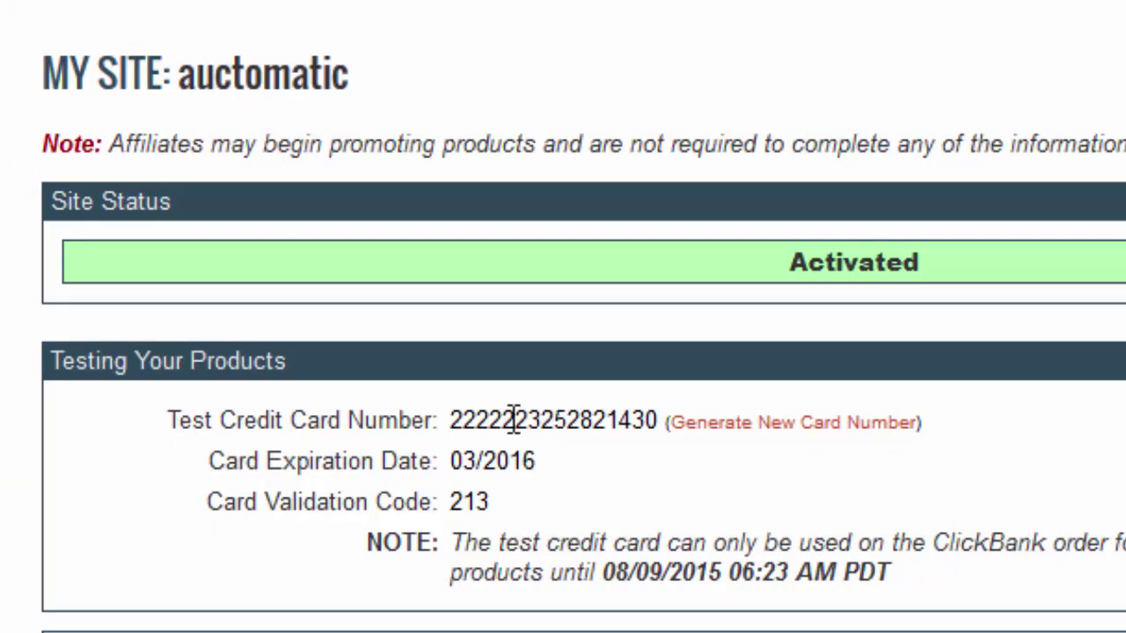
{"action": "double_click", "coordinate": [521, 422]}
{"action": "right_click", "coordinate": [522, 422]}
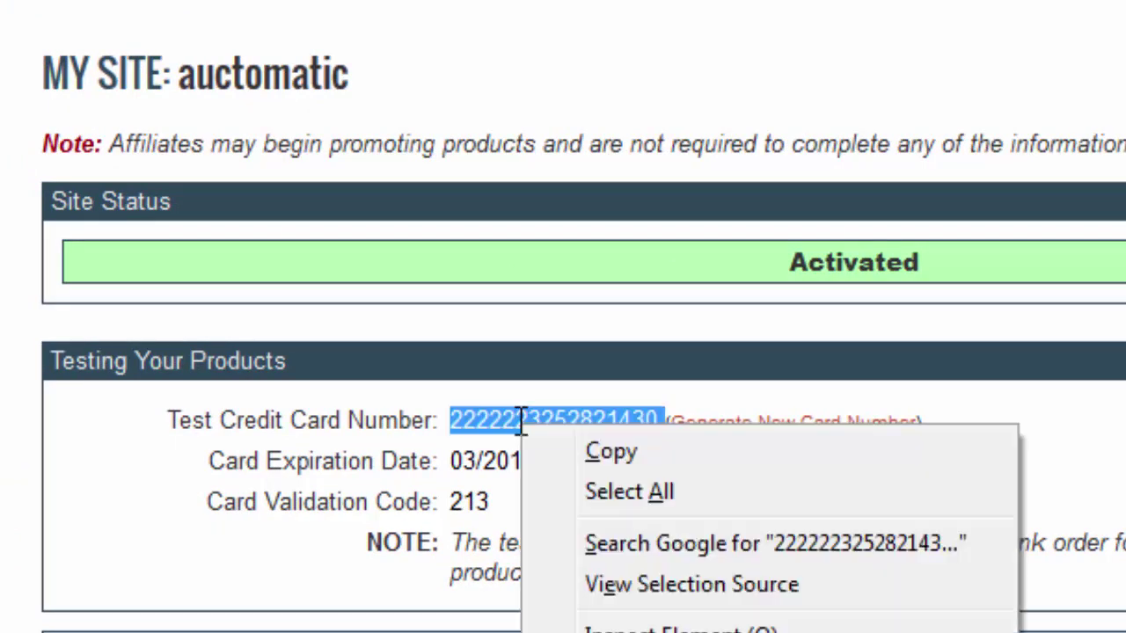
{"action": "left_click", "coordinate": [577, 450]}
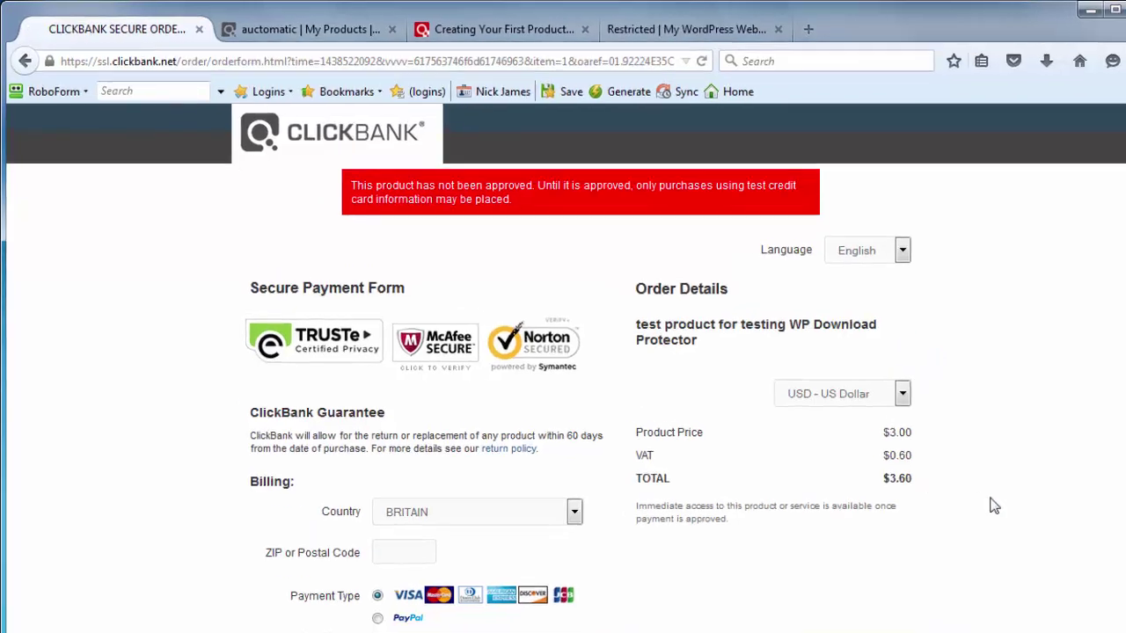
Step: Choose UNITED STATES as the billing country and move to the ZIP and cardholder name fields
{"action": "scroll", "coordinate": [994, 506], "scroll_direction": "down", "scroll_amount": 3}
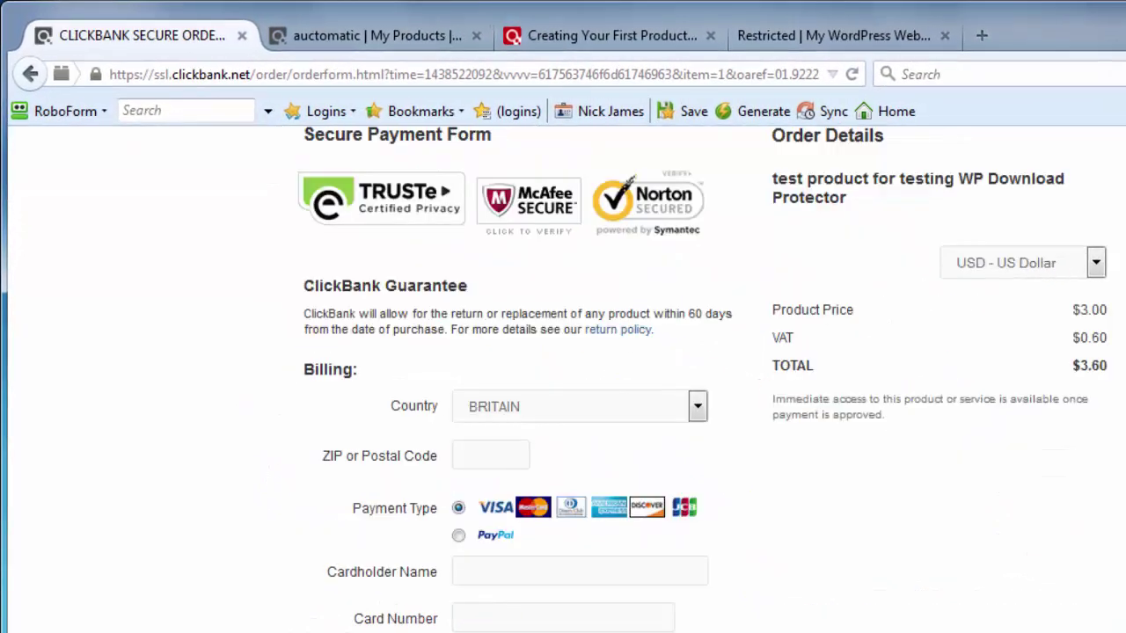
{"action": "left_click", "coordinate": [495, 467]}
{"action": "left_click", "coordinate": [583, 412]}
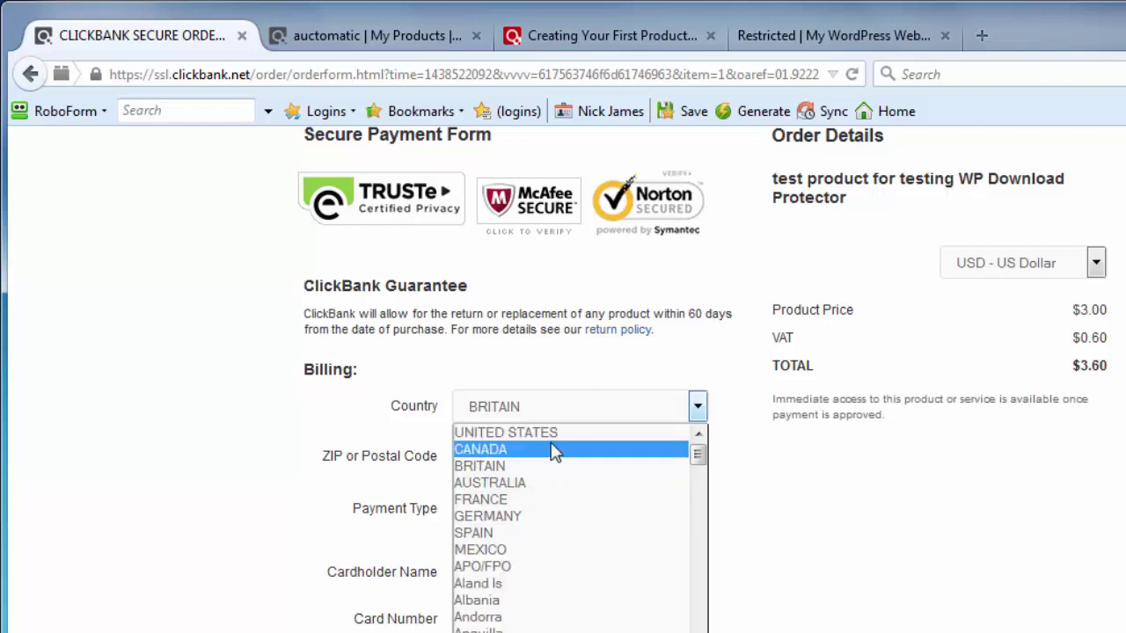
{"action": "left_click", "coordinate": [518, 432]}
{"action": "left_click", "coordinate": [486, 457]}
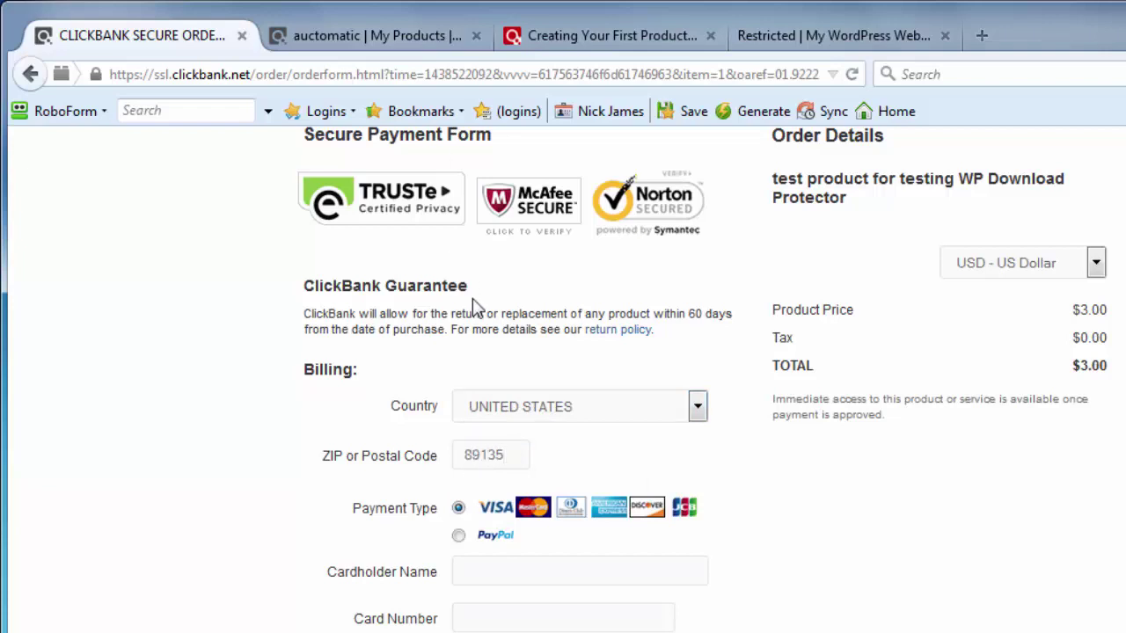
{"action": "scroll", "coordinate": [809, 595], "scroll_direction": "down", "scroll_amount": 3}
{"action": "left_click", "coordinate": [578, 432]}
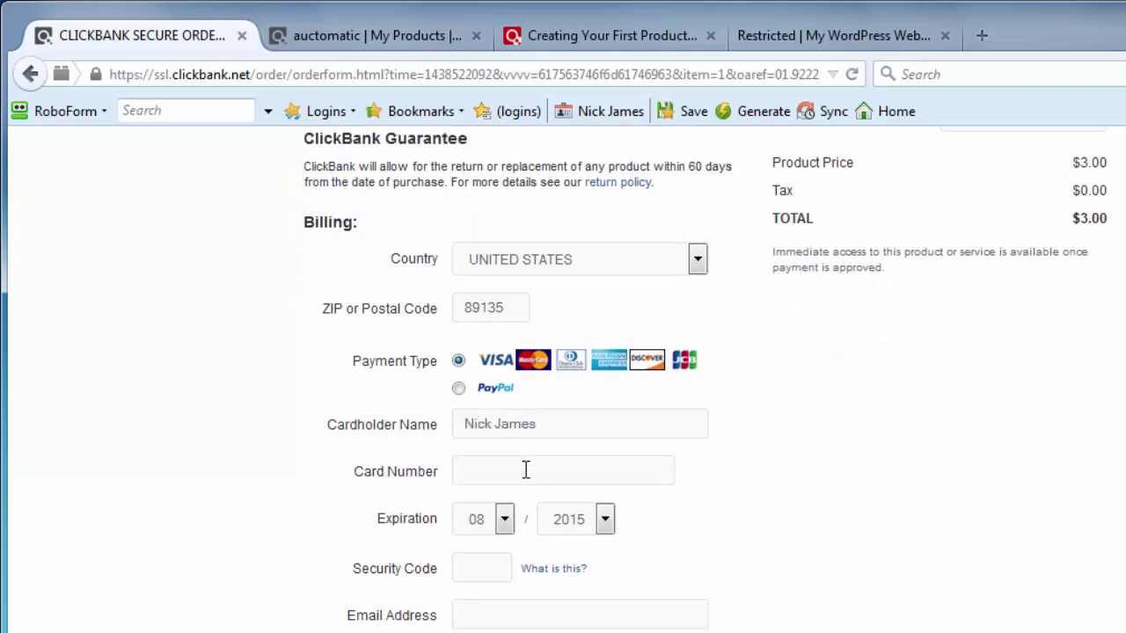
Step: Paste the test credit card number from site settings into the order form's Card Number field
{"action": "left_click", "coordinate": [360, 28]}
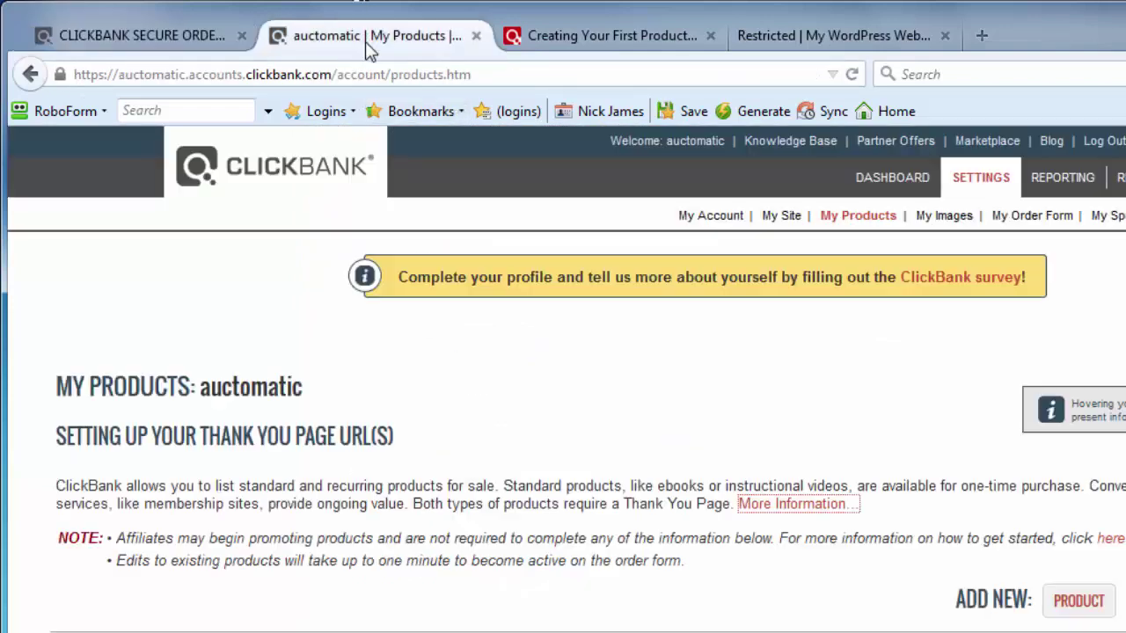
{"action": "left_click", "coordinate": [779, 217]}
{"action": "scroll", "coordinate": [418, 431], "scroll_direction": "down", "scroll_amount": 10}
{"action": "scroll", "coordinate": [418, 431], "scroll_direction": "down", "scroll_amount": 5}
{"action": "double_click", "coordinate": [392, 357]}
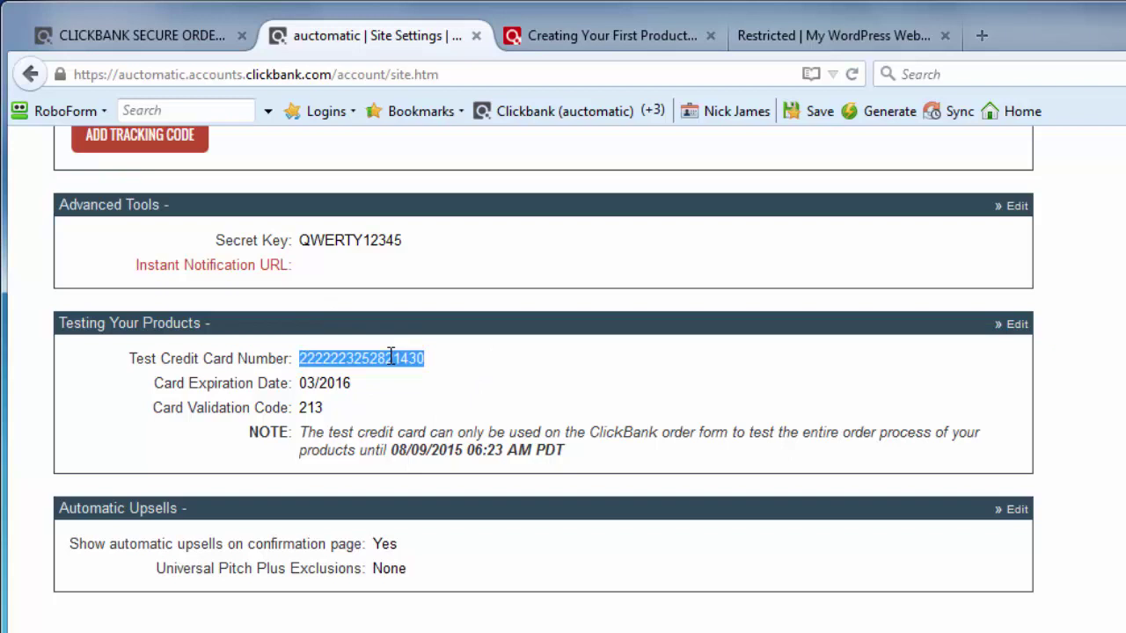
{"action": "left_click", "coordinate": [141, 35]}
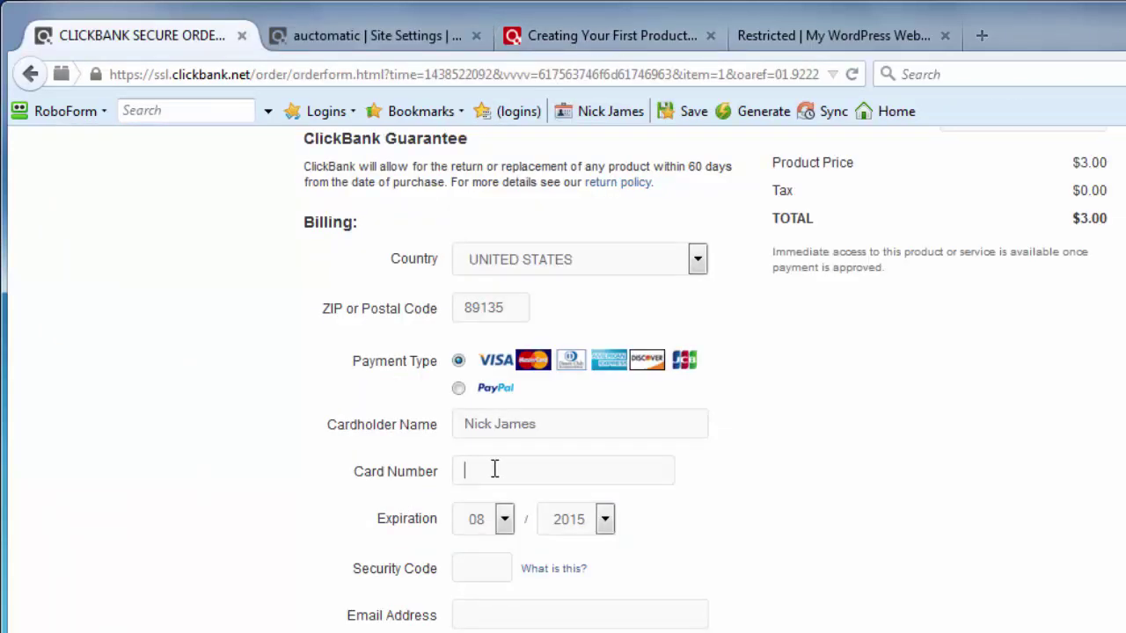
{"action": "left_click", "coordinate": [489, 471]}
{"action": "key", "text": "ctrl+v"}
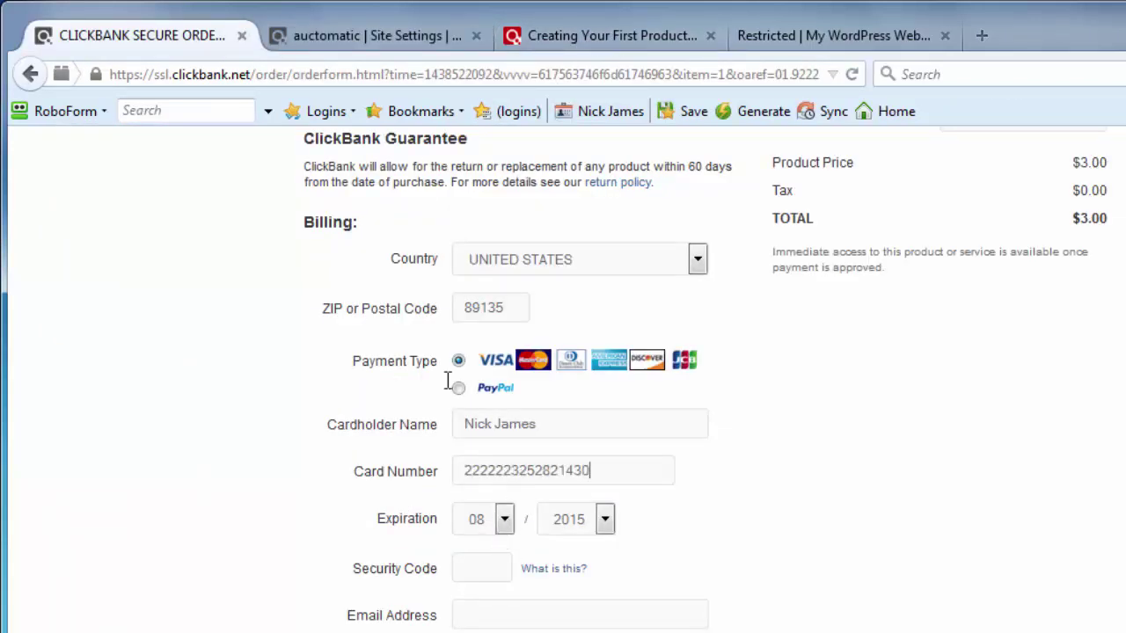
Step: Set the card expiration to 03 / 2016, checking the test card details in site settings
{"action": "left_click", "coordinate": [335, 40]}
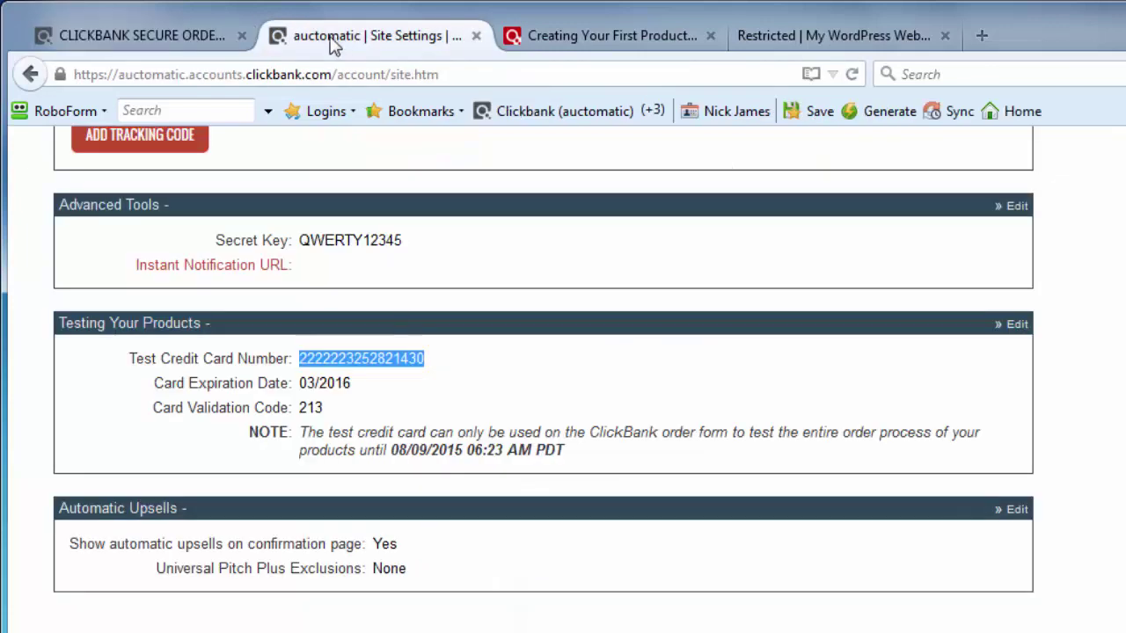
{"action": "left_click", "coordinate": [194, 34]}
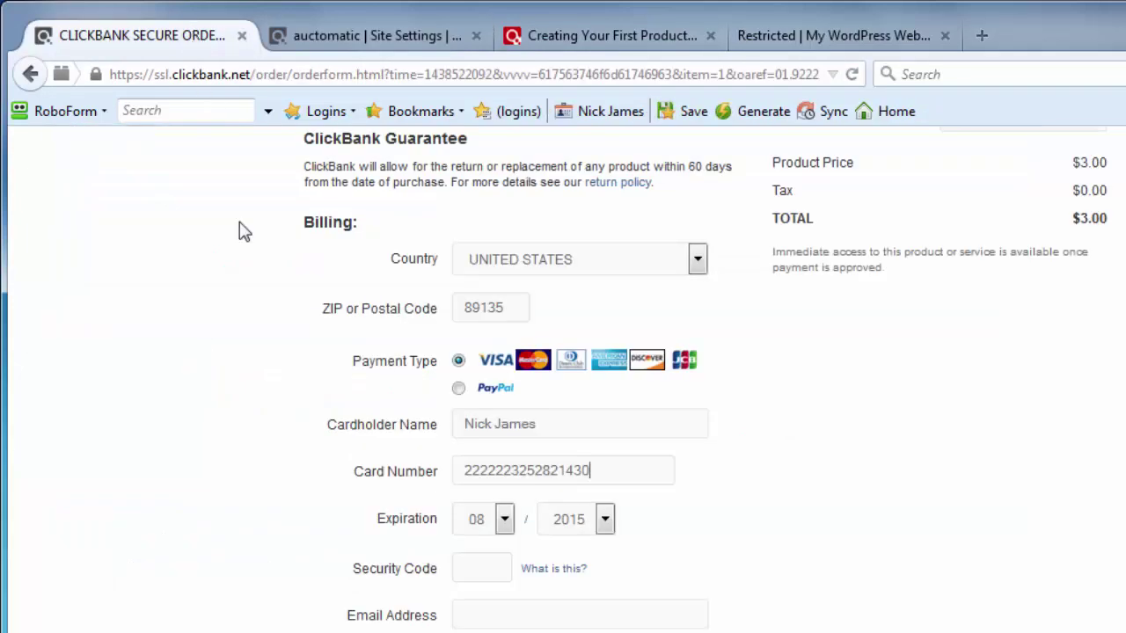
{"action": "left_click", "coordinate": [504, 518]}
{"action": "left_click", "coordinate": [479, 573]}
{"action": "left_click", "coordinate": [582, 528]}
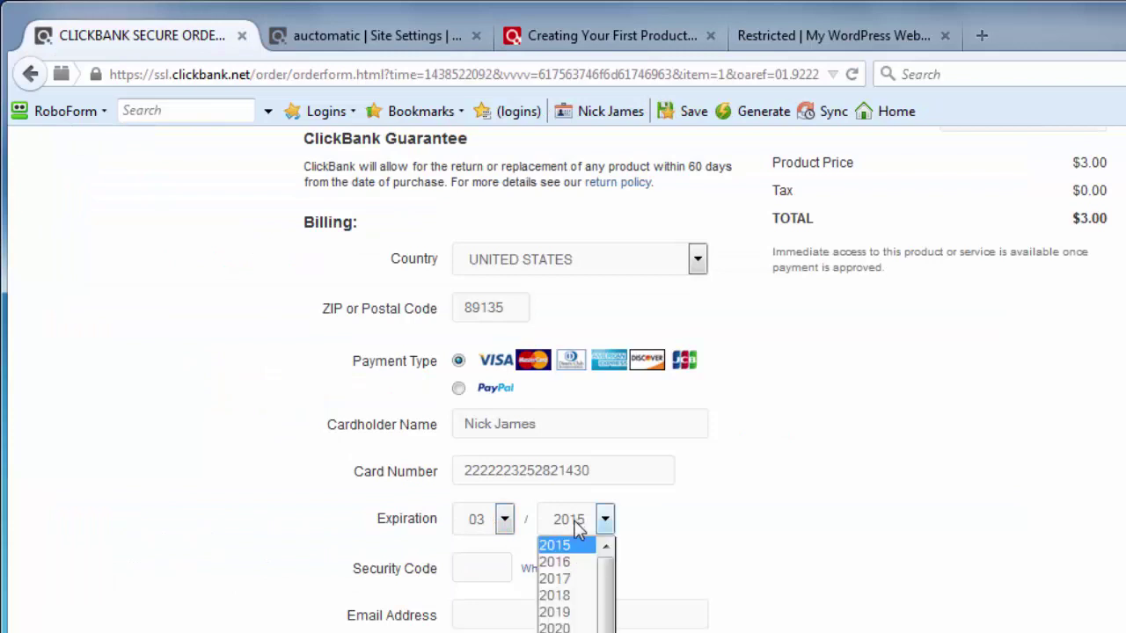
{"action": "left_click", "coordinate": [573, 559]}
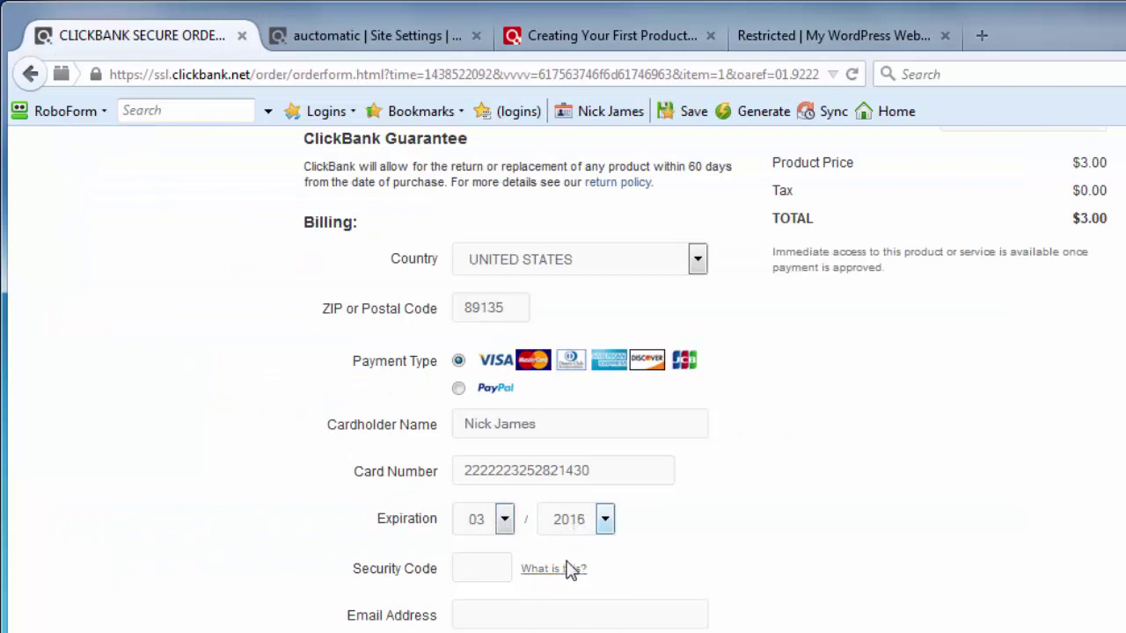
{"action": "left_click", "coordinate": [314, 36]}
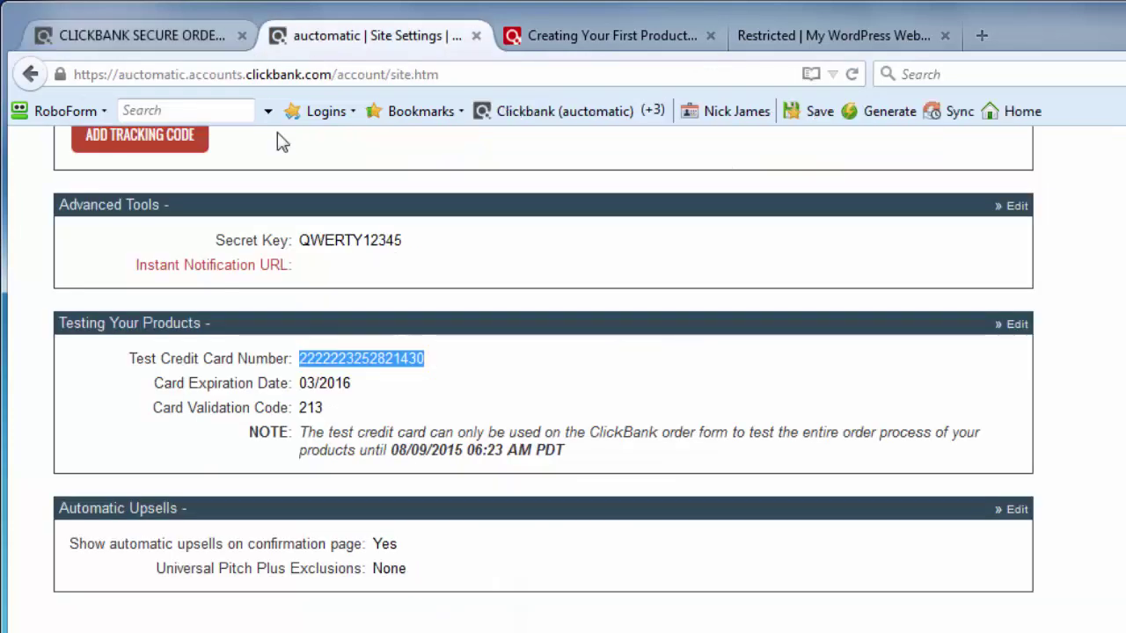
{"action": "left_click", "coordinate": [148, 38]}
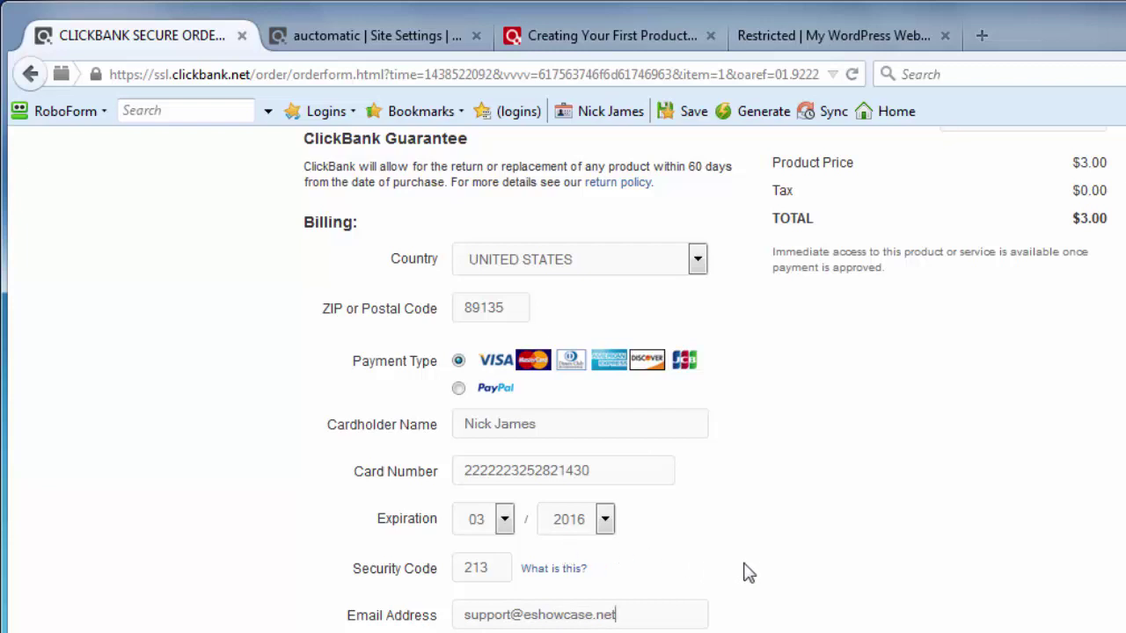
{"action": "scroll", "coordinate": [769, 407], "scroll_direction": "up", "scroll_amount": 2}
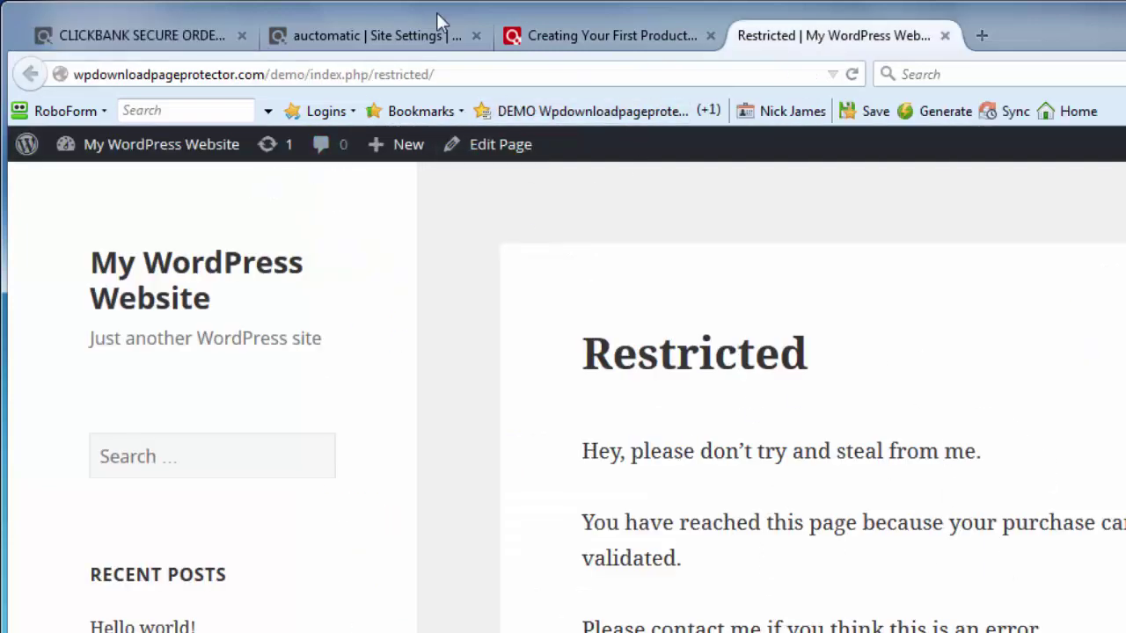
Step: Pay for the $3.00 test order, dismiss the thank-you message, and open the product's download page
{"action": "left_click", "coordinate": [131, 35]}
{"action": "scroll", "coordinate": [778, 593], "scroll_direction": "down", "scroll_amount": 1}
{"action": "scroll", "coordinate": [778, 594], "scroll_direction": "down", "scroll_amount": 3}
{"action": "left_click", "coordinate": [566, 606]}
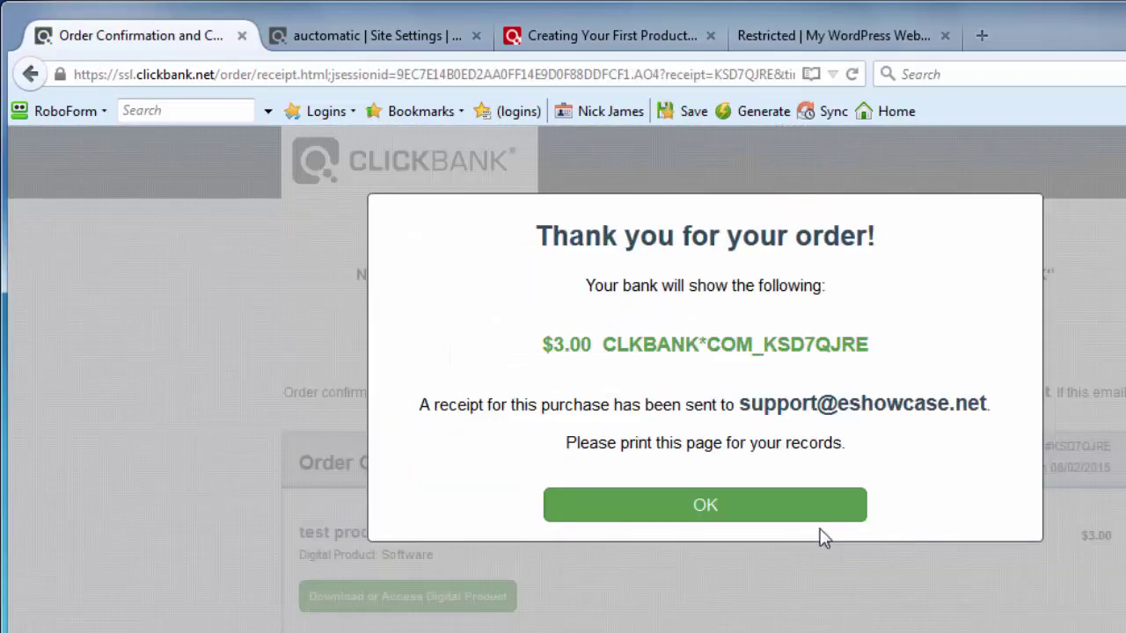
{"action": "left_click", "coordinate": [704, 514]}
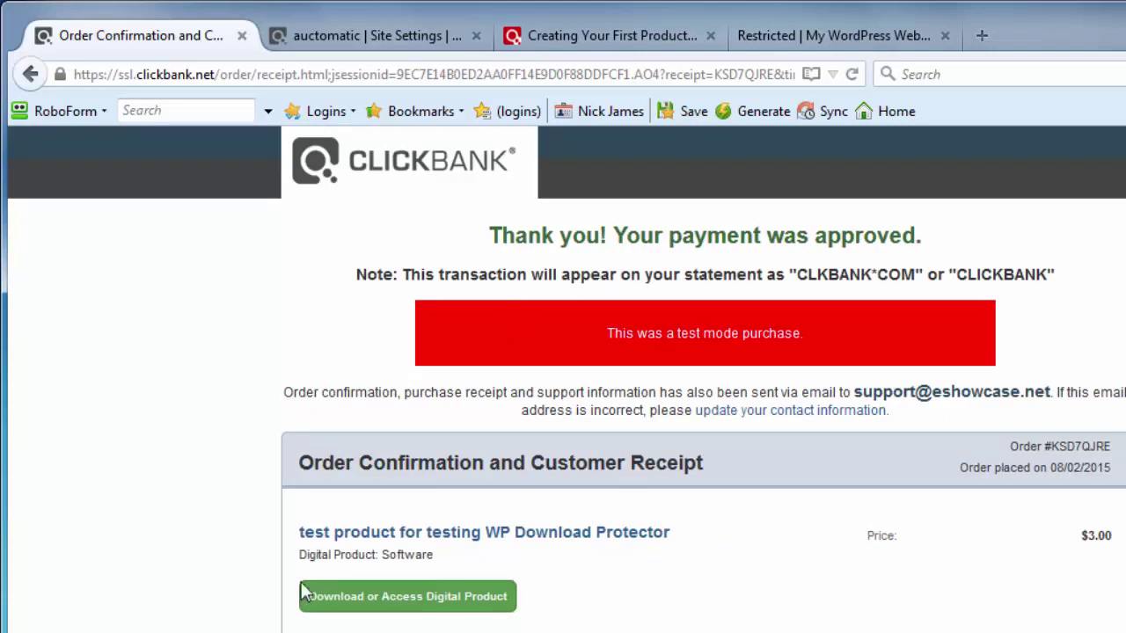
{"action": "scroll", "coordinate": [640, 553], "scroll_direction": "down", "scroll_amount": 2}
{"action": "left_click", "coordinate": [426, 514]}
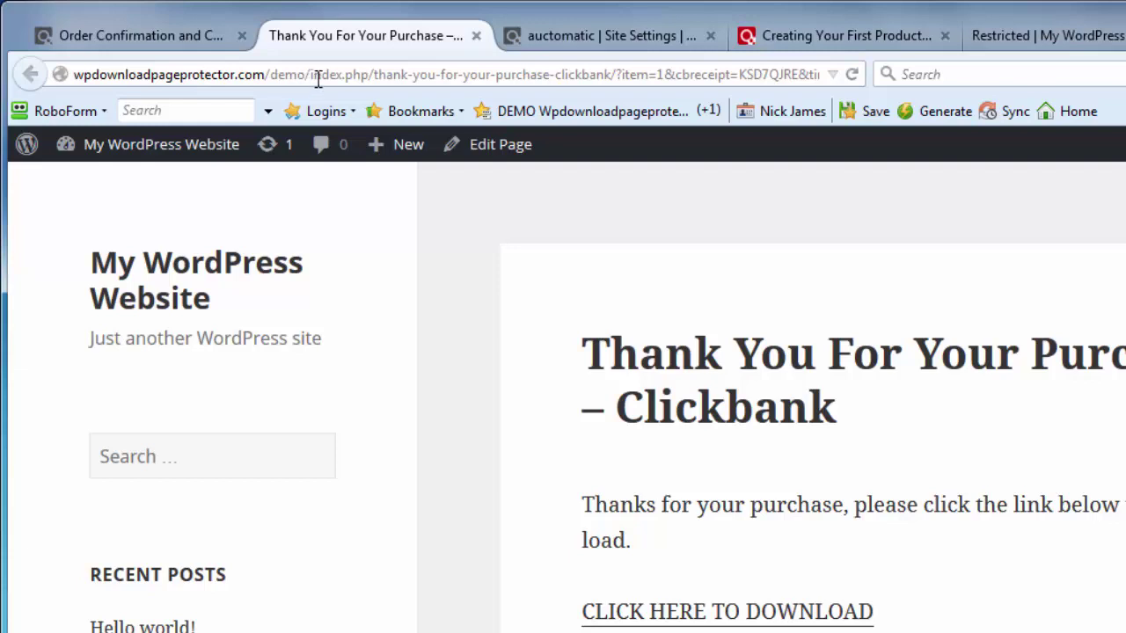
{"action": "left_click_drag", "start_coordinate": [319, 77], "coordinate": [850, 74]}
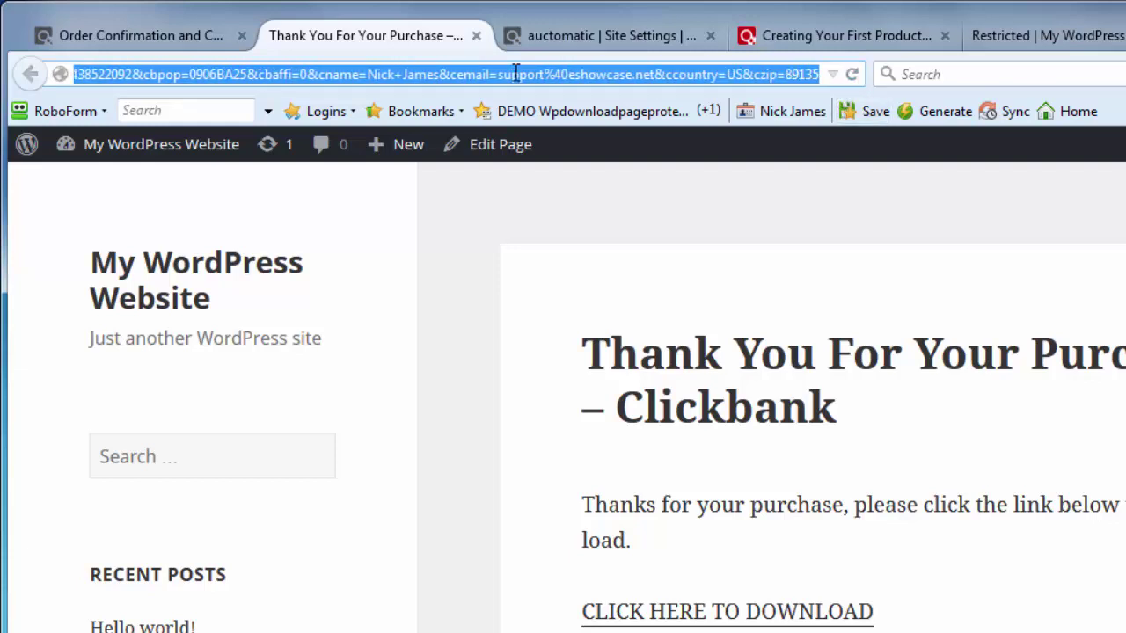
{"action": "left_click", "coordinate": [917, 572]}
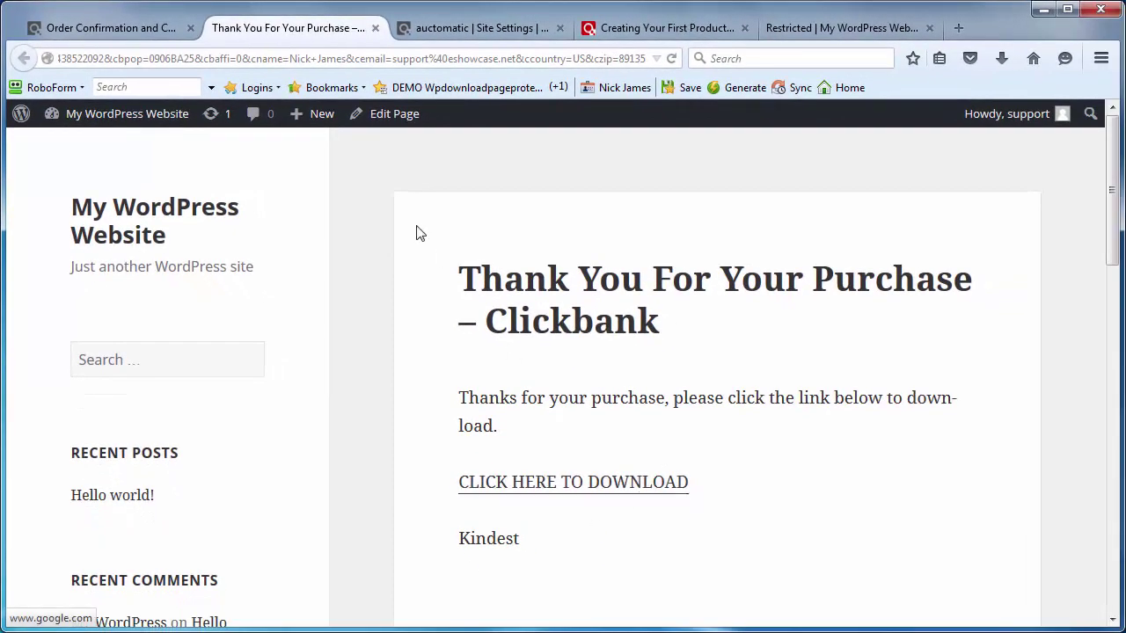
Step: Check the Secret Key in ClickBank's site settings, then return to the WordPress thank-you page
{"action": "left_click", "coordinate": [475, 26]}
{"action": "scroll", "coordinate": [450, 236], "scroll_direction": "up", "scroll_amount": 10}
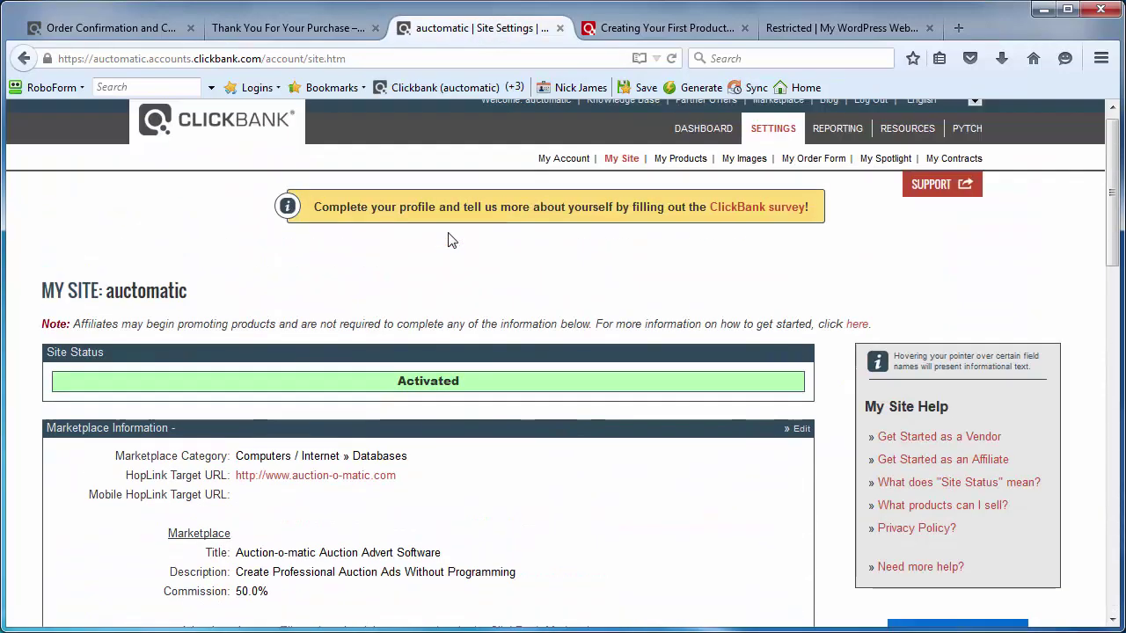
{"action": "scroll", "coordinate": [513, 290], "scroll_direction": "down", "scroll_amount": 10}
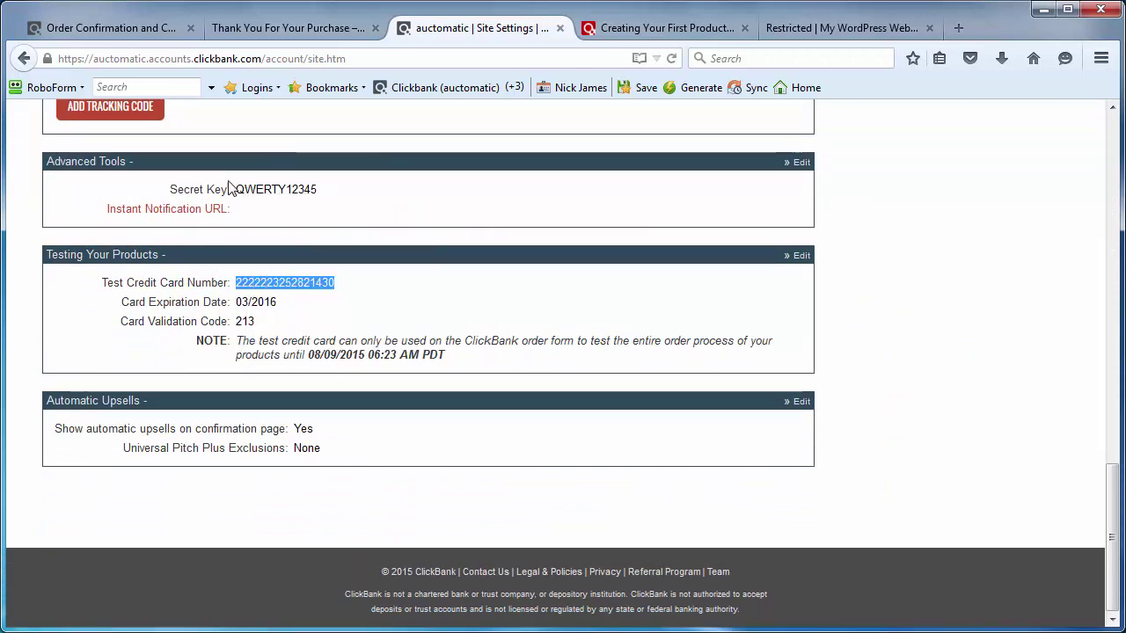
{"action": "left_click", "coordinate": [252, 28]}
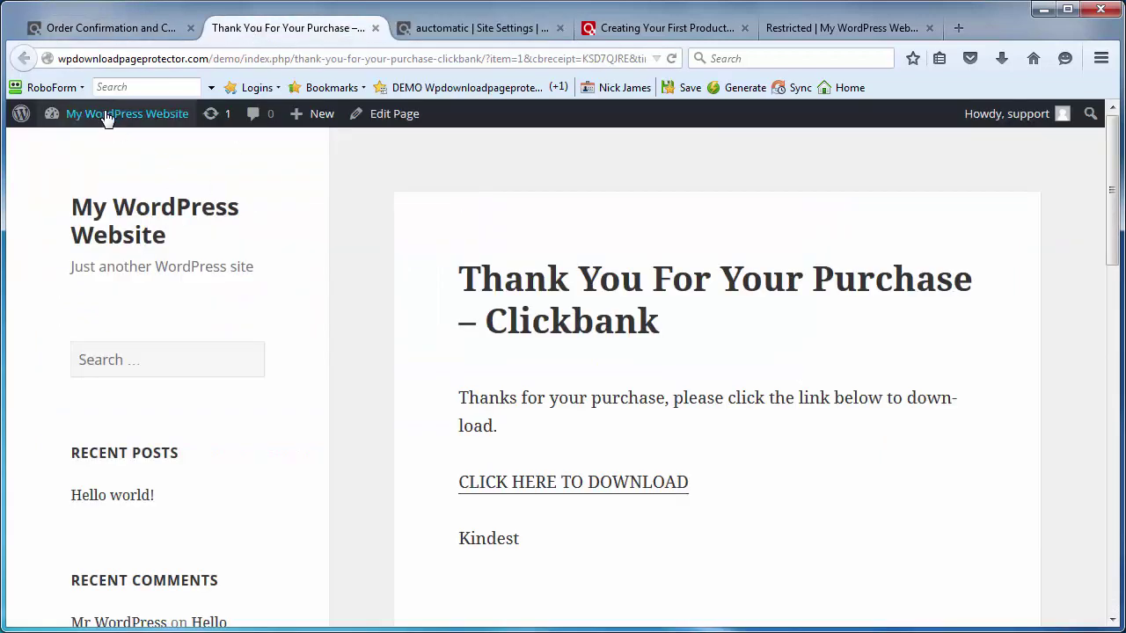
Step: Open the WP Download Page Protector Settings page from the WordPress Dashboard
{"action": "mouse_move", "coordinate": [100, 114]}
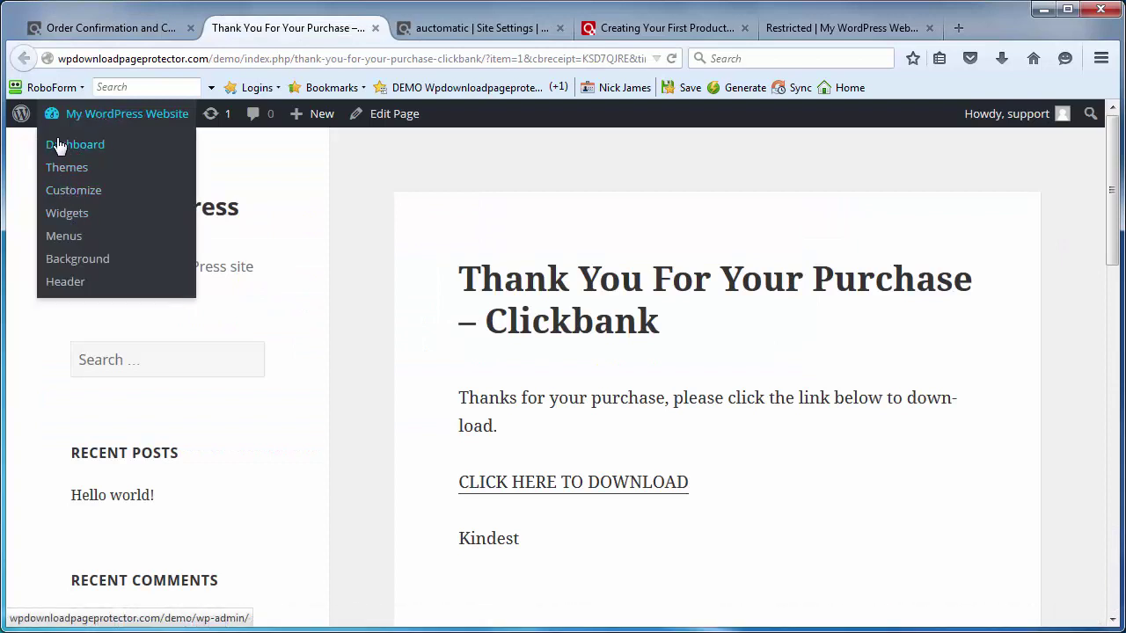
{"action": "left_click", "coordinate": [69, 146]}
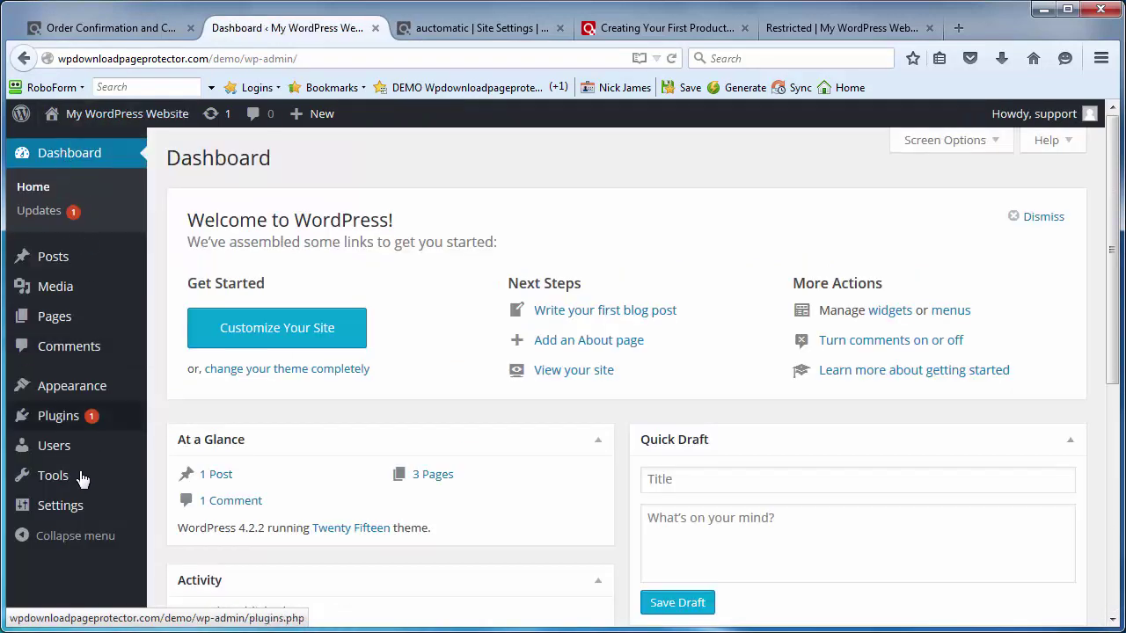
{"action": "mouse_move", "coordinate": [70, 504]}
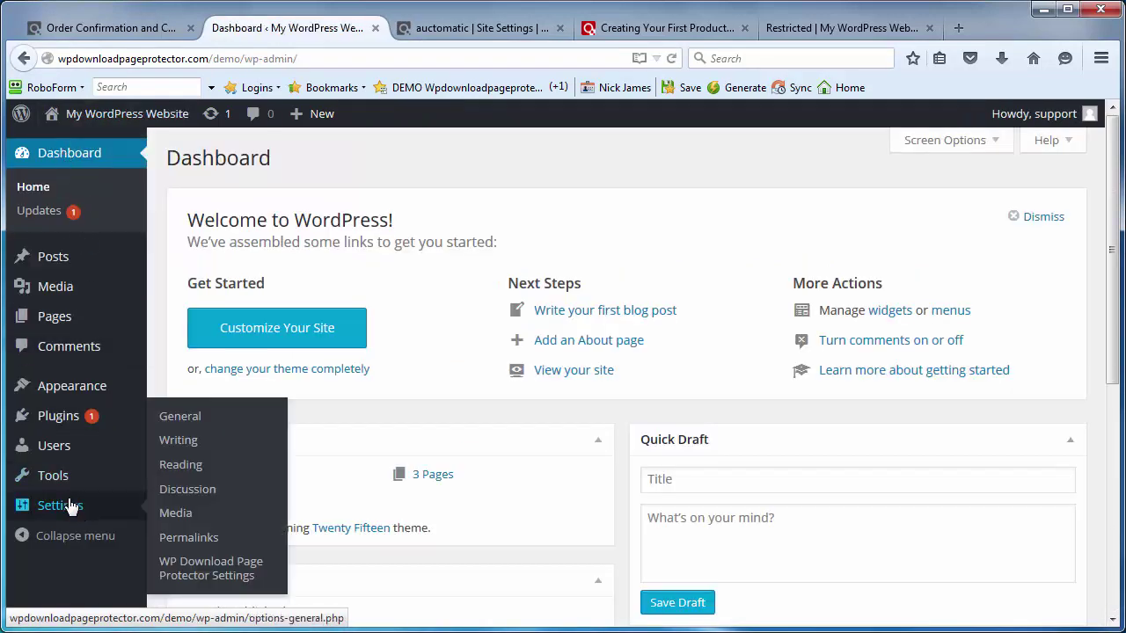
{"action": "left_click", "coordinate": [204, 573]}
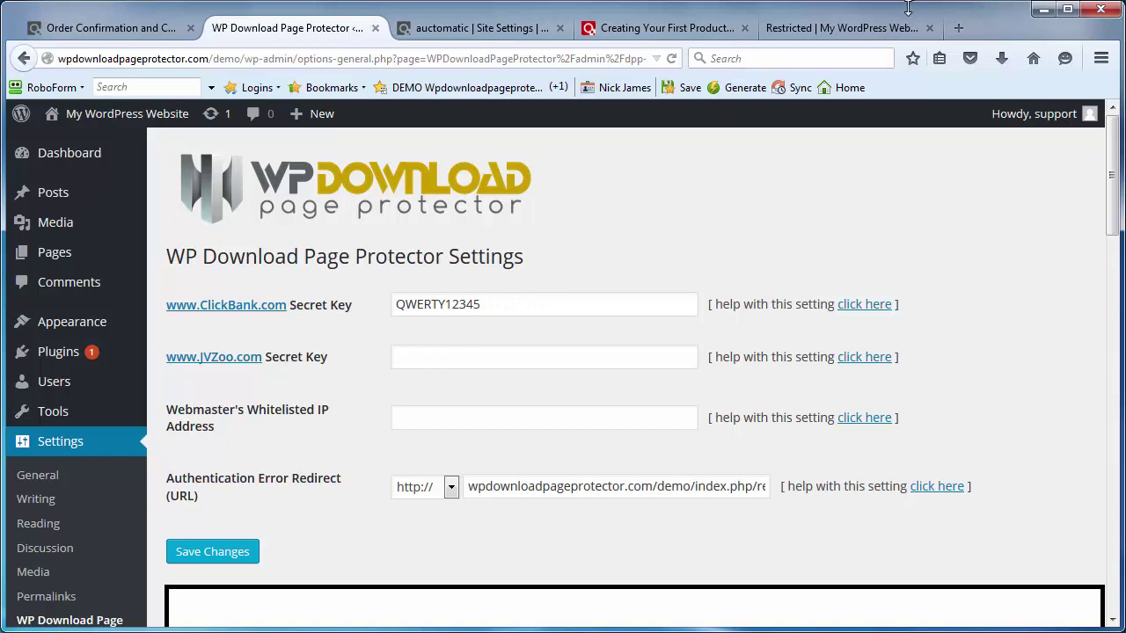
{"action": "left_click", "coordinate": [868, 32]}
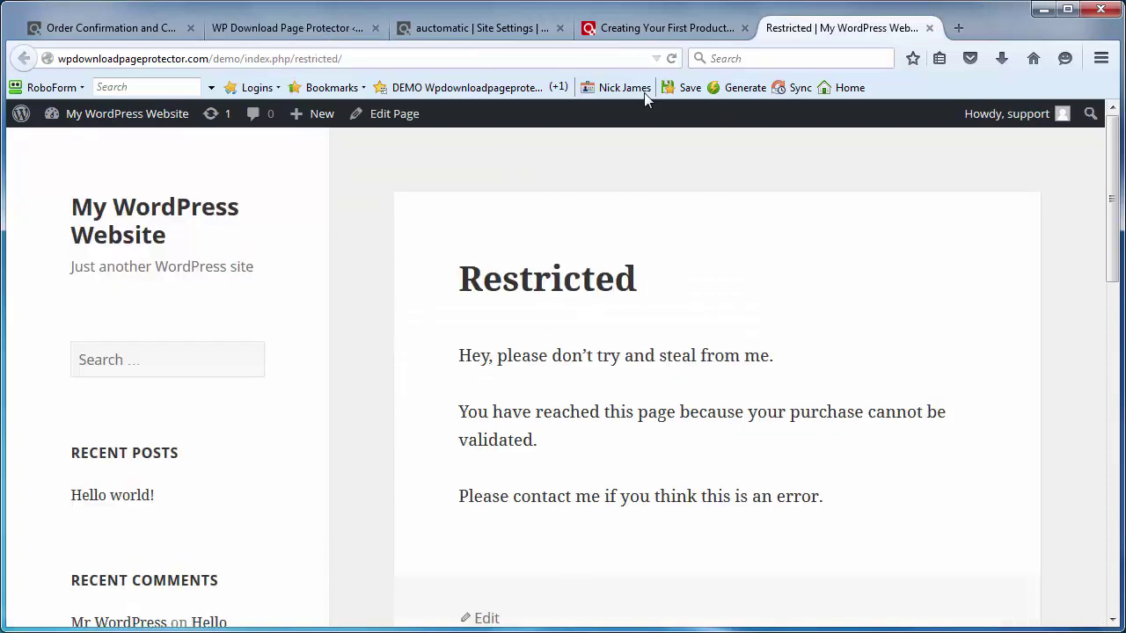
{"action": "left_click", "coordinate": [91, 34]}
{"action": "left_click", "coordinate": [283, 30]}
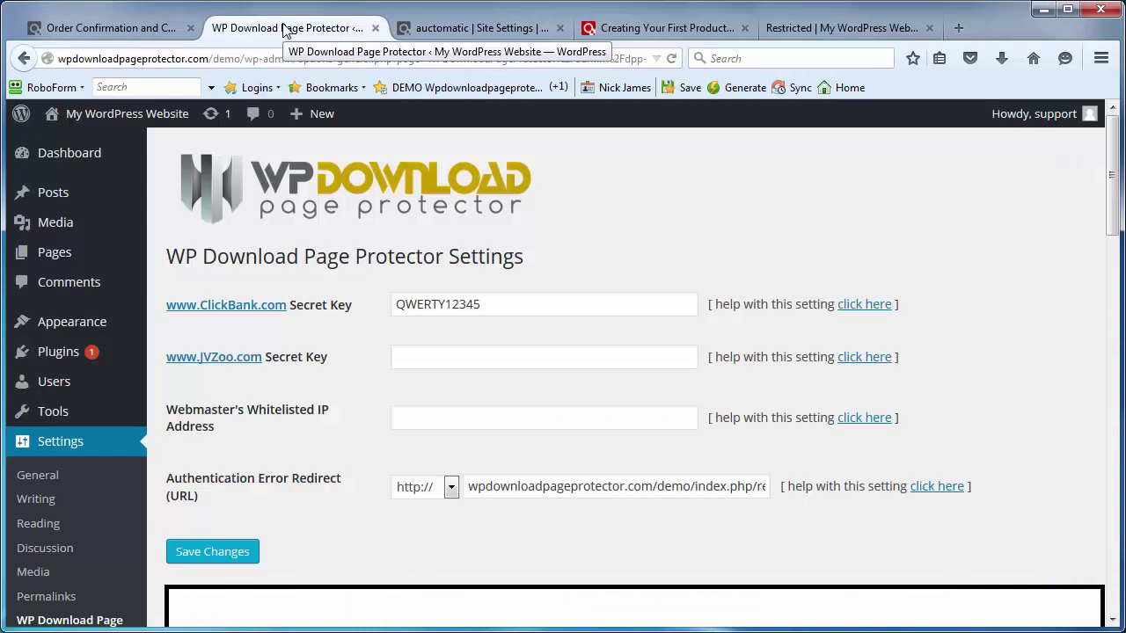
{"action": "scroll", "coordinate": [1068, 387], "scroll_direction": "down", "scroll_amount": 3}
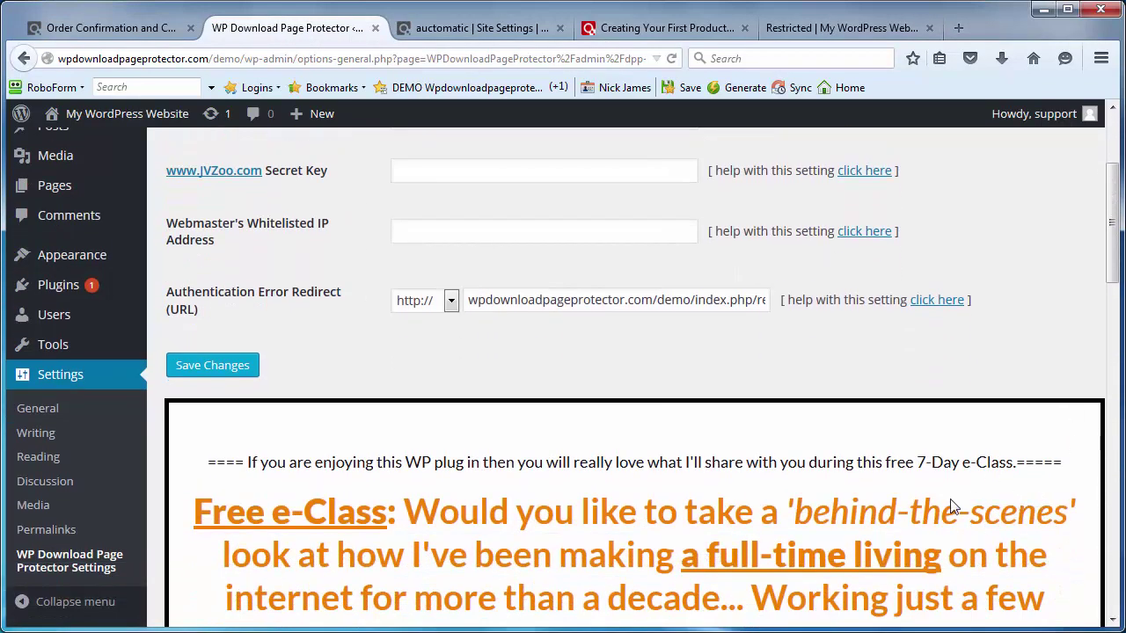
{"action": "scroll", "coordinate": [945, 475], "scroll_direction": "down", "scroll_amount": 3}
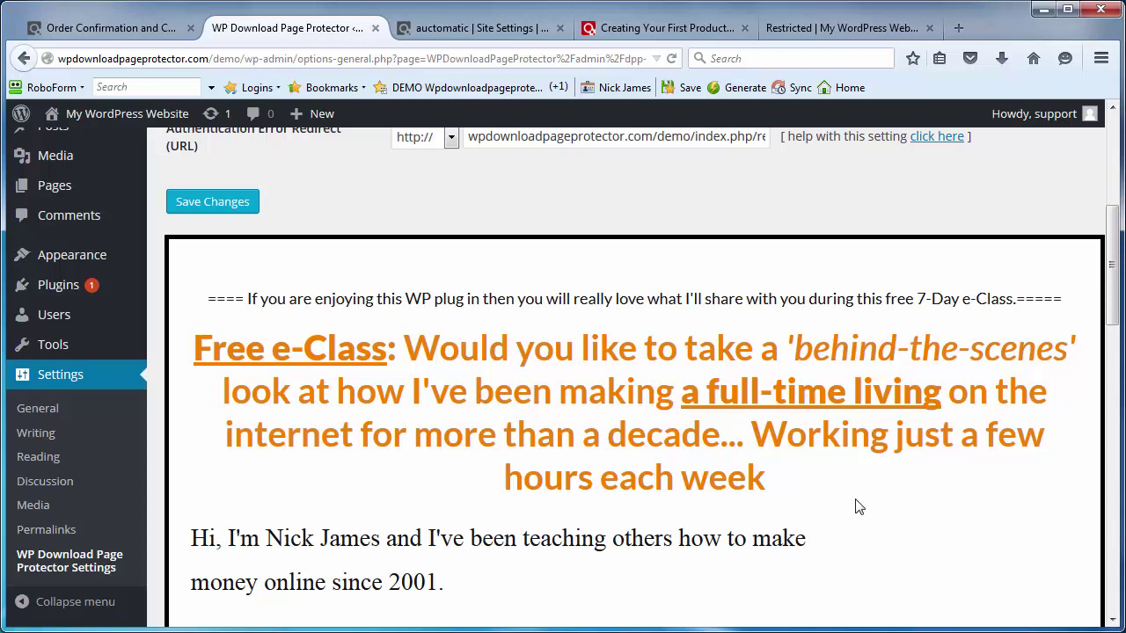
{"action": "scroll", "coordinate": [858, 506], "scroll_direction": "up", "scroll_amount": 5}
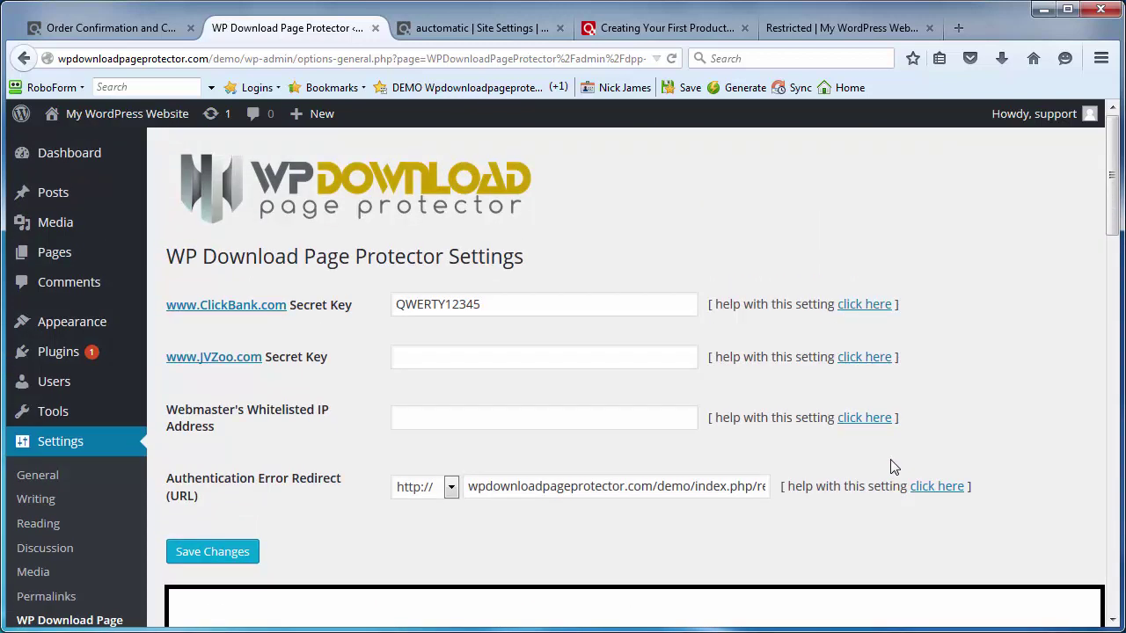